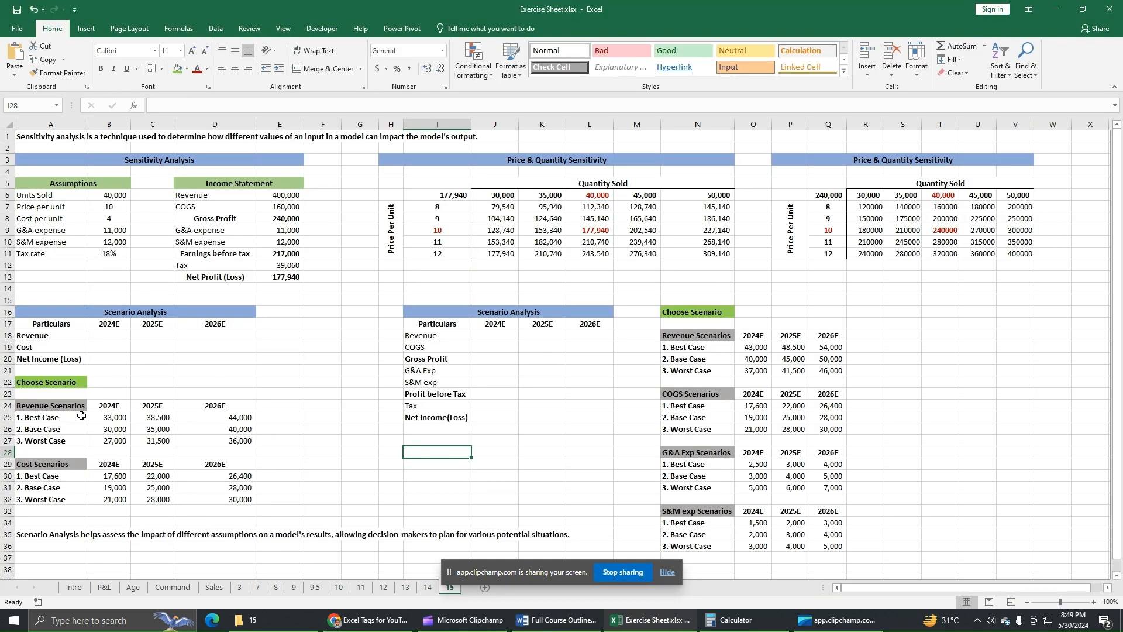
Examine the Scenario Analysis table in A16:D32, including its Revenue, Cost and Net Income rows and the 2024E to 2026E columns
{"action": "left_click_drag", "start_coordinate": [75, 317], "coordinate": [234, 497]}
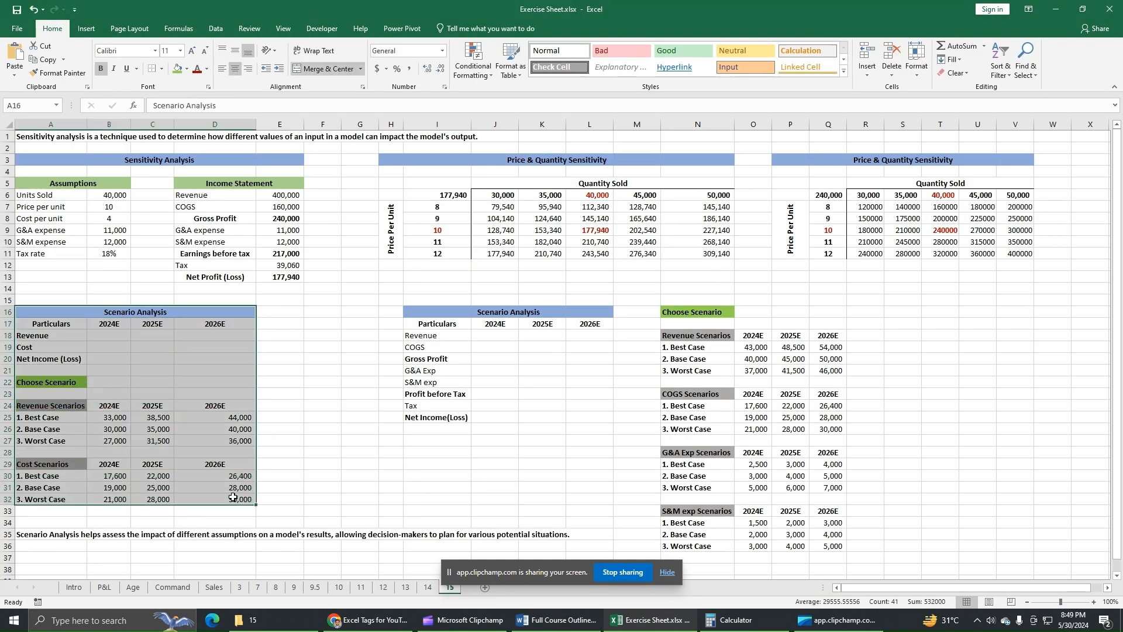
{"action": "left_click", "coordinate": [126, 403]}
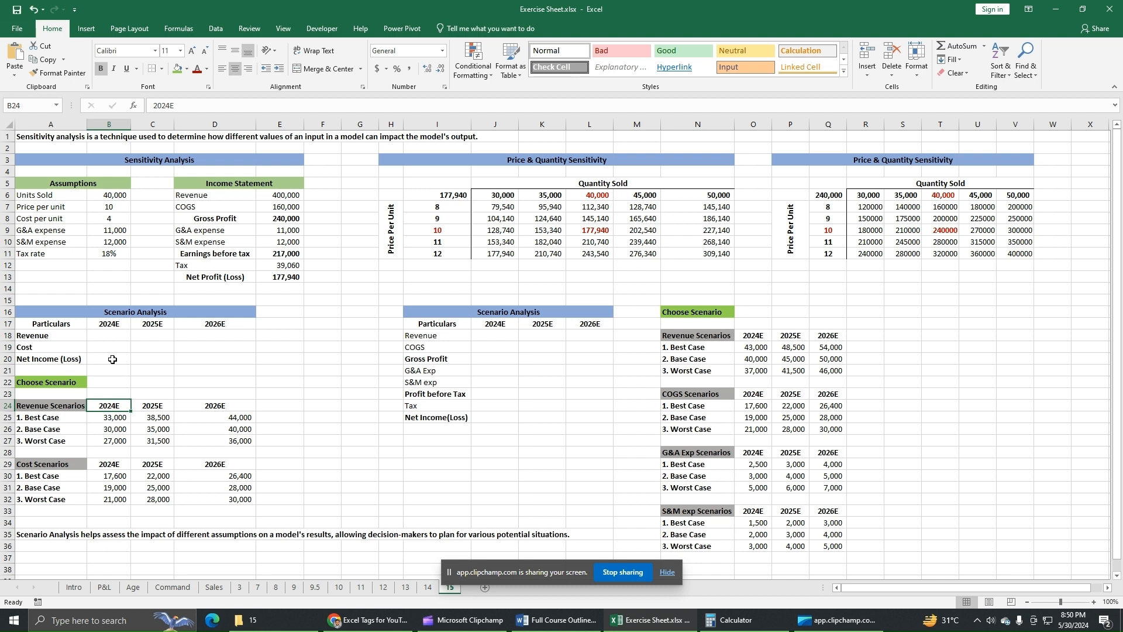
{"action": "left_click", "coordinate": [113, 338]}
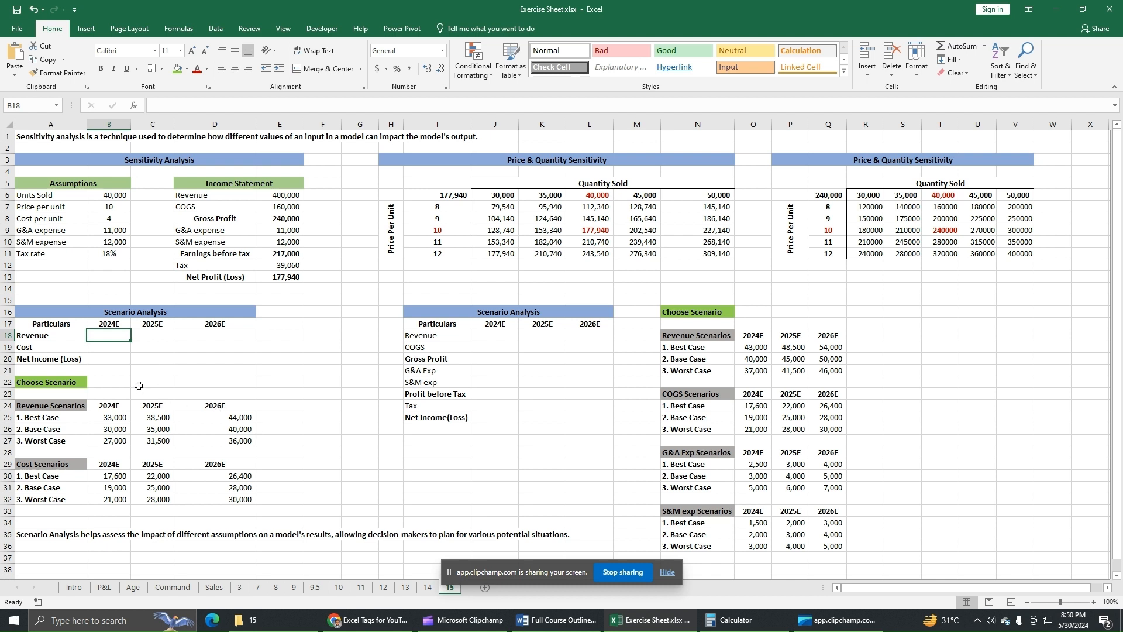
{"action": "left_click", "coordinate": [63, 337]}
{"action": "left_click", "coordinate": [59, 349]}
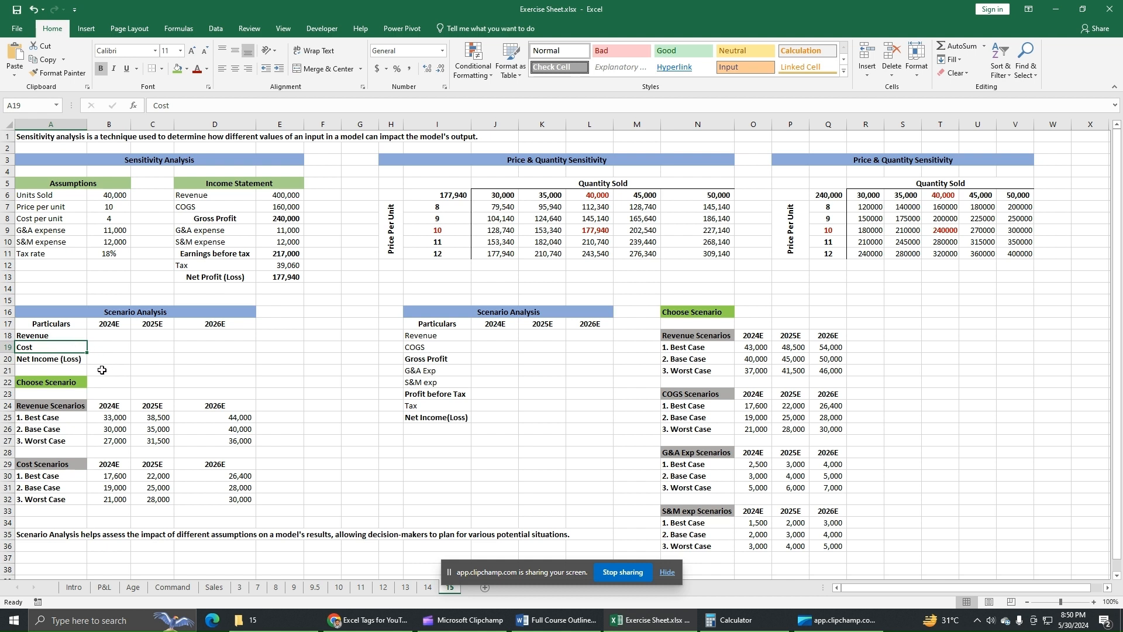
{"action": "left_click", "coordinate": [98, 349]}
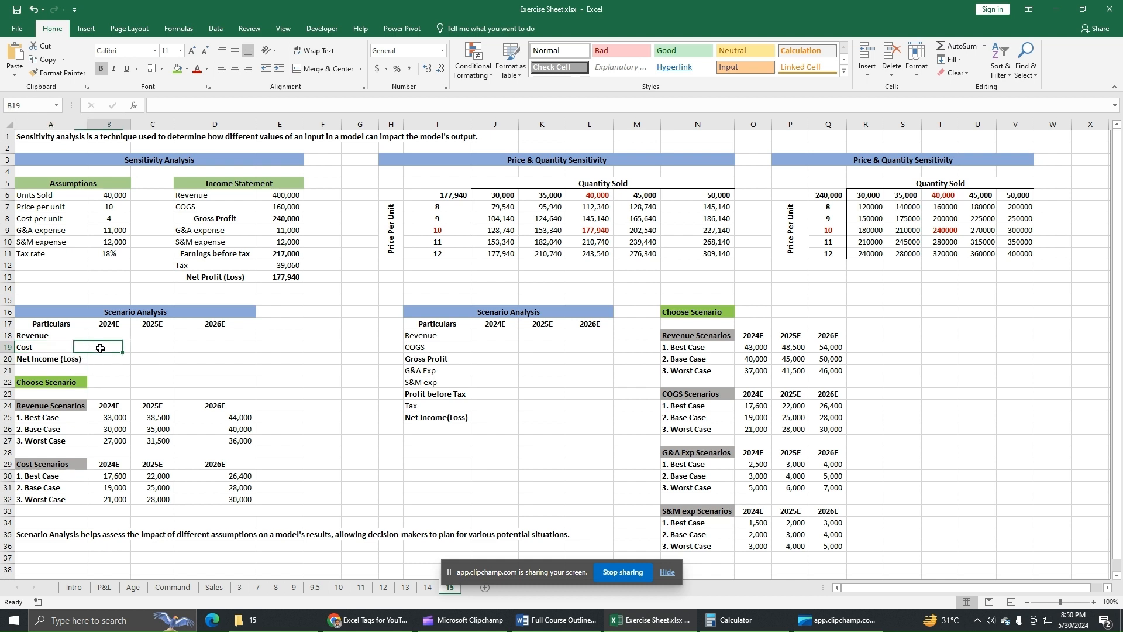
{"action": "left_click", "coordinate": [115, 360]}
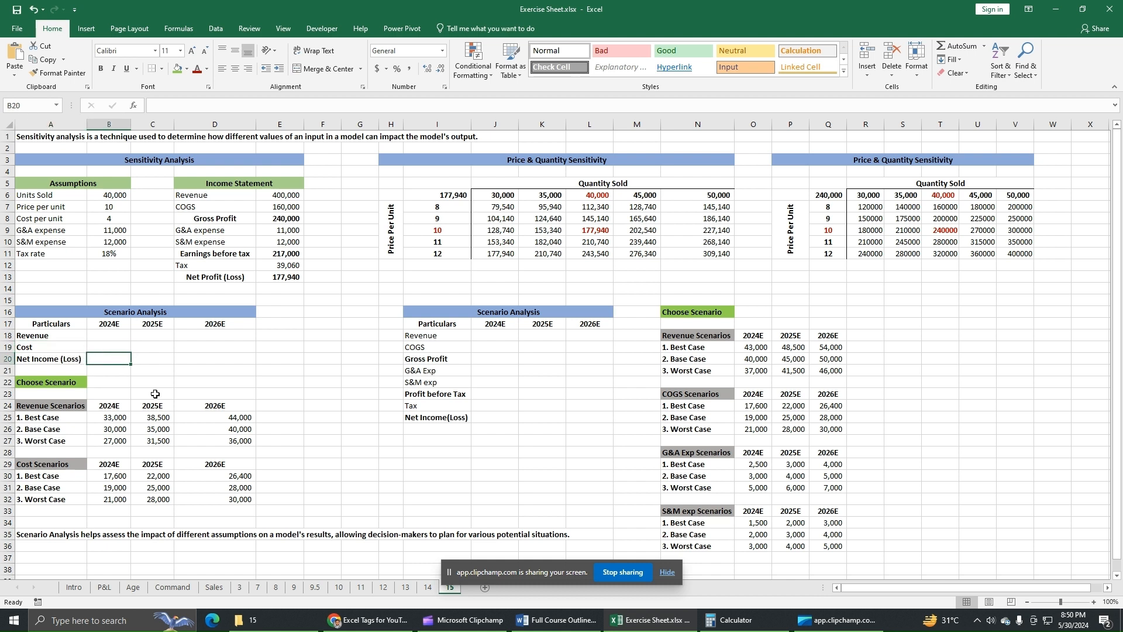
{"action": "left_click_drag", "start_coordinate": [109, 325], "coordinate": [234, 324]}
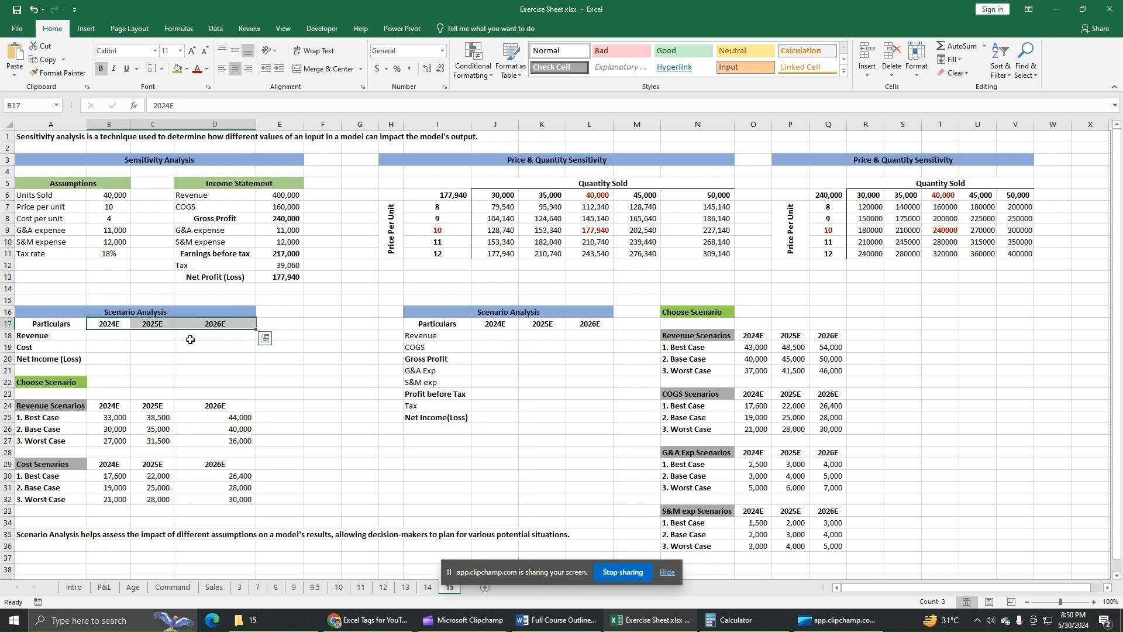
{"action": "left_click", "coordinate": [122, 334]}
{"action": "left_click", "coordinate": [120, 326]}
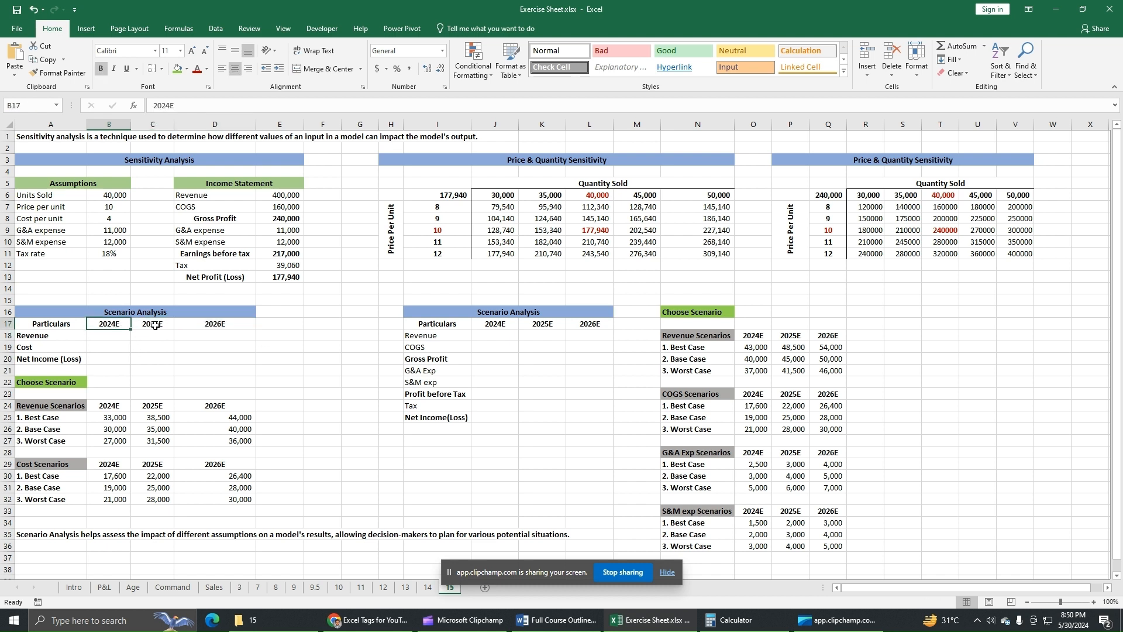
{"action": "left_click", "coordinate": [155, 325]}
{"action": "left_click", "coordinate": [196, 325]}
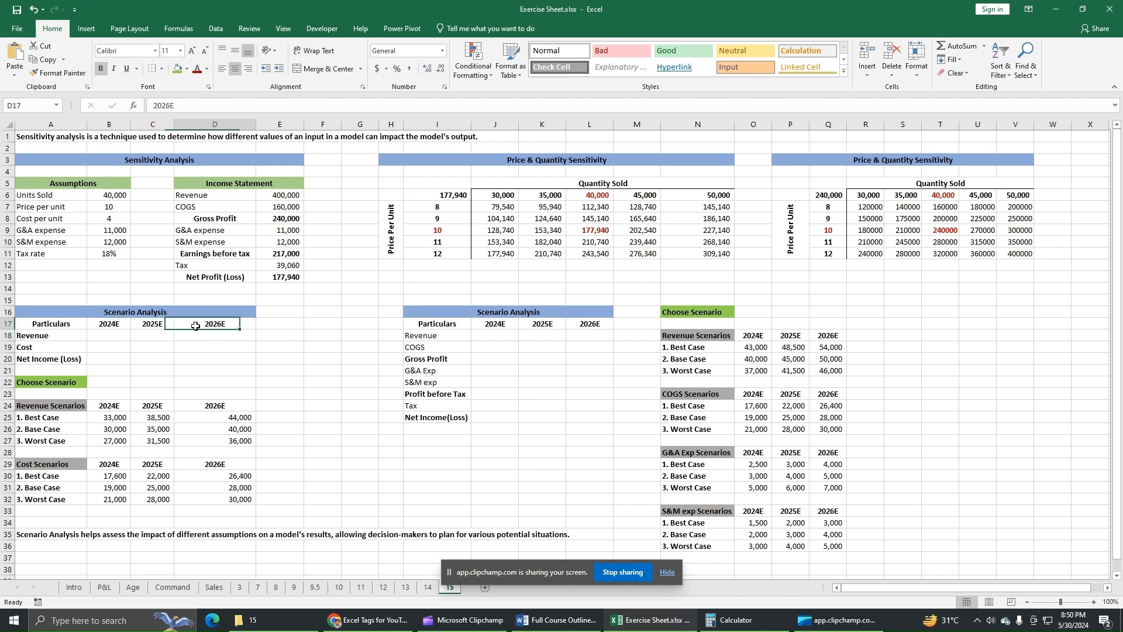
{"action": "left_click", "coordinate": [120, 324]}
{"action": "left_click", "coordinate": [151, 327]}
{"action": "left_click", "coordinate": [212, 329]}
Review the best, base and worst case figures in the Revenue Scenarios and Cost Scenarios tables below the summary
{"action": "left_click_drag", "start_coordinate": [59, 430], "coordinate": [206, 431]}
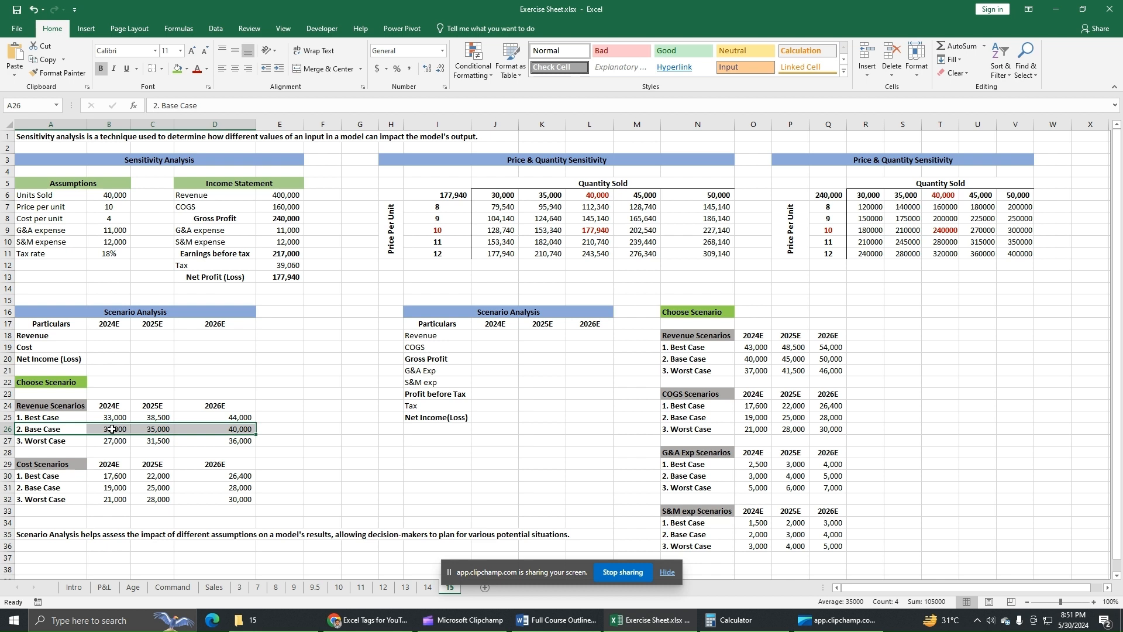
{"action": "left_click_drag", "start_coordinate": [115, 417], "coordinate": [203, 419]}
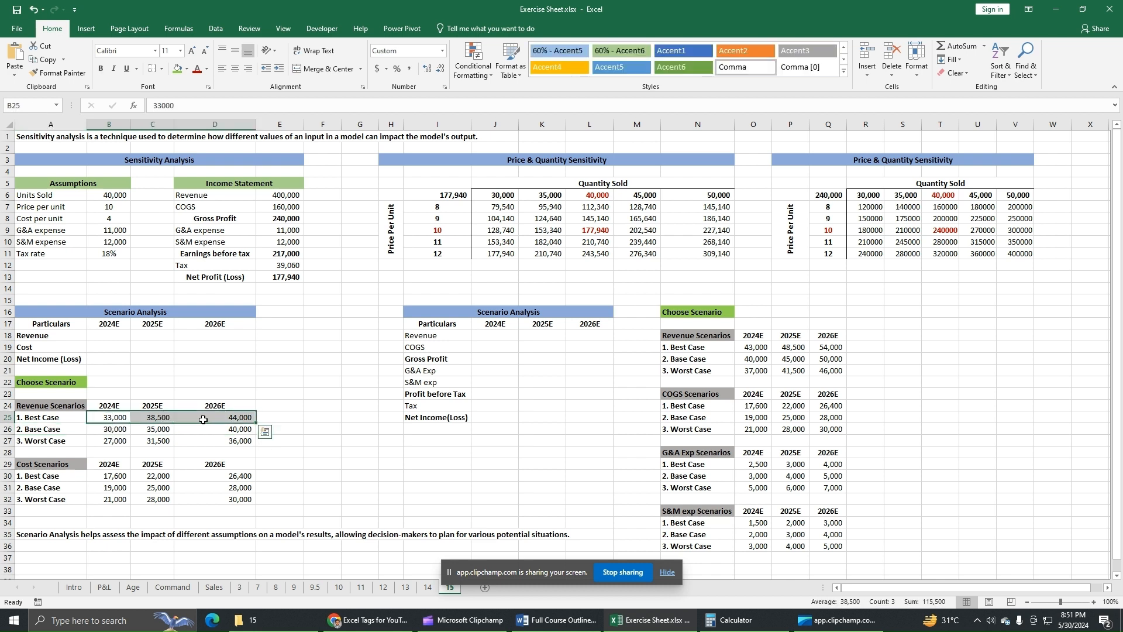
{"action": "left_click", "coordinate": [119, 442]}
{"action": "left_click_drag", "start_coordinate": [118, 442], "coordinate": [200, 448]}
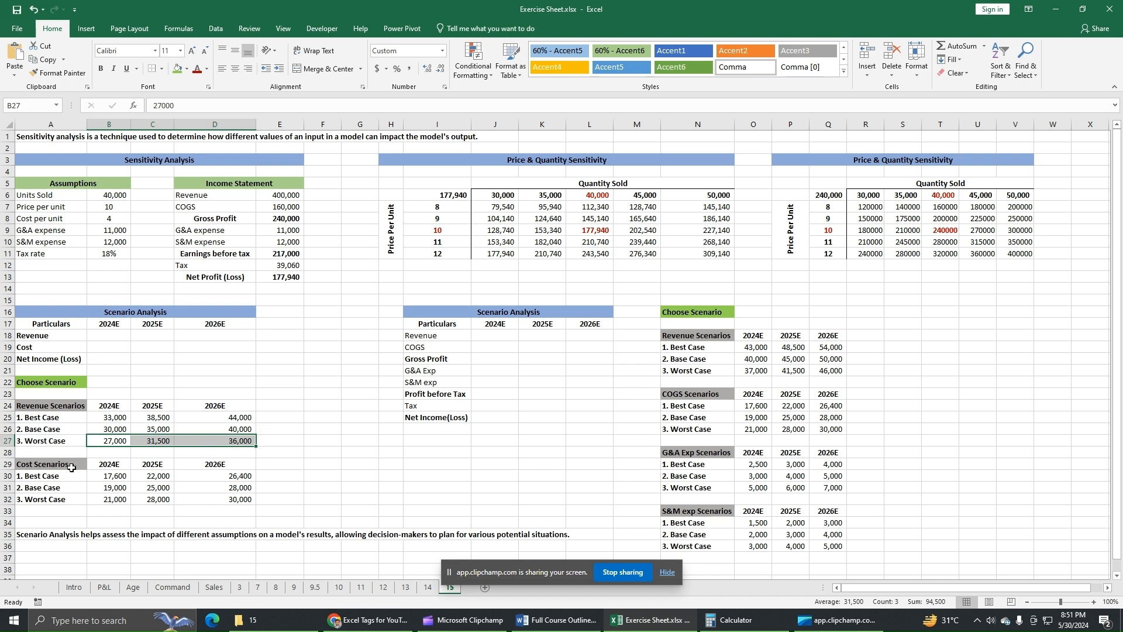
{"action": "left_click_drag", "start_coordinate": [110, 478], "coordinate": [215, 478]}
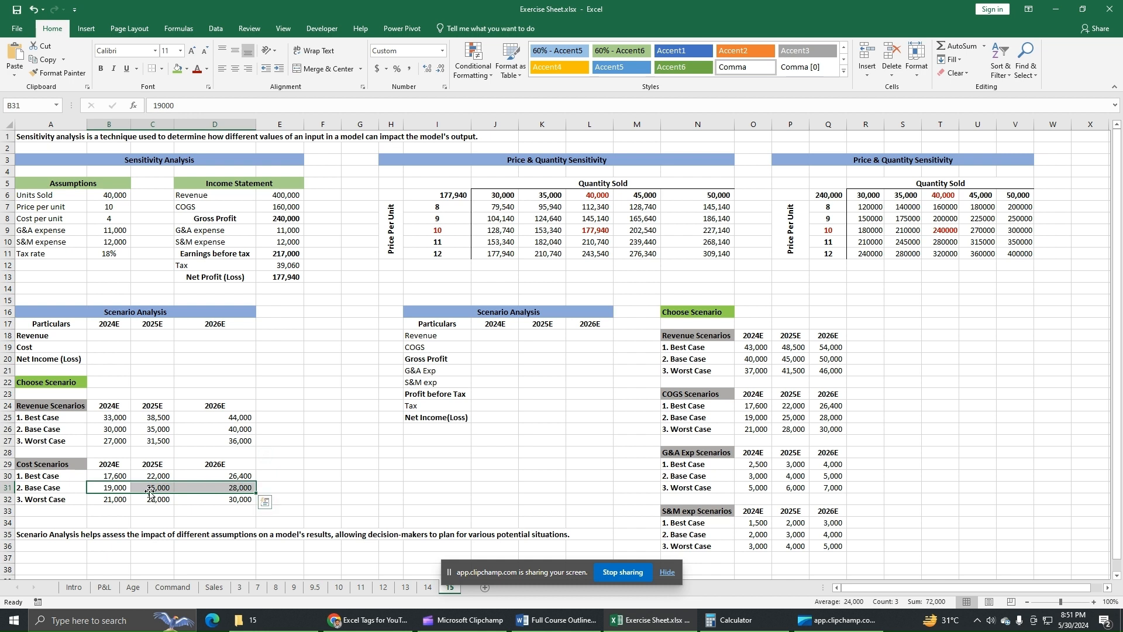
{"action": "left_click_drag", "start_coordinate": [104, 479], "coordinate": [214, 478]}
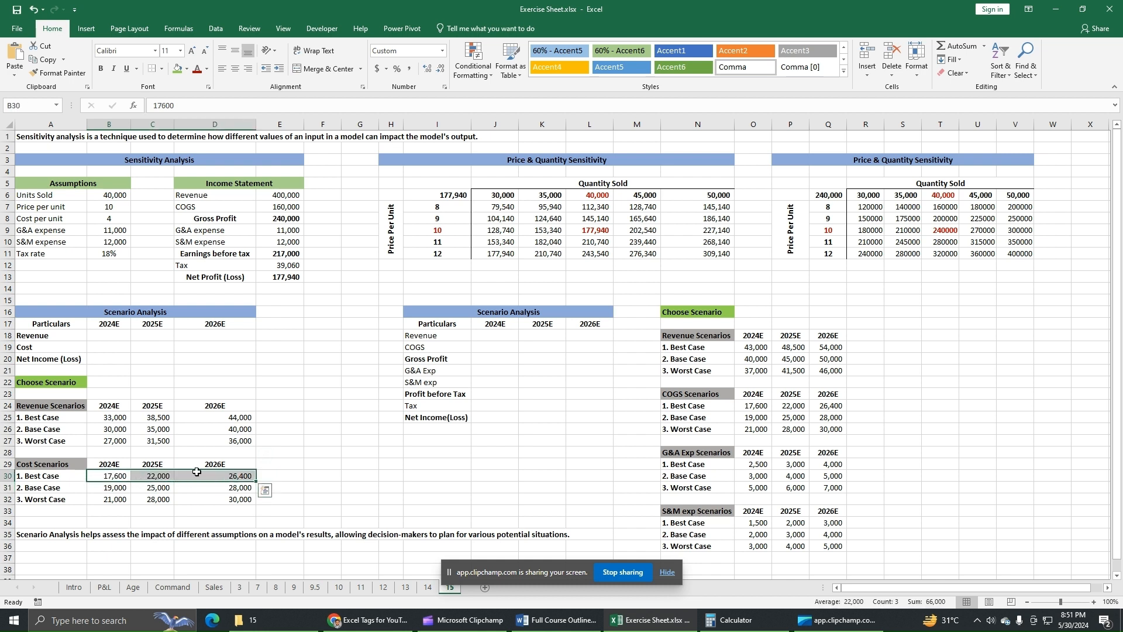
{"action": "left_click", "coordinate": [128, 500]}
{"action": "left_click_drag", "start_coordinate": [129, 500], "coordinate": [201, 504]}
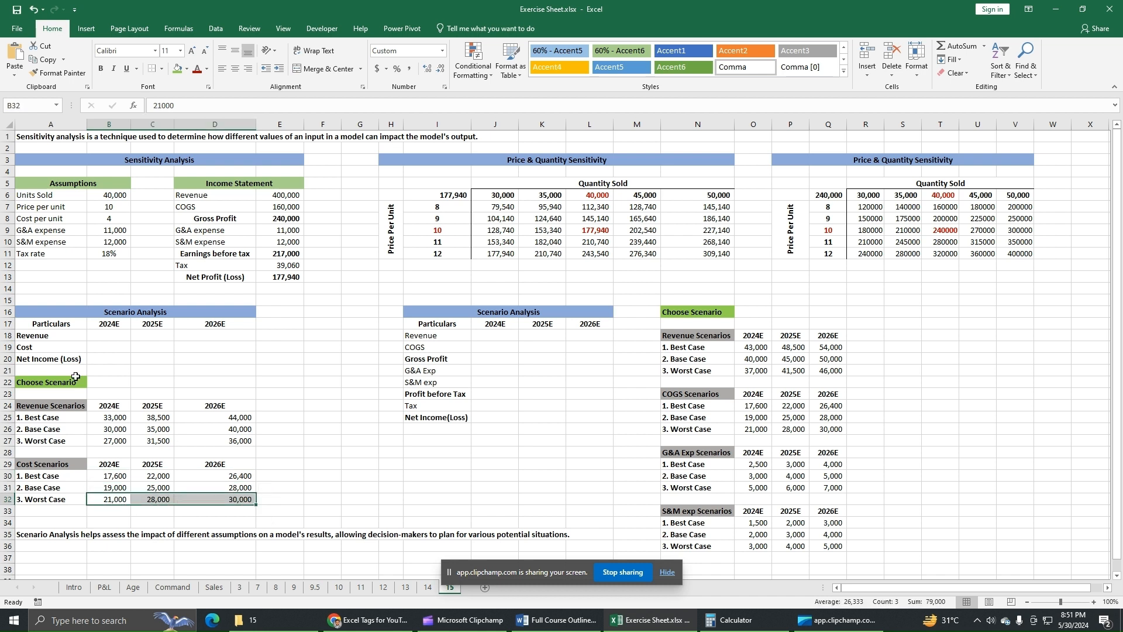
{"action": "left_click", "coordinate": [103, 337]}
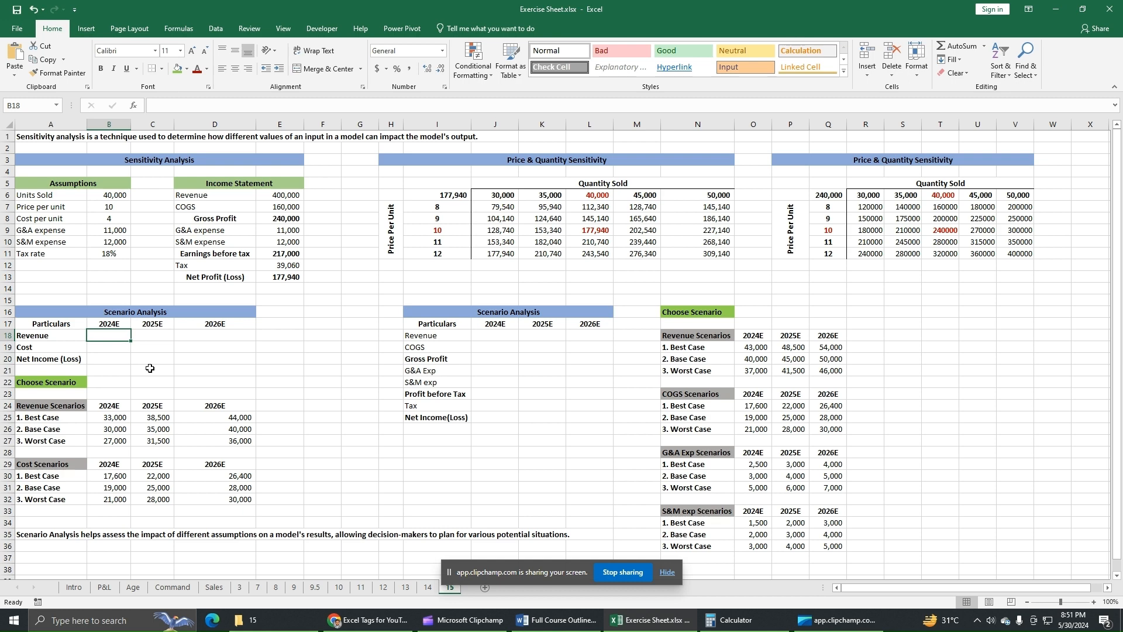
Add a data validation list with the source values 1,2,3 to cell B22 beside Choose Scenario
{"action": "left_click", "coordinate": [109, 383]}
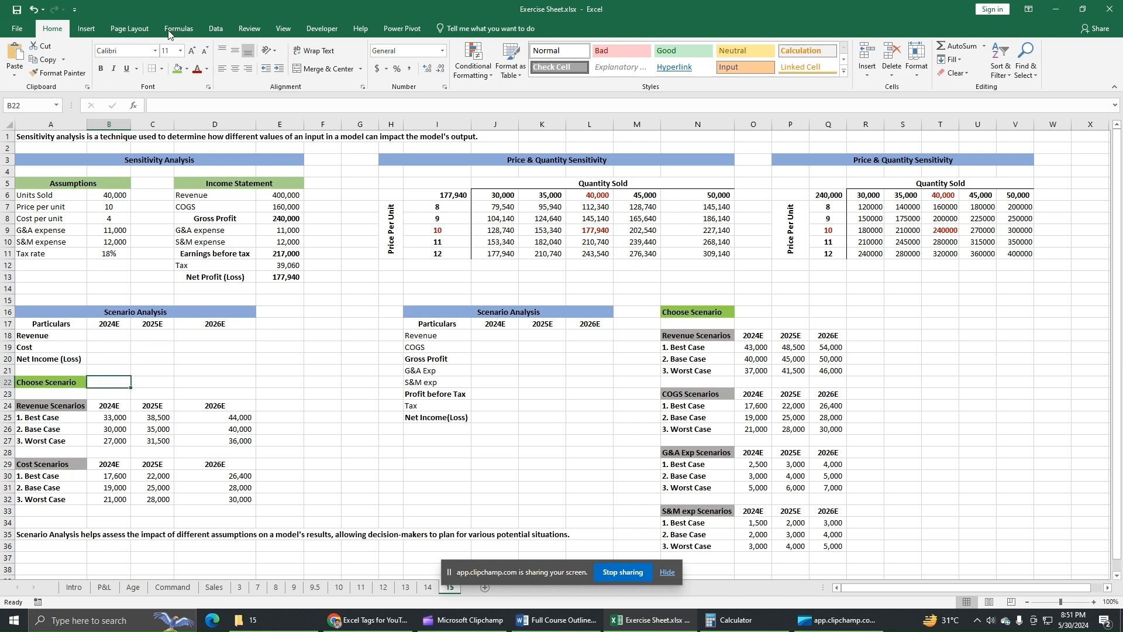
{"action": "left_click", "coordinate": [216, 30]}
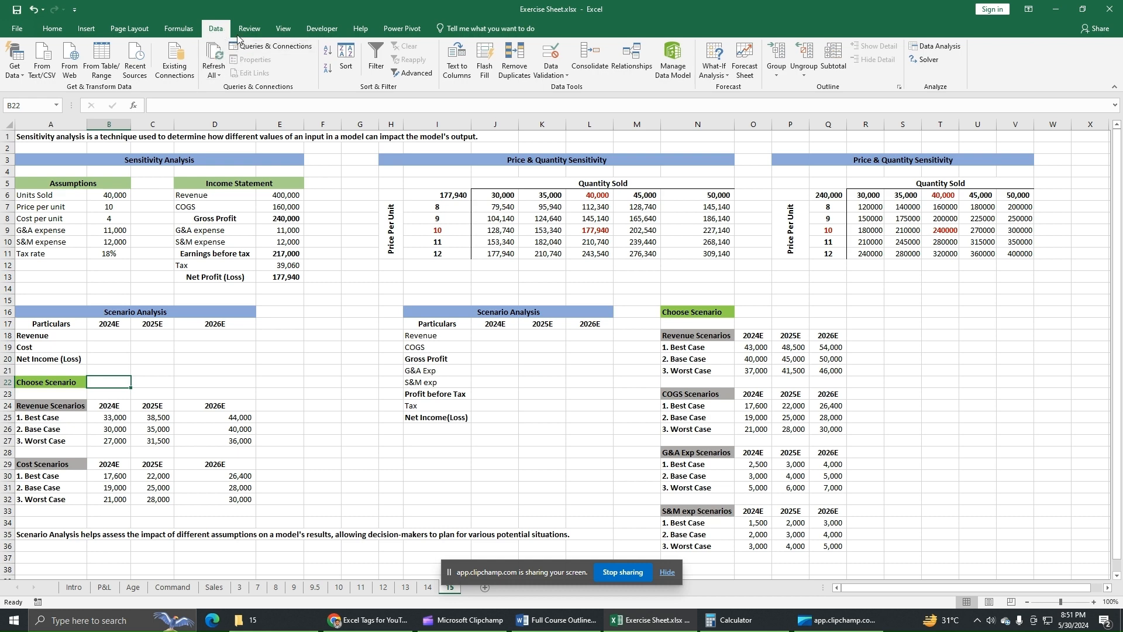
{"action": "left_click", "coordinate": [565, 75]}
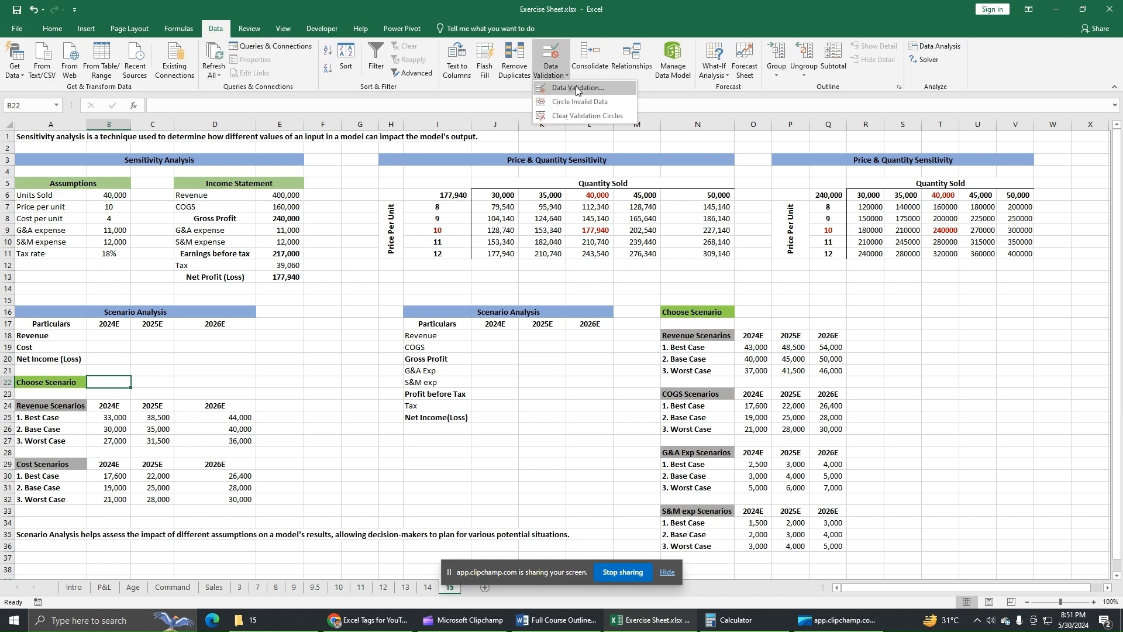
{"action": "left_click", "coordinate": [578, 88]}
{"action": "left_click", "coordinate": [170, 291]}
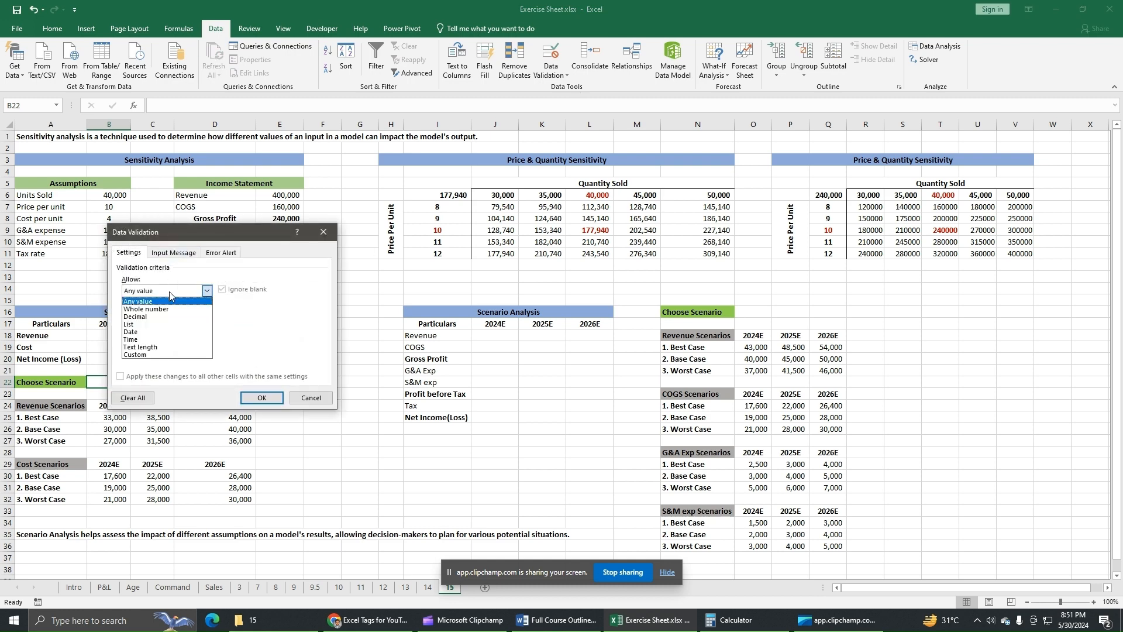
{"action": "left_click", "coordinate": [153, 324]}
{"action": "left_click", "coordinate": [153, 338]}
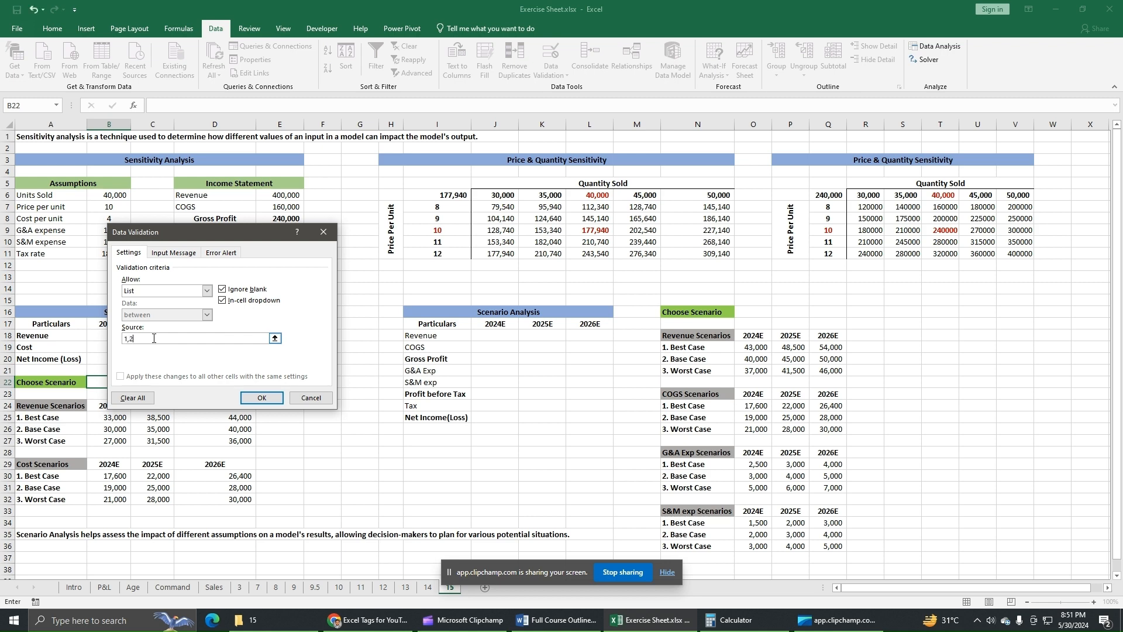
{"action": "left_click", "coordinate": [264, 397]}
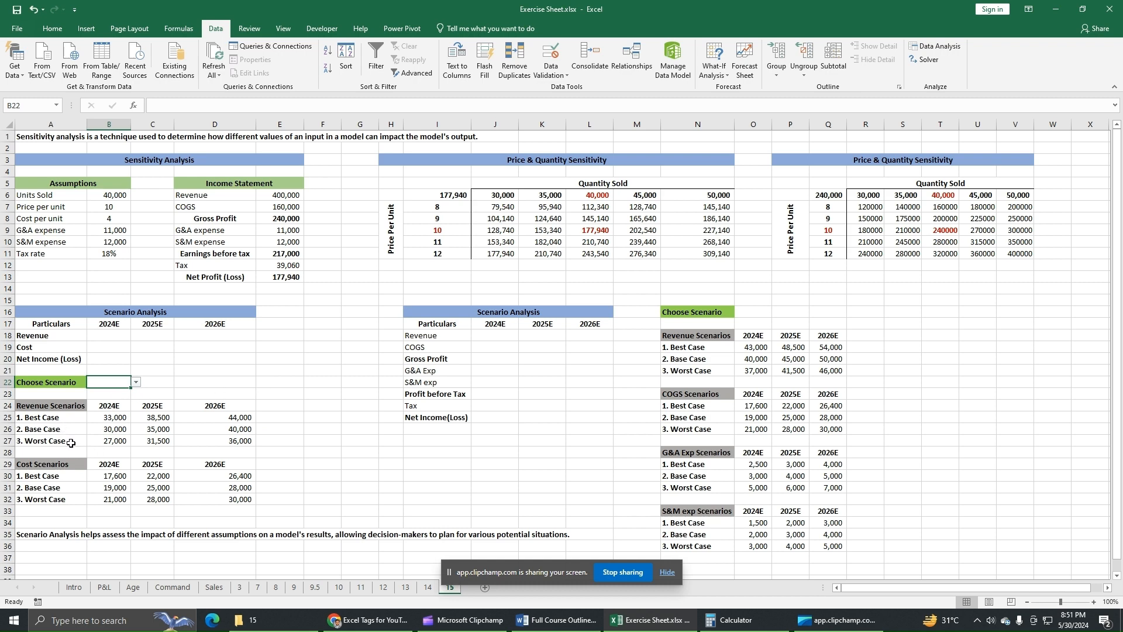
Try scenario 1 in the Choose Scenario cell B22, and set it to scenario 2
{"action": "left_click", "coordinate": [135, 382]}
{"action": "left_click", "coordinate": [111, 392]}
{"action": "left_click", "coordinate": [136, 382]}
{"action": "left_click", "coordinate": [110, 400]}
{"action": "left_click", "coordinate": [164, 383]}
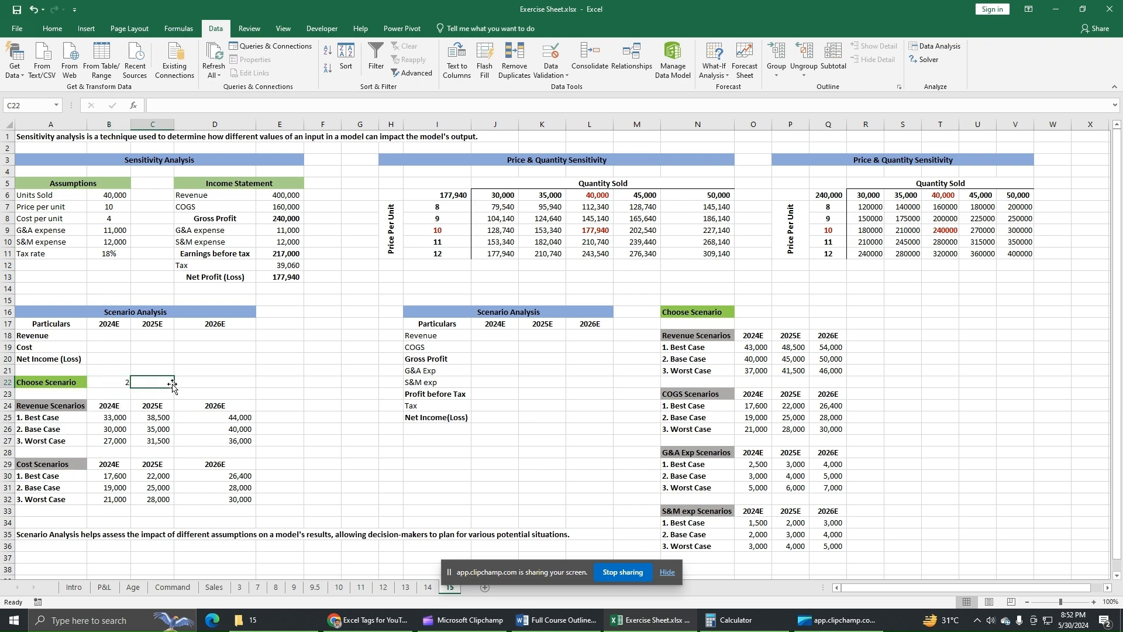
Enter =CHOOSE(B22,B25,B26,B27) in B18 to pull the 2024E revenue for the chosen scenario
{"action": "left_click", "coordinate": [109, 335]}
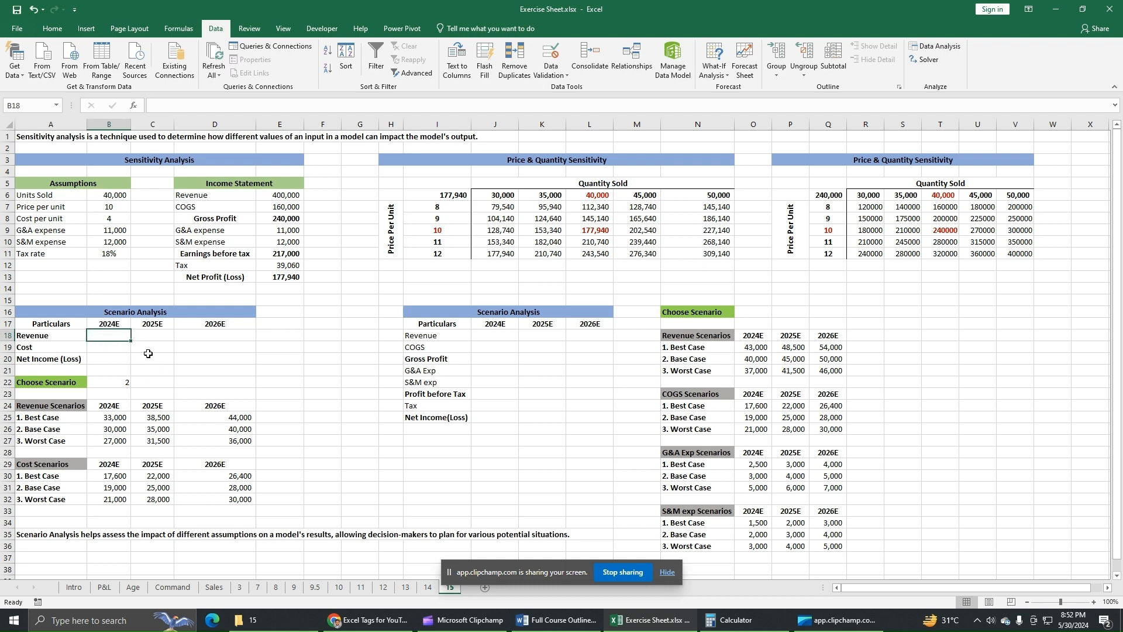
{"action": "type", "text": "="}
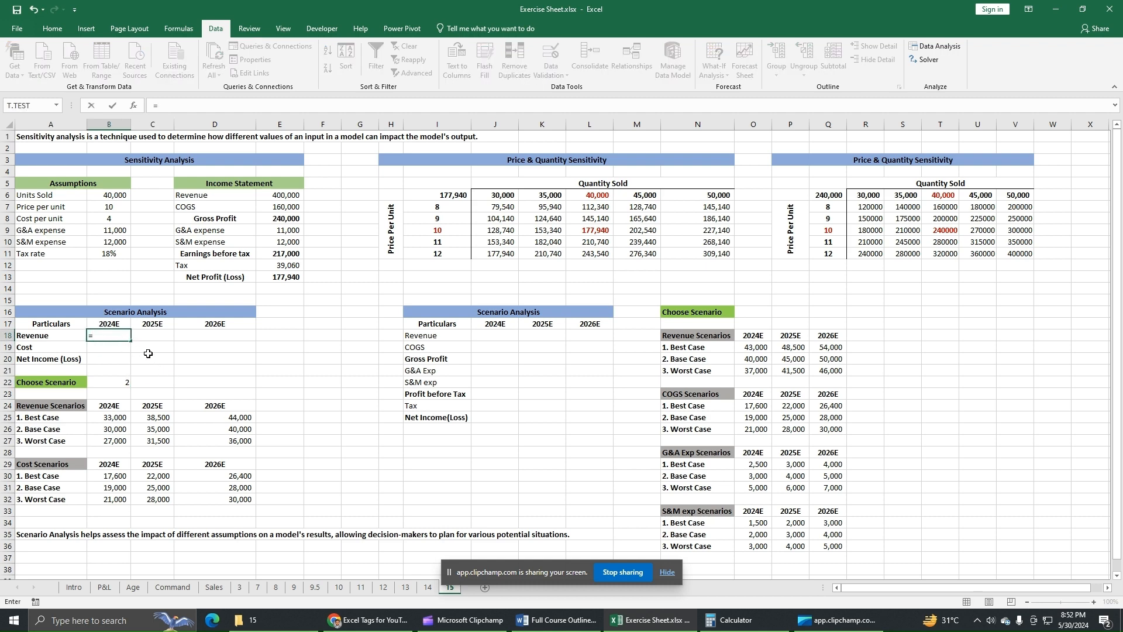
{"action": "type", "text": "cho"}
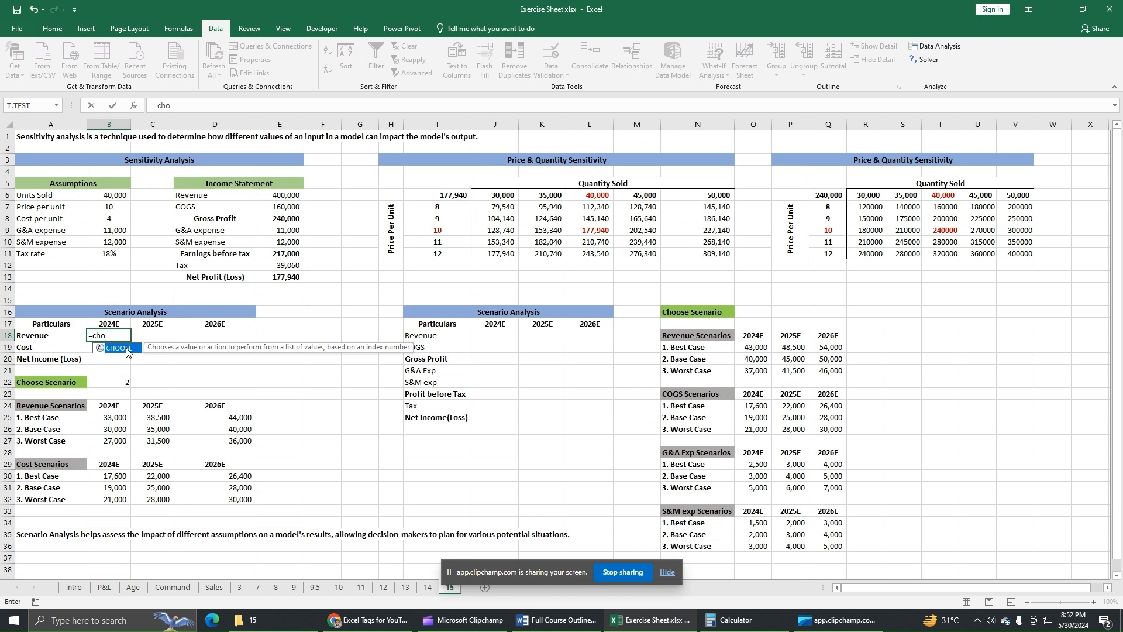
{"action": "double_click", "coordinate": [126, 349]}
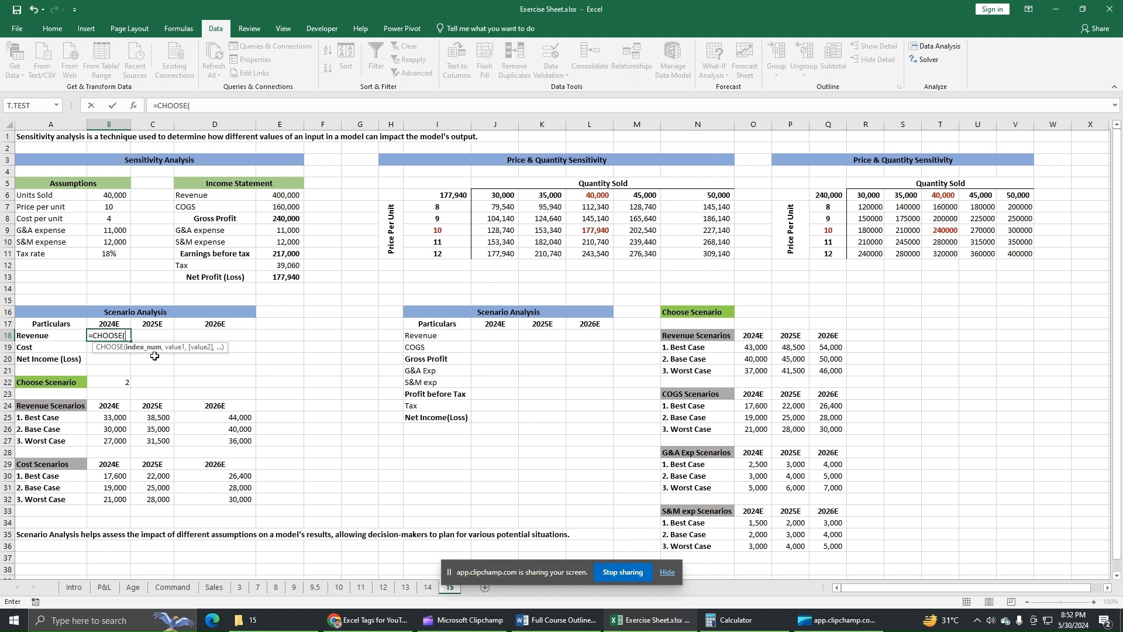
{"action": "left_click", "coordinate": [115, 383]}
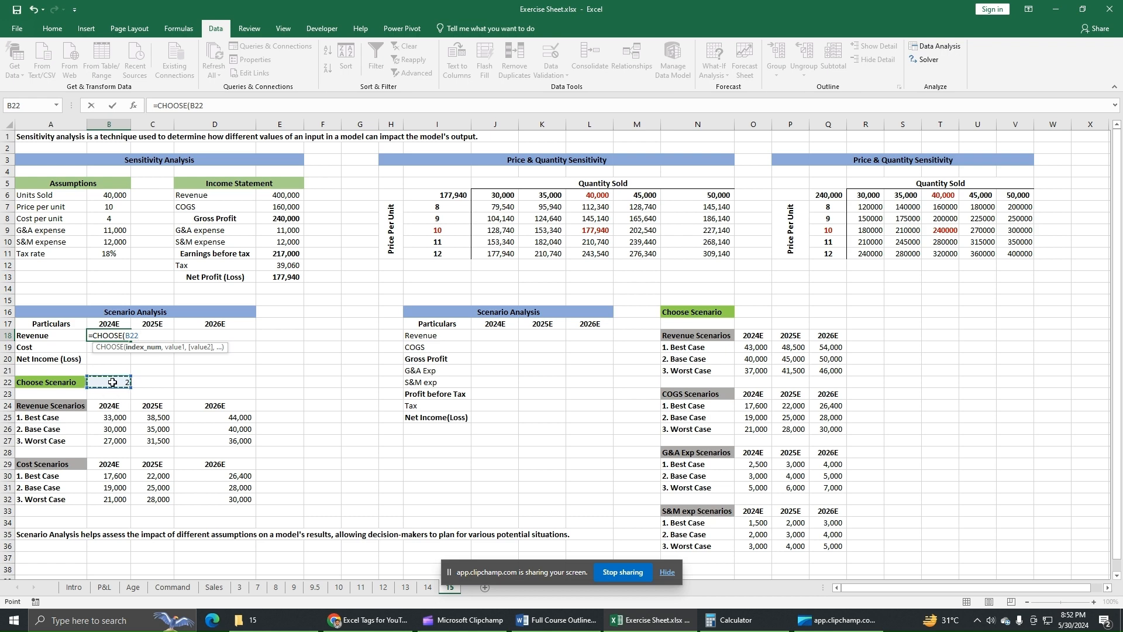
{"action": "type", "text": ","}
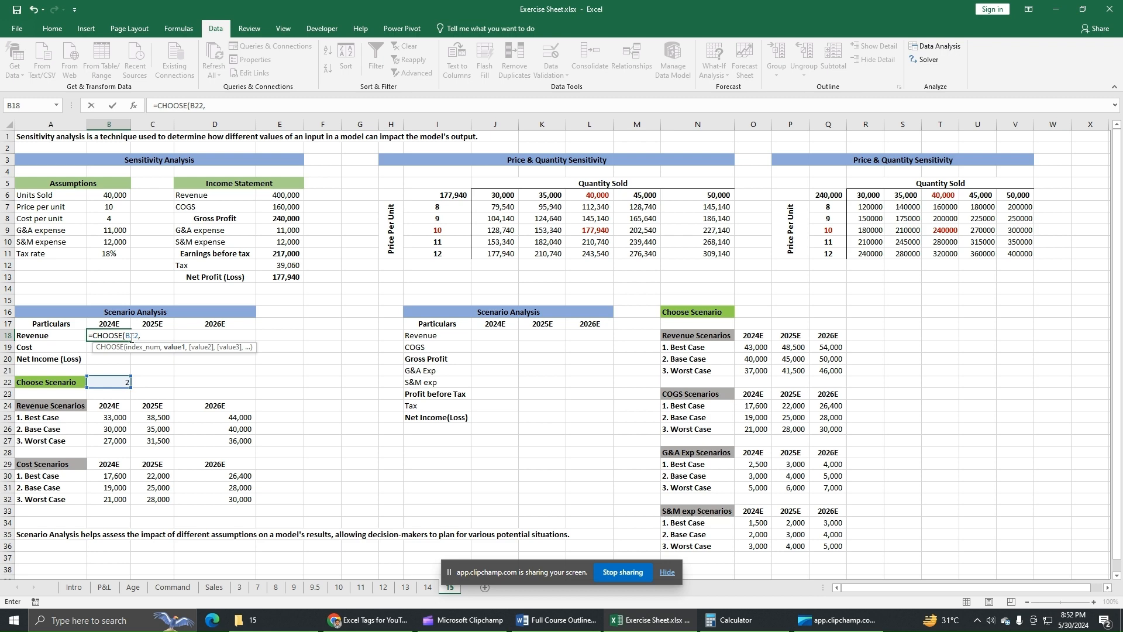
{"action": "left_click", "coordinate": [118, 418]}
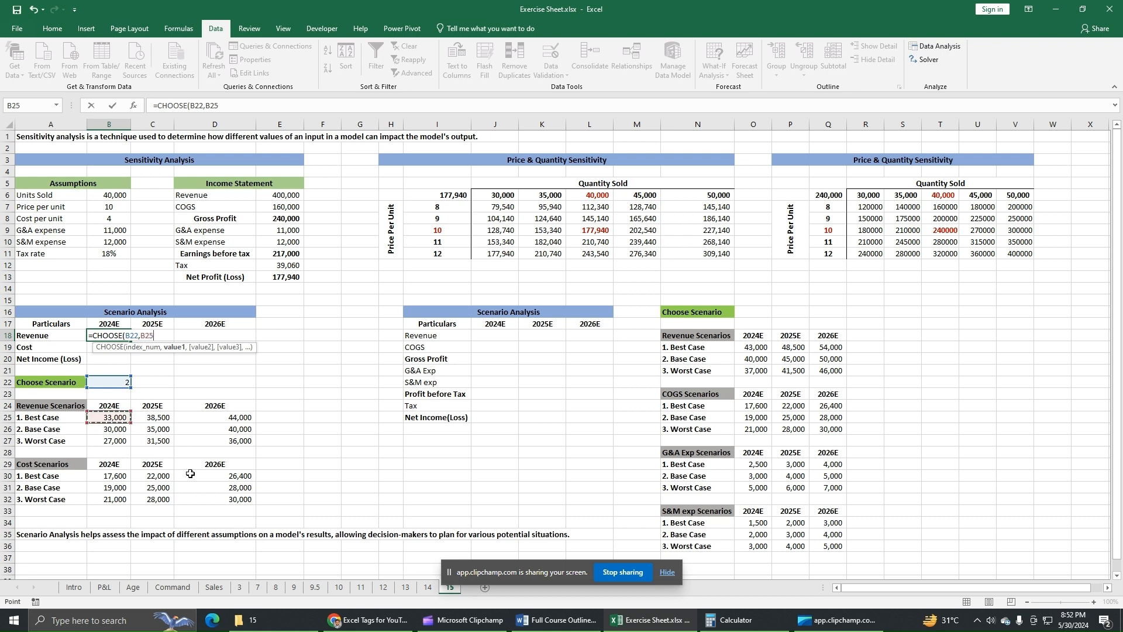
{"action": "type", "text": ","}
{"action": "left_click", "coordinate": [117, 430]}
{"action": "type", "text": ","}
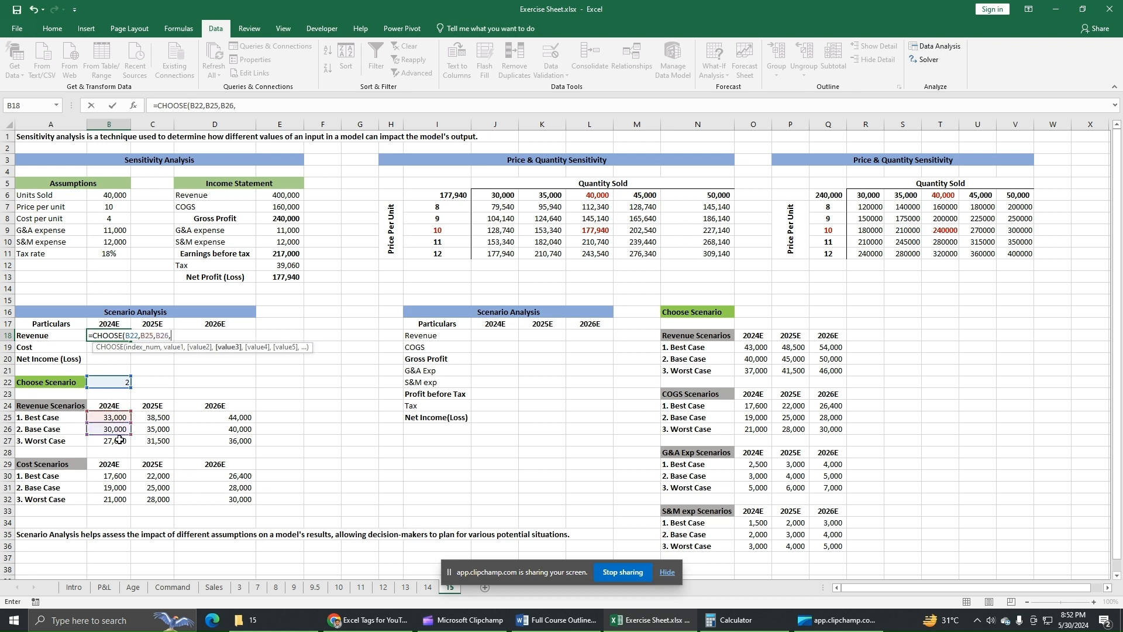
{"action": "left_click", "coordinate": [120, 440]}
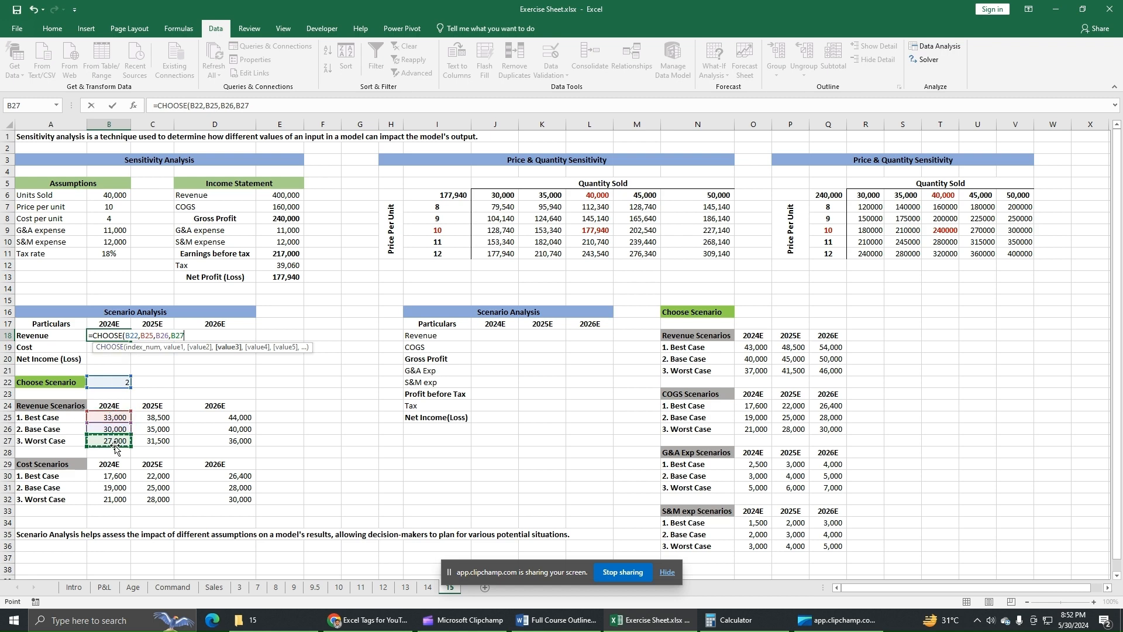
{"action": "type", "text": ")"}
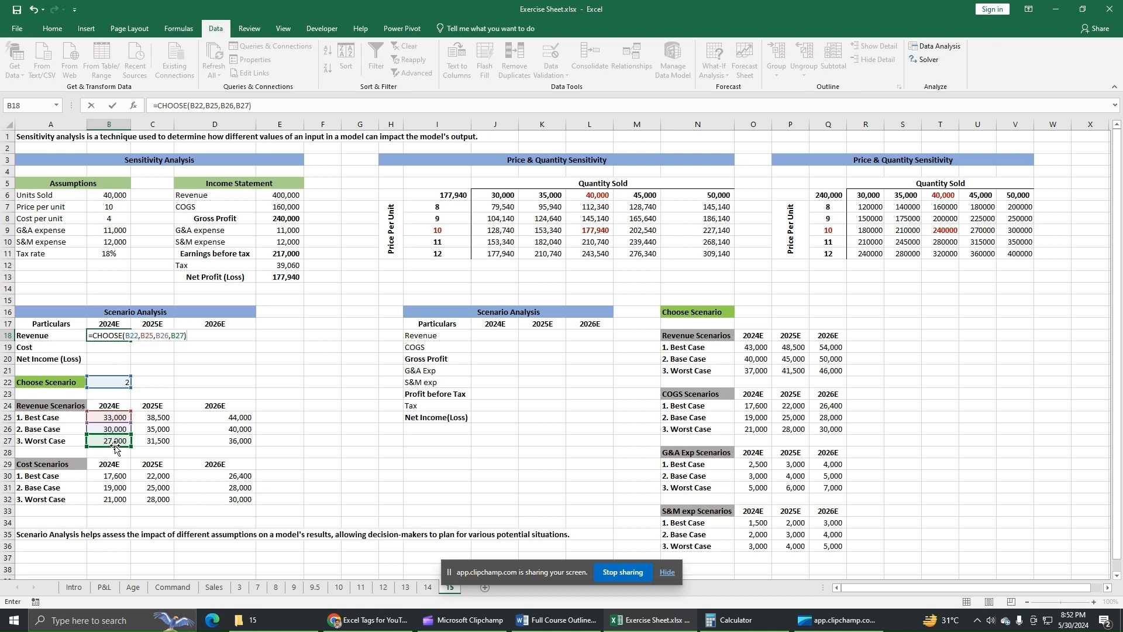
{"action": "key", "text": "Return"}
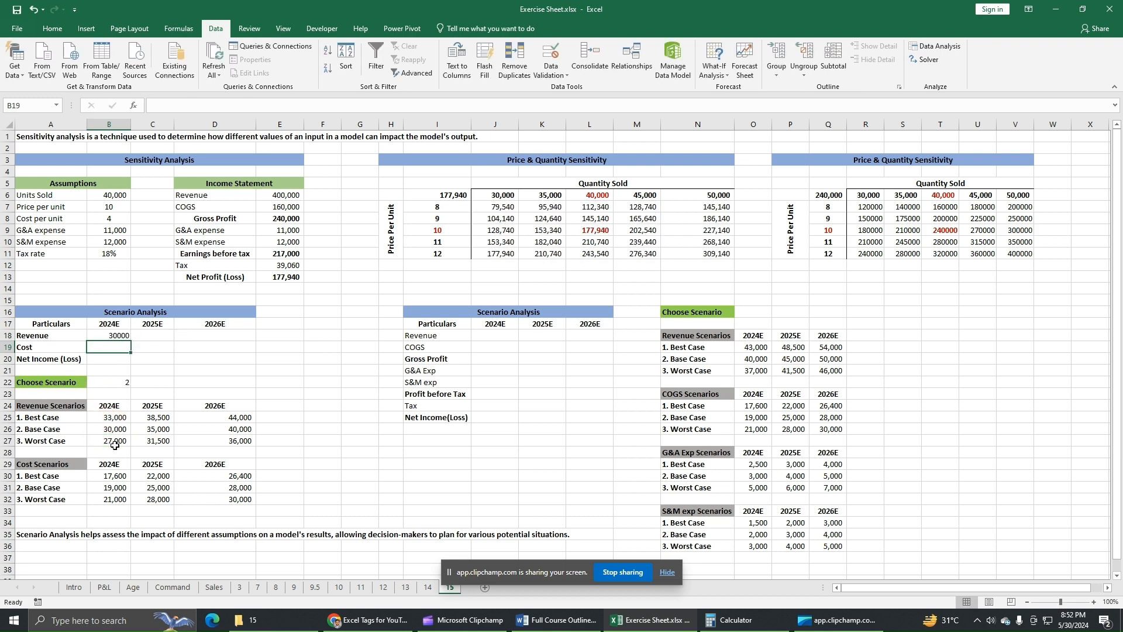
Try scenarios 3 and 1 in the Choose Scenario cell B22, and set it back to scenario 2
{"action": "left_click", "coordinate": [125, 381]}
{"action": "left_click", "coordinate": [136, 383]}
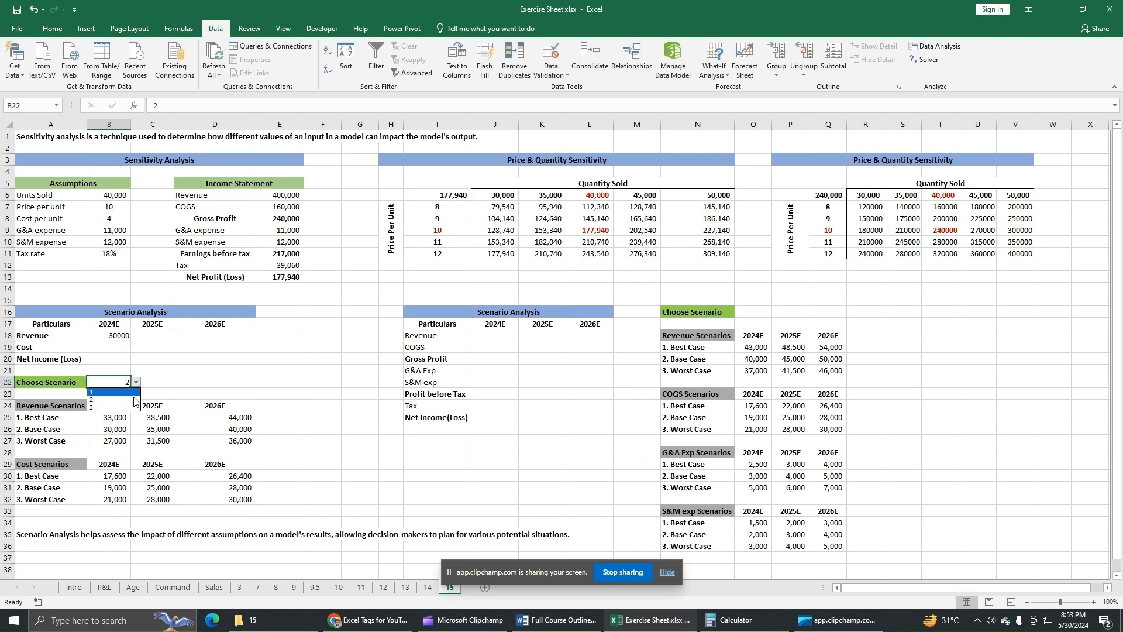
{"action": "left_click", "coordinate": [130, 412]}
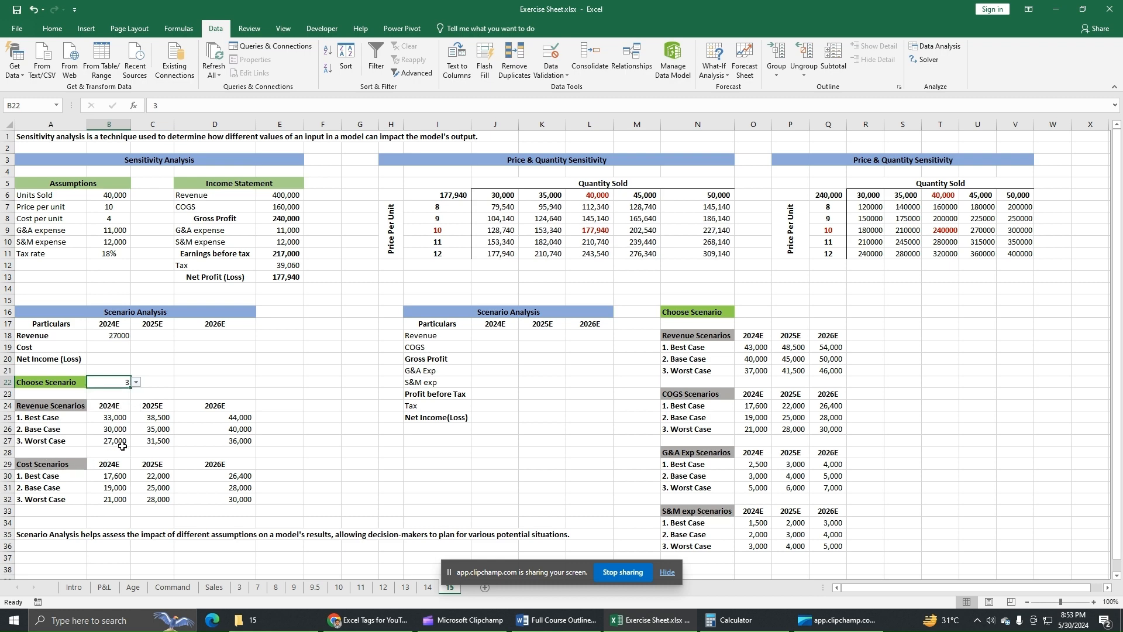
{"action": "left_click", "coordinate": [137, 382]}
{"action": "left_click", "coordinate": [125, 391]}
{"action": "left_click", "coordinate": [141, 383]}
{"action": "left_click", "coordinate": [124, 383]}
{"action": "left_click", "coordinate": [136, 382]}
{"action": "left_click", "coordinate": [130, 402]}
Copy the B18 revenue formula across to C18:D18 and check which cells the copied CHOOSE formulas reference
{"action": "left_click", "coordinate": [116, 339]}
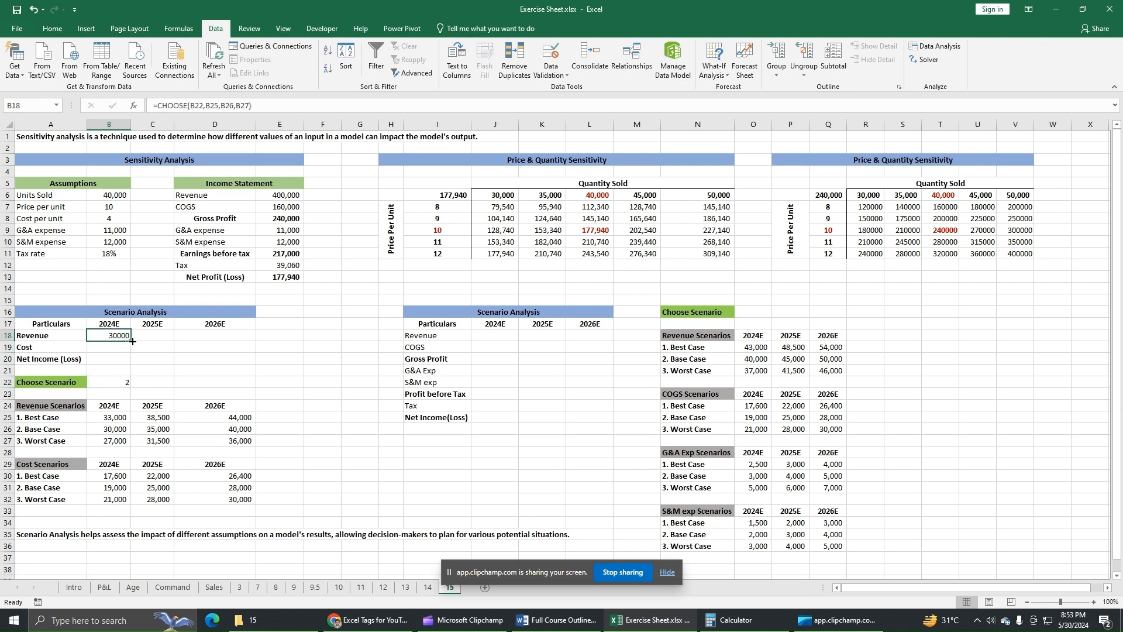
{"action": "left_click_drag", "start_coordinate": [132, 341], "coordinate": [260, 339]}
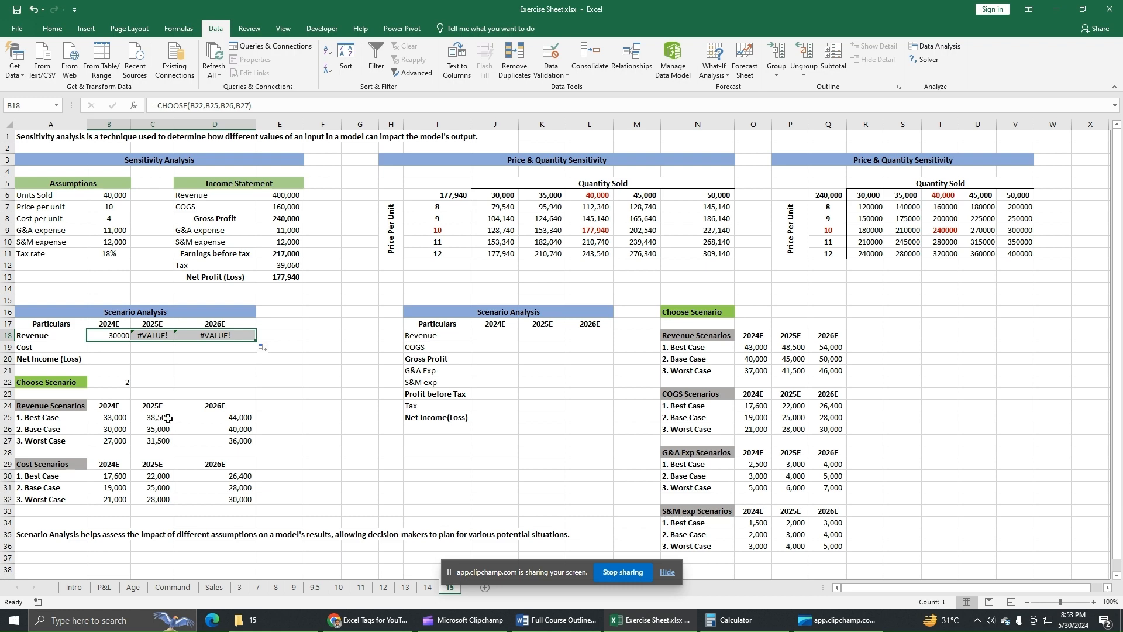
{"action": "left_click", "coordinate": [161, 334]}
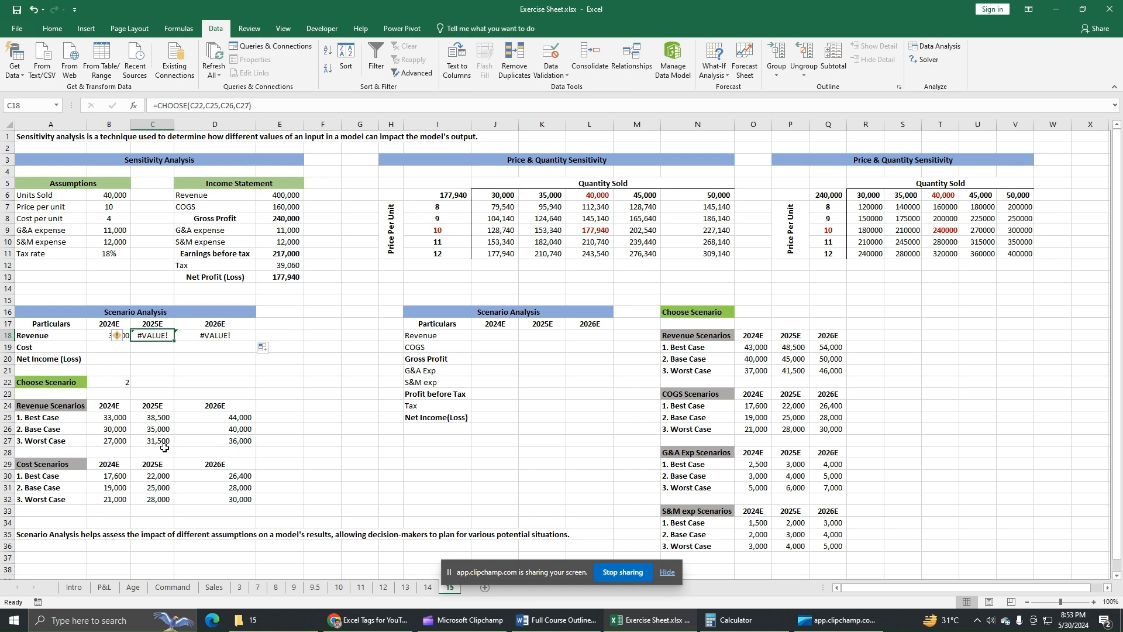
{"action": "left_click", "coordinate": [218, 338]}
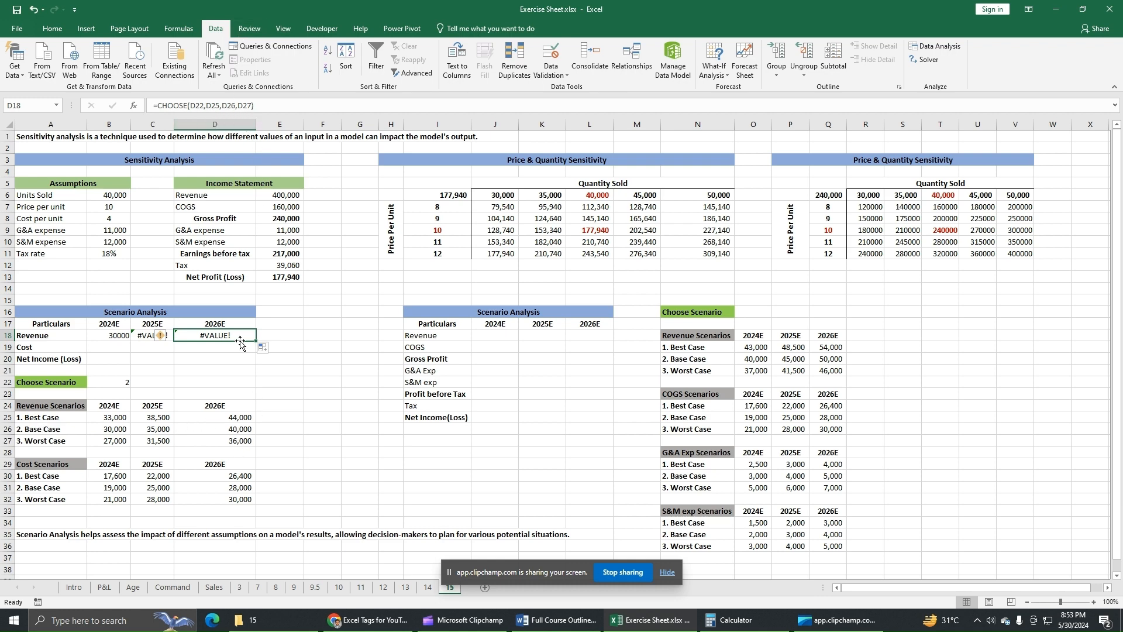
{"action": "left_click", "coordinate": [142, 336]}
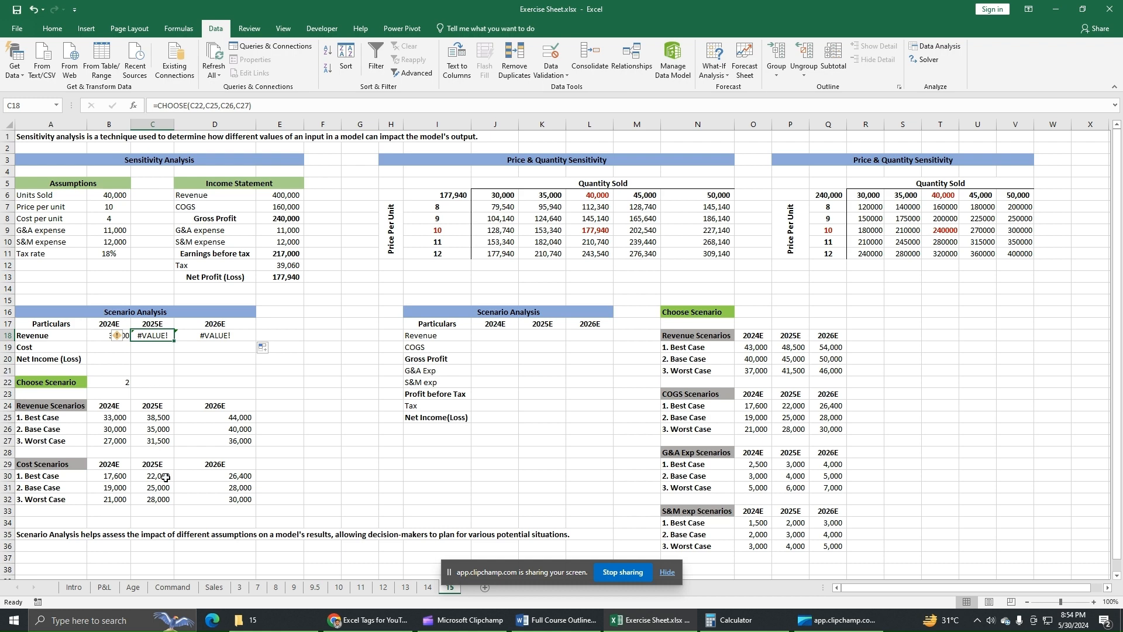
{"action": "left_click", "coordinate": [228, 338]}
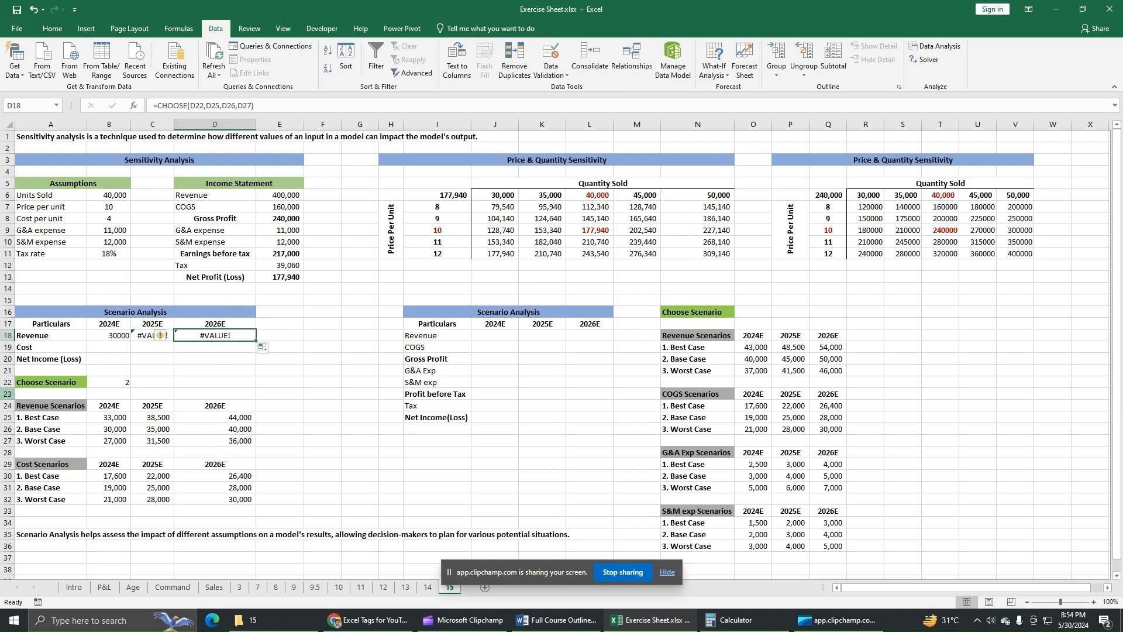
{"action": "left_click", "coordinate": [177, 383]}
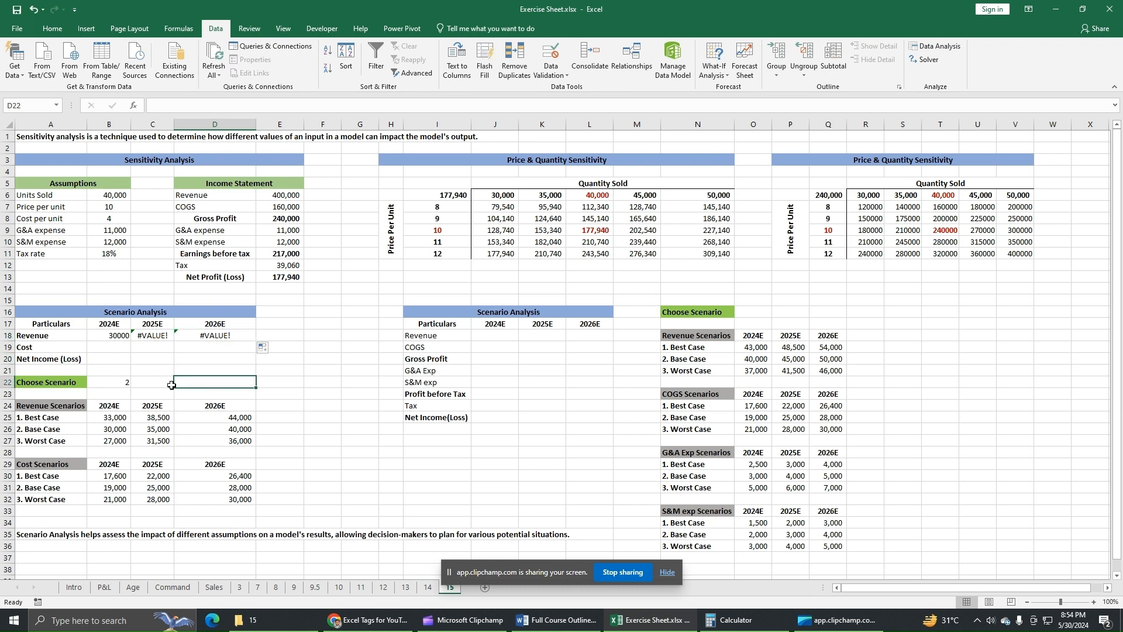
{"action": "left_click", "coordinate": [123, 383]}
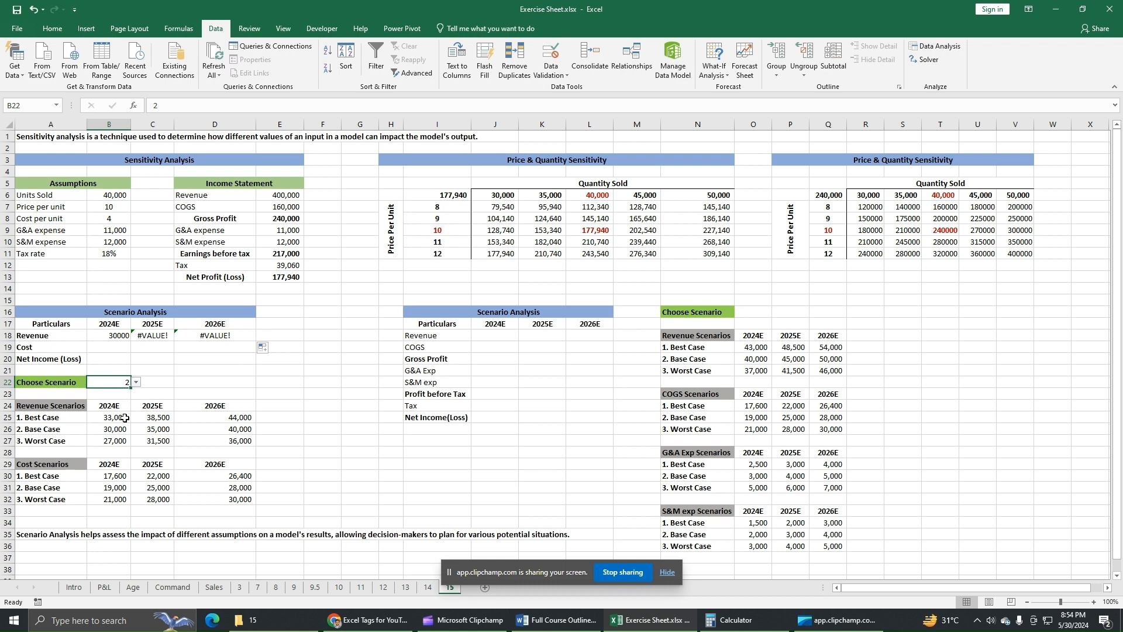
{"action": "left_click", "coordinate": [160, 418]}
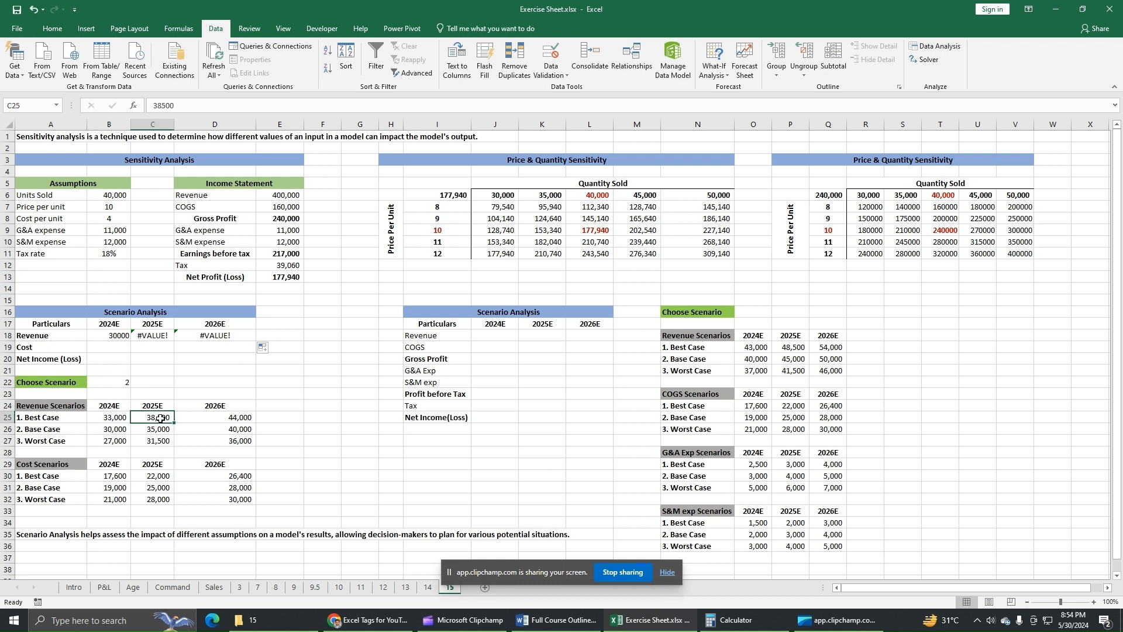
{"action": "left_click", "coordinate": [169, 338]}
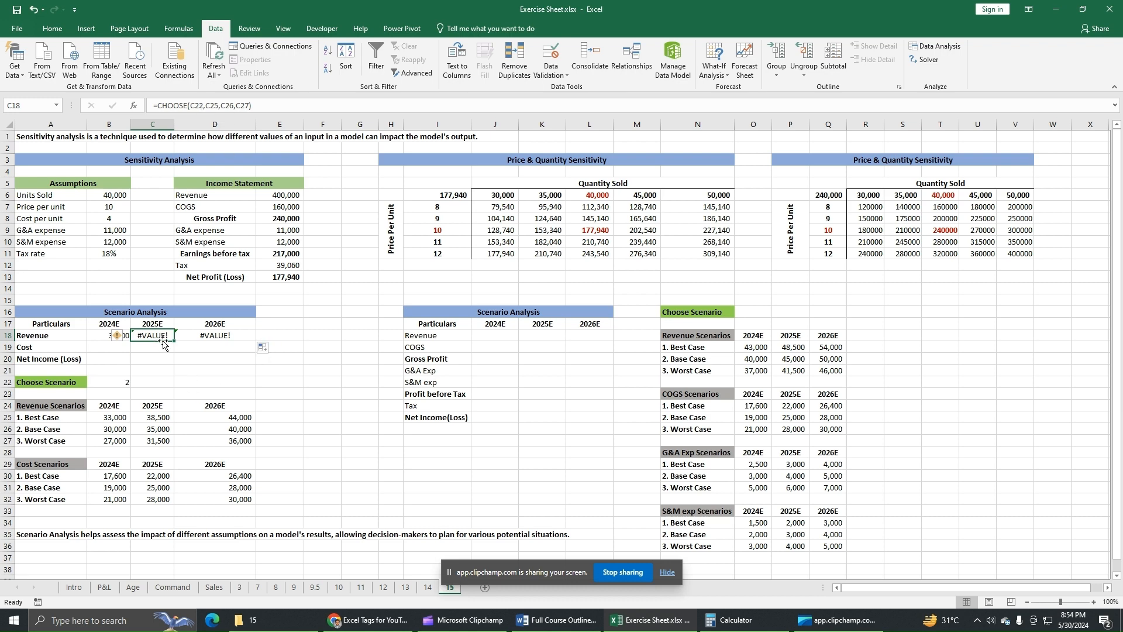
Clear everything from the 2025E and 2026E revenue cells C18:D18
{"action": "left_click_drag", "start_coordinate": [165, 336], "coordinate": [225, 337]}
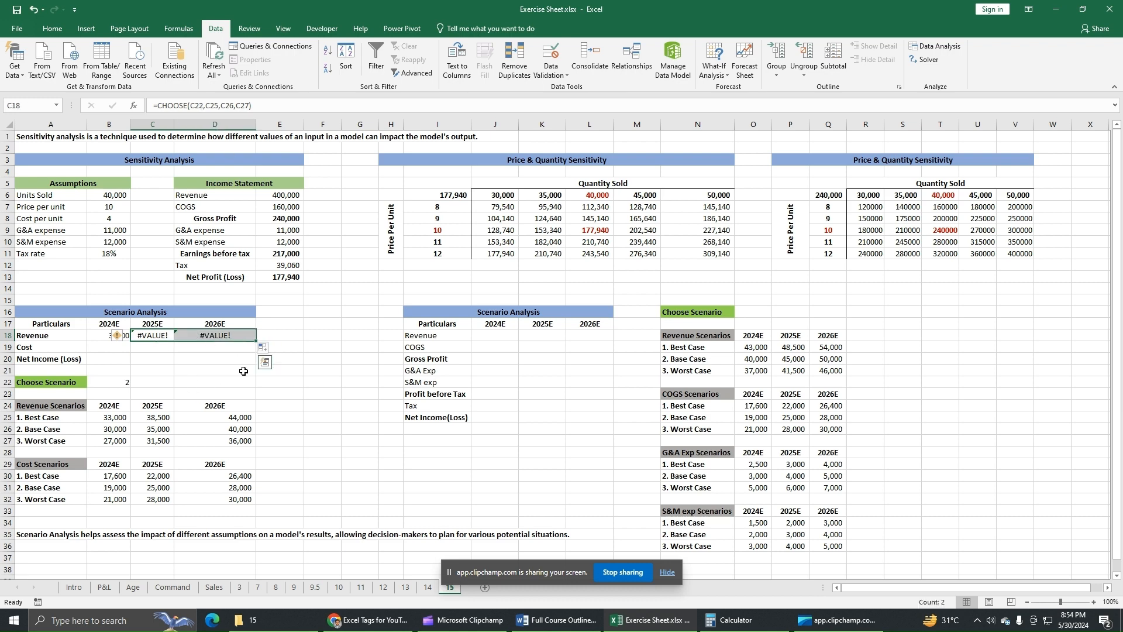
{"action": "left_click", "coordinate": [52, 28]}
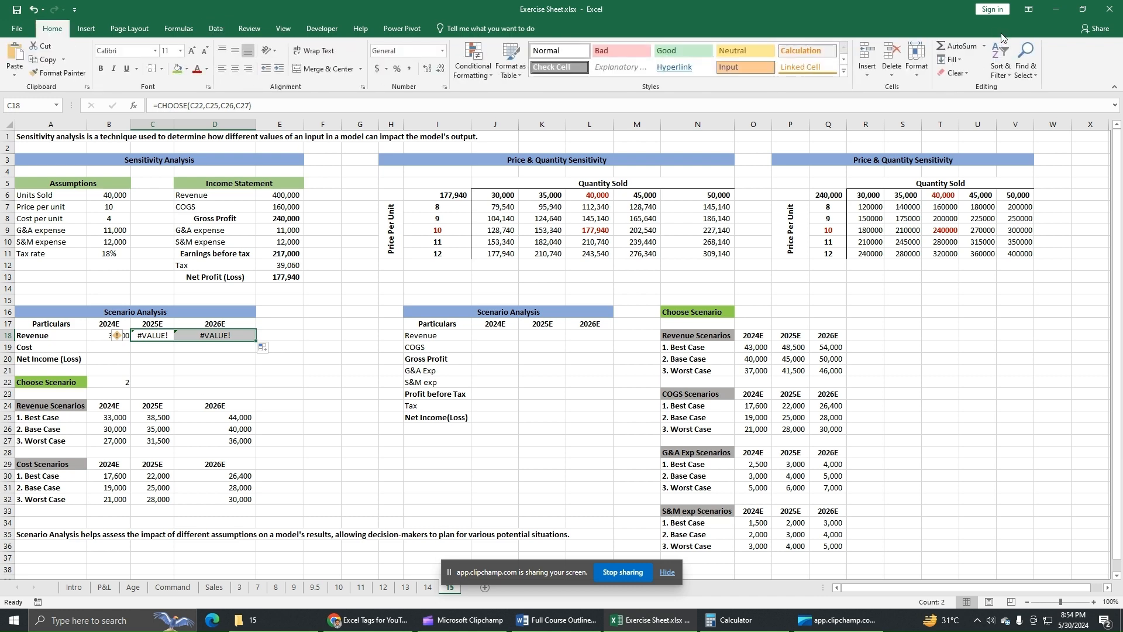
{"action": "left_click", "coordinate": [954, 72]}
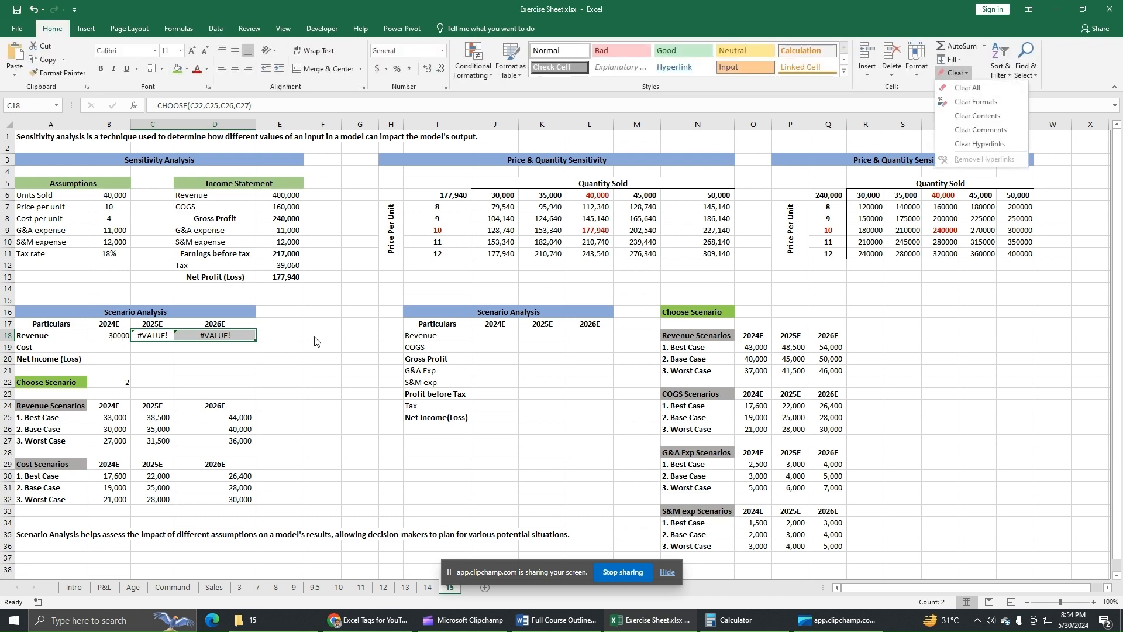
{"action": "left_click", "coordinate": [971, 89]}
Replace the 2024E revenue formula in B18 with =CHOOSE($B$22,B25,B26,B27), locking the scenario cell reference
{"action": "key", "text": "Left"}
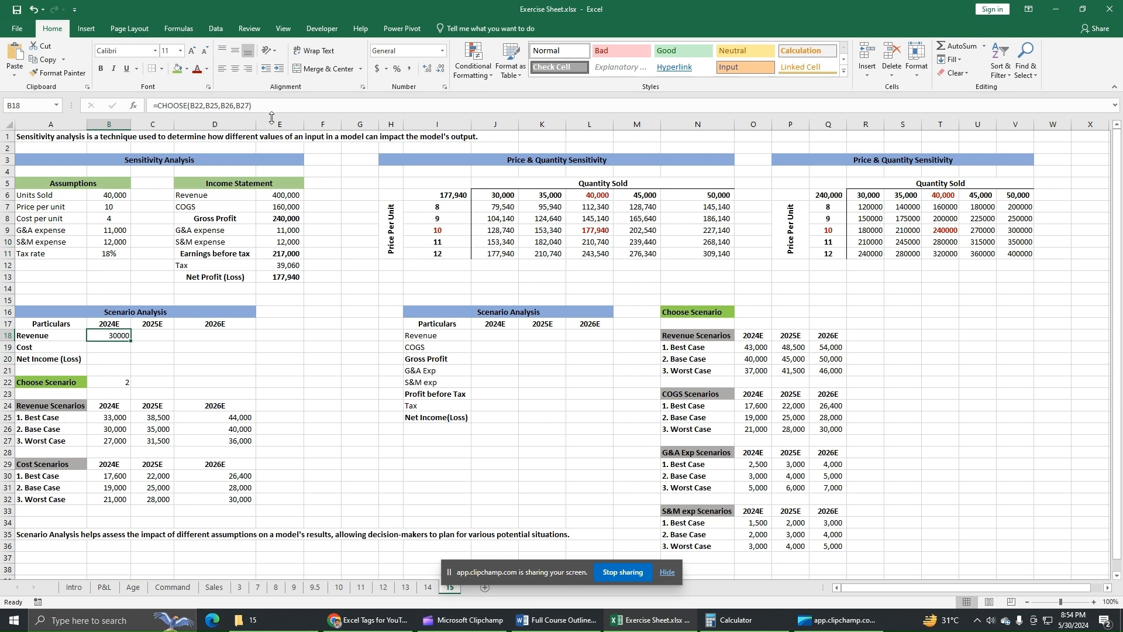
{"action": "left_click_drag", "start_coordinate": [262, 108], "coordinate": [153, 107]}
{"action": "type", "text": "=ch"}
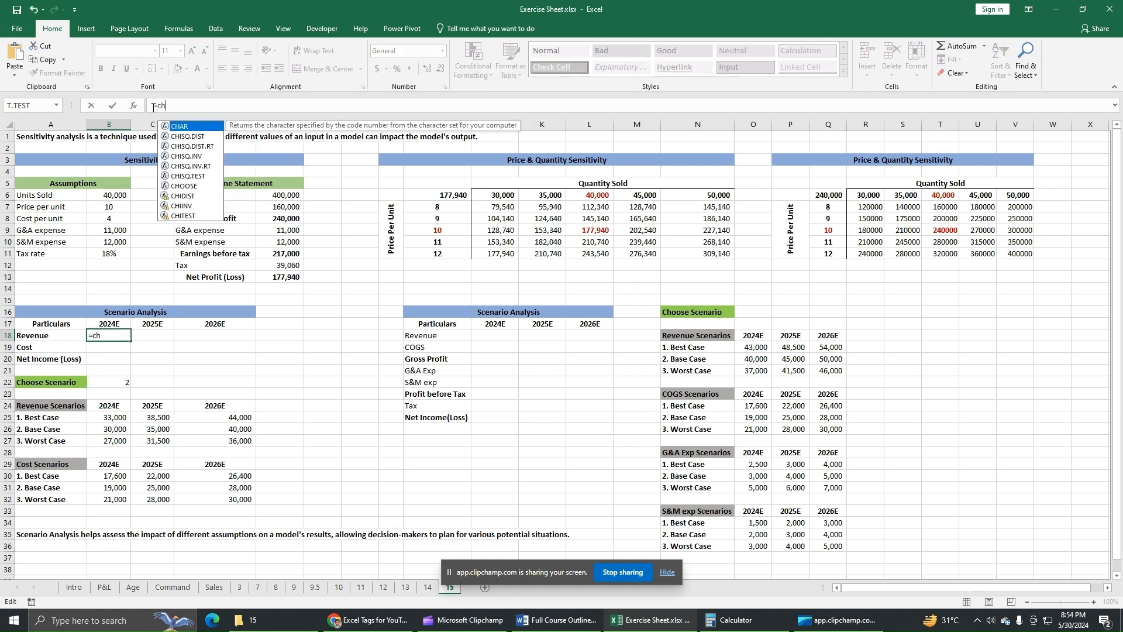
{"action": "type", "text": "o"}
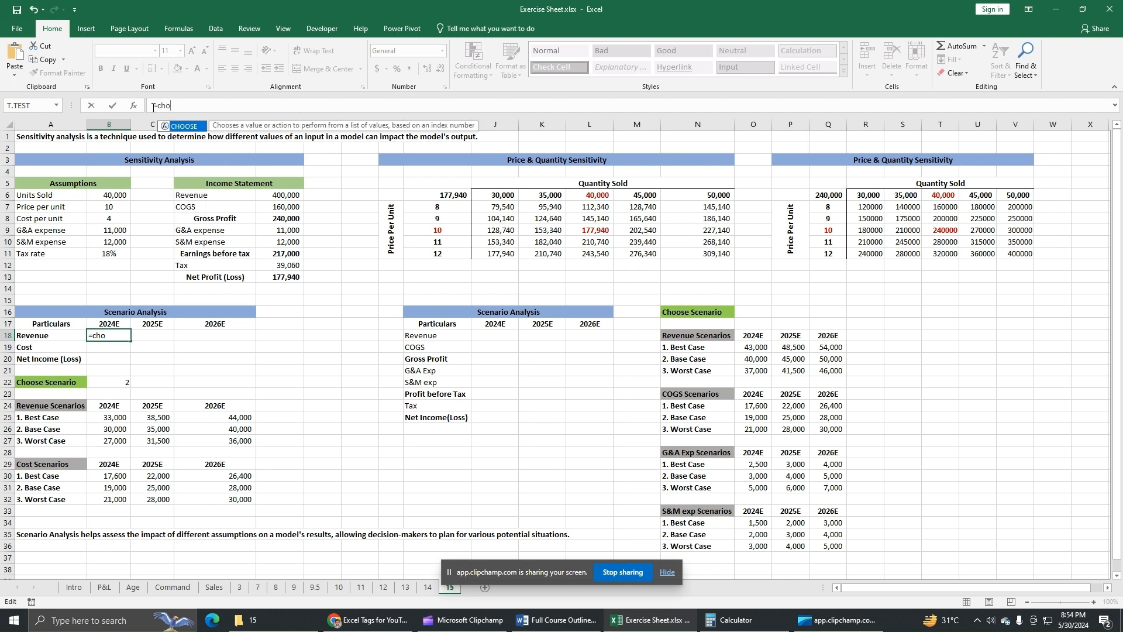
{"action": "double_click", "coordinate": [190, 128]}
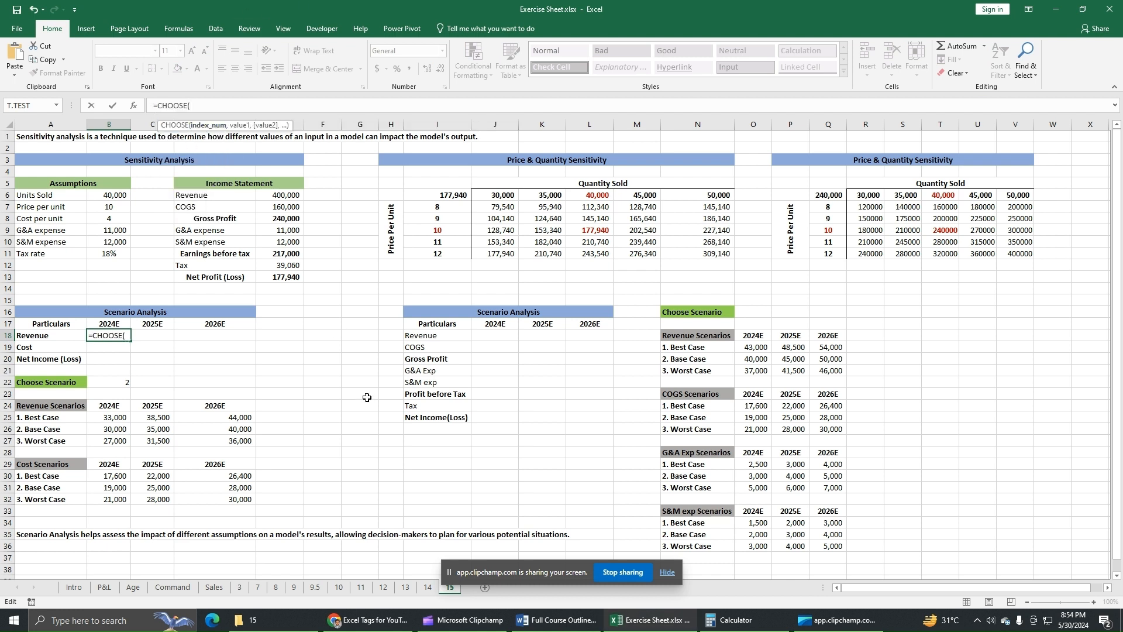
{"action": "left_click", "coordinate": [116, 381]}
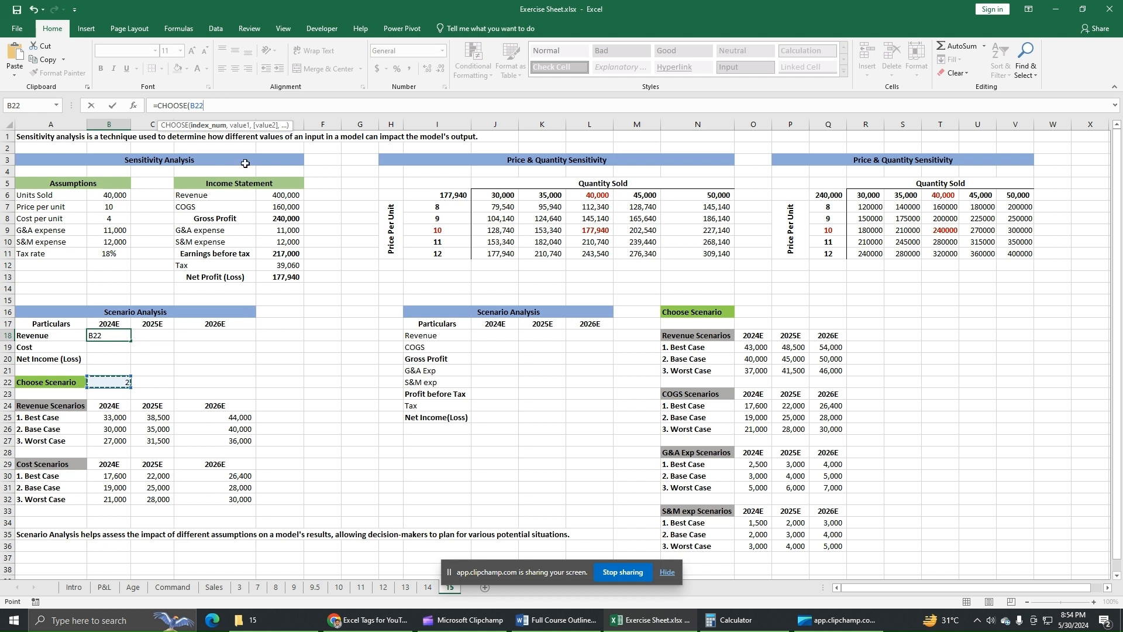
{"action": "left_click", "coordinate": [194, 106]}
{"action": "key", "text": "F4"}
{"action": "left_click", "coordinate": [219, 107]}
{"action": "type", "text": ","}
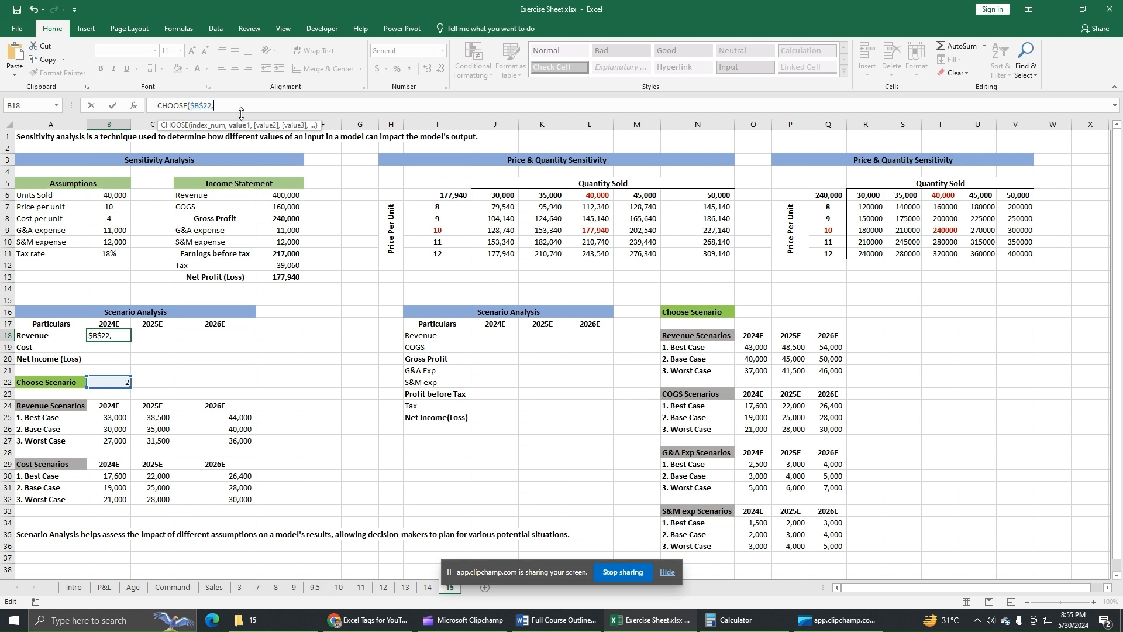
{"action": "left_click", "coordinate": [120, 418]}
{"action": "type", "text": ","}
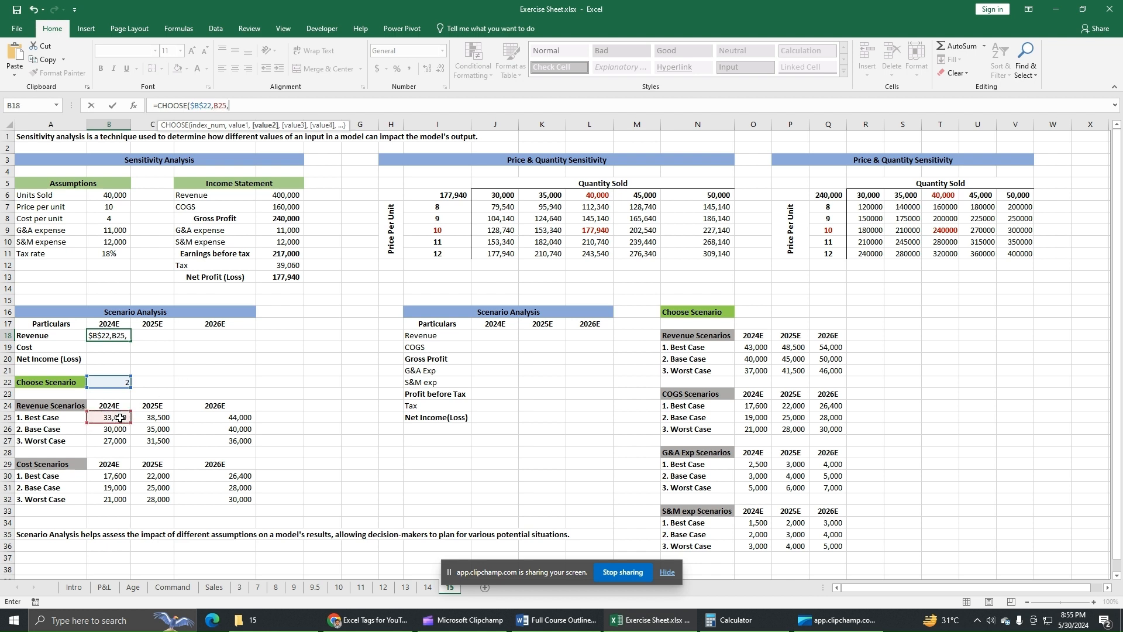
{"action": "left_click", "coordinate": [122, 429]}
{"action": "type", "text": ","}
{"action": "left_click", "coordinate": [126, 442]}
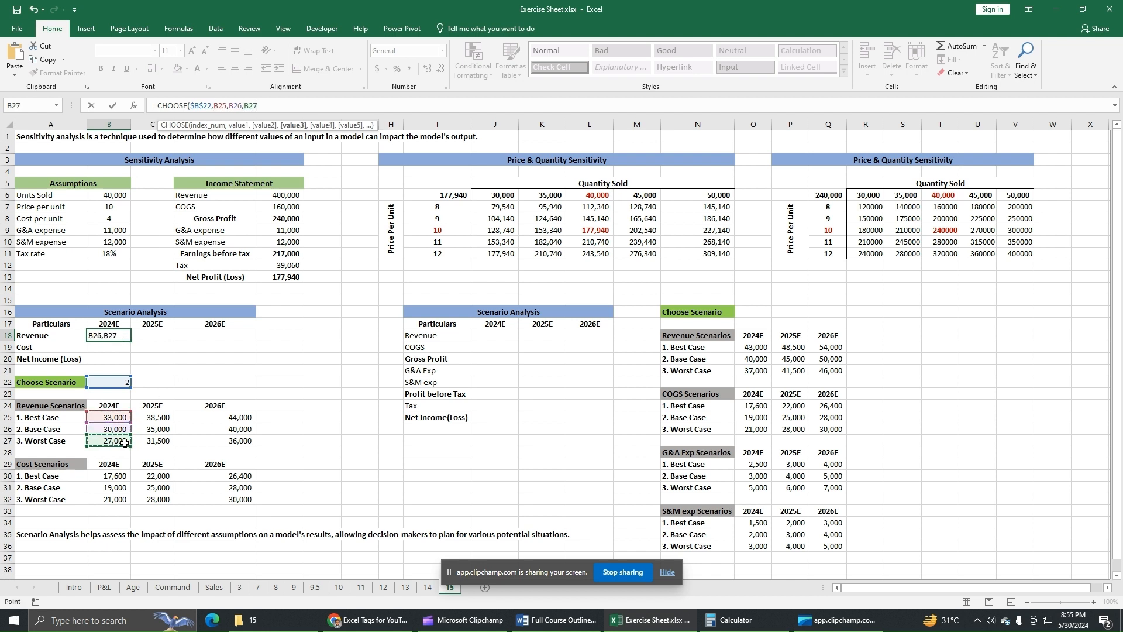
{"action": "type", "text": ")"}
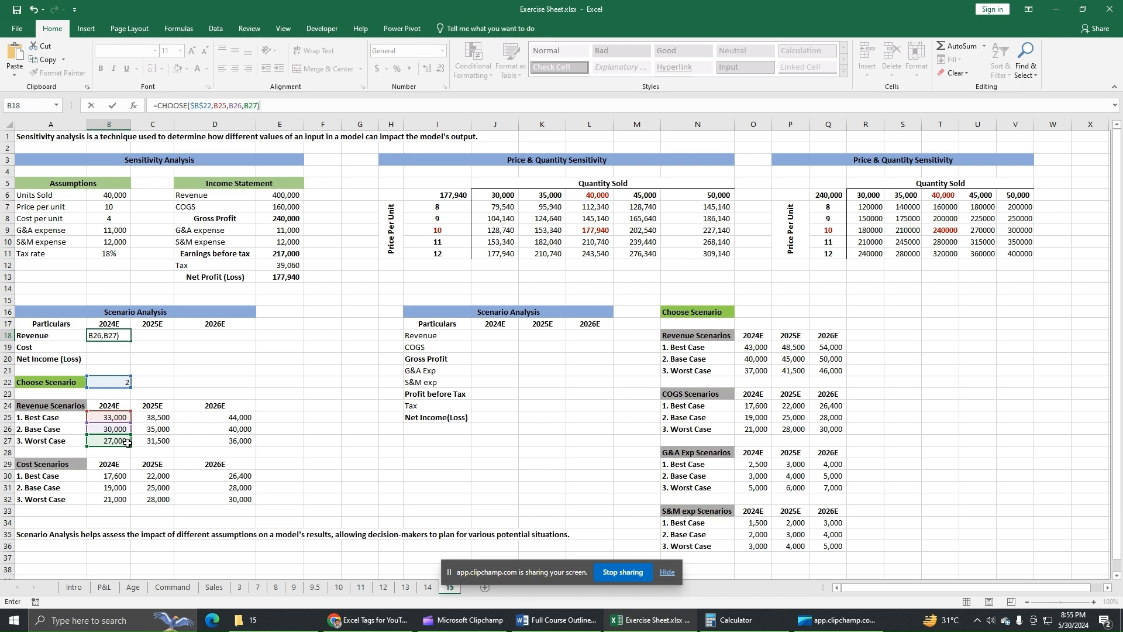
{"action": "key", "text": "Return"}
Copy the corrected B18 revenue formula across to C18:D18 and check the copied references
{"action": "left_click", "coordinate": [126, 337]}
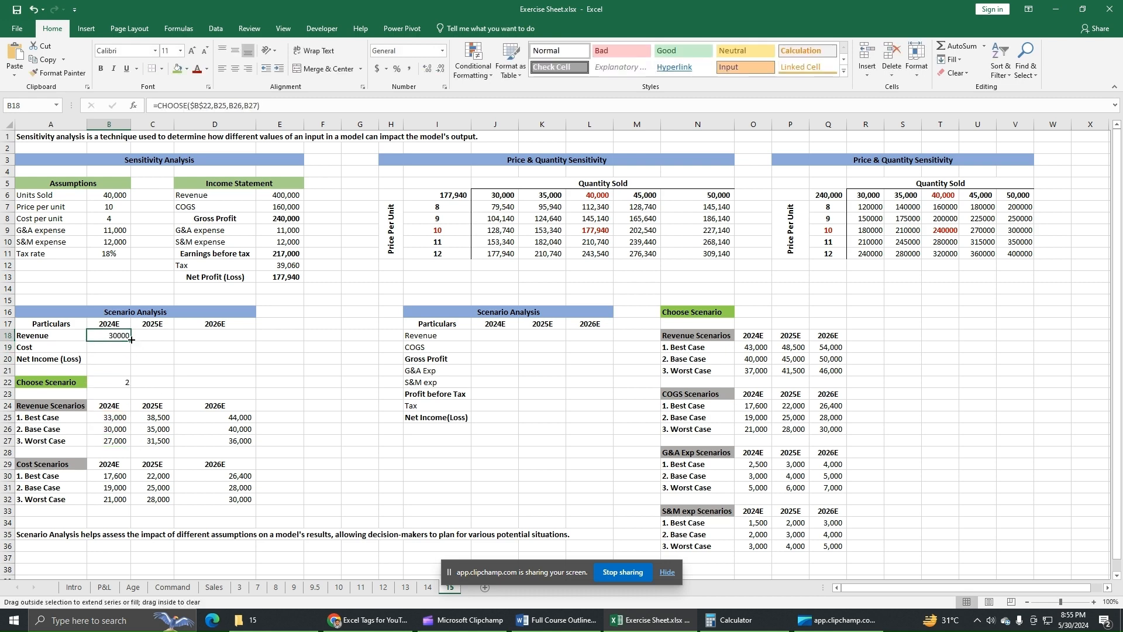
{"action": "left_click_drag", "start_coordinate": [131, 339], "coordinate": [253, 338]}
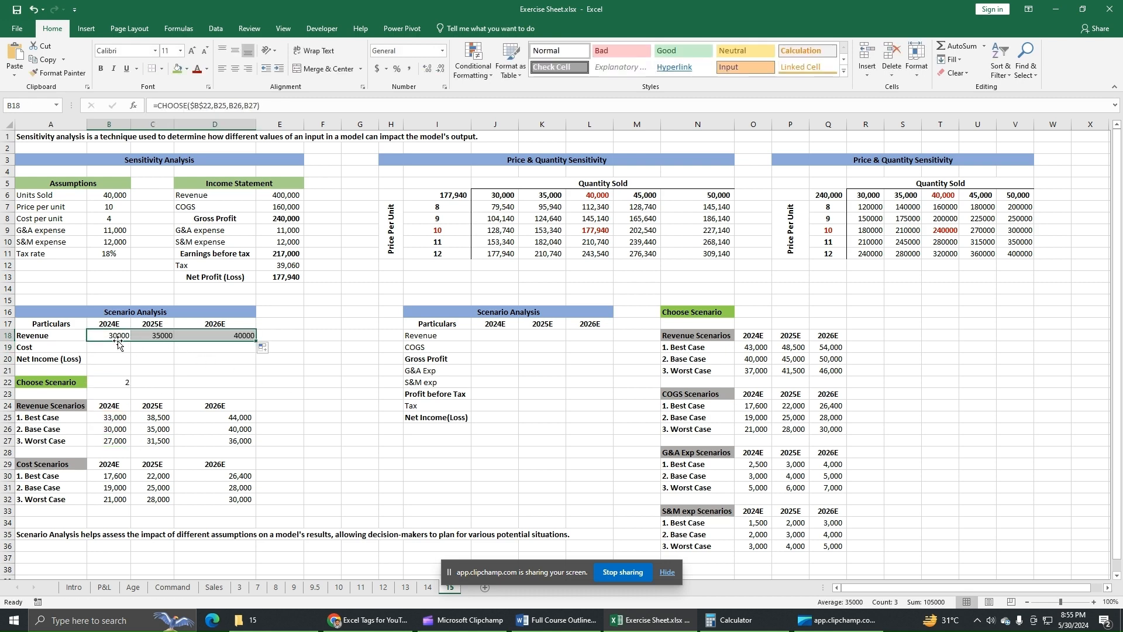
{"action": "left_click", "coordinate": [156, 335]}
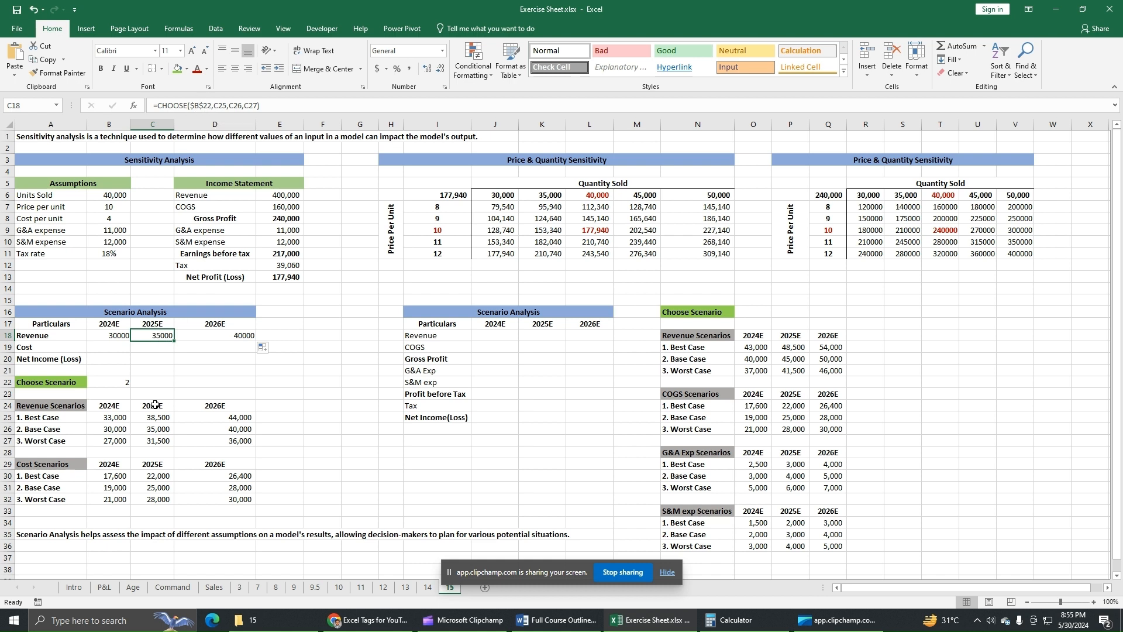
{"action": "left_click", "coordinate": [222, 335]}
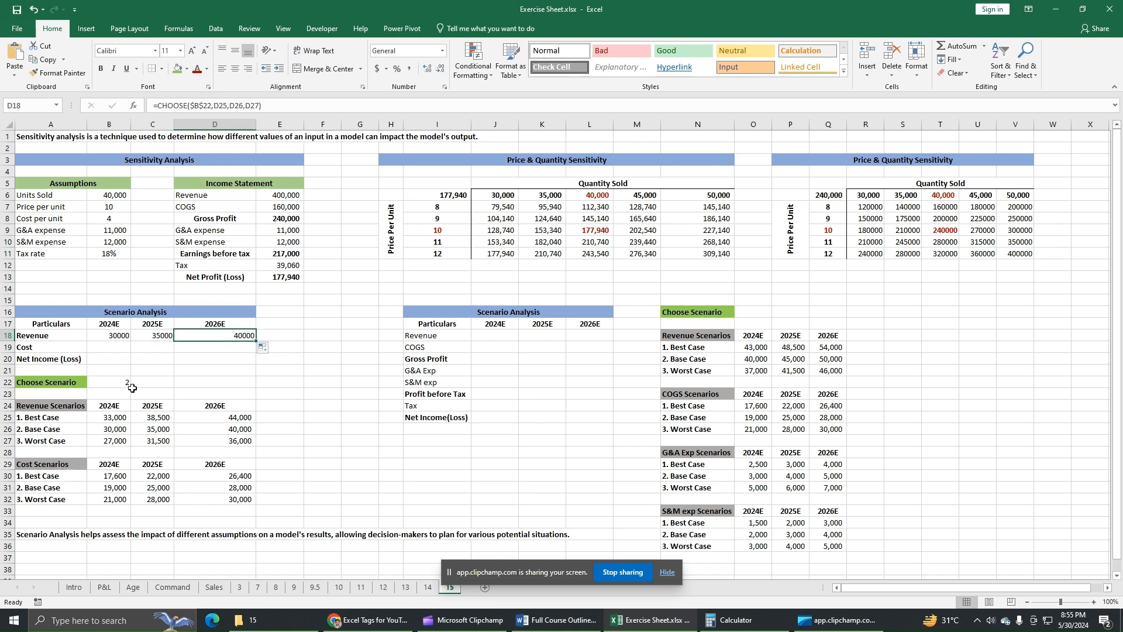
Enter =CHOOSE($B$22,B30,B31,B32) as the 2024E cost in B19 and copy it across to C19:D19
{"action": "left_click", "coordinate": [123, 349]}
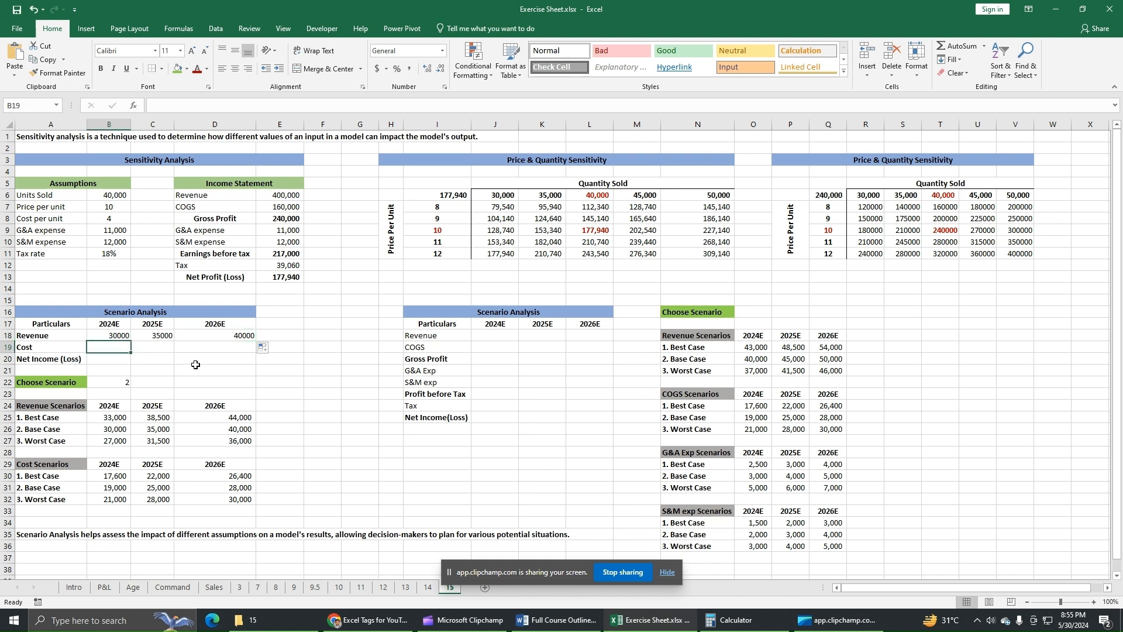
{"action": "type", "text": "="}
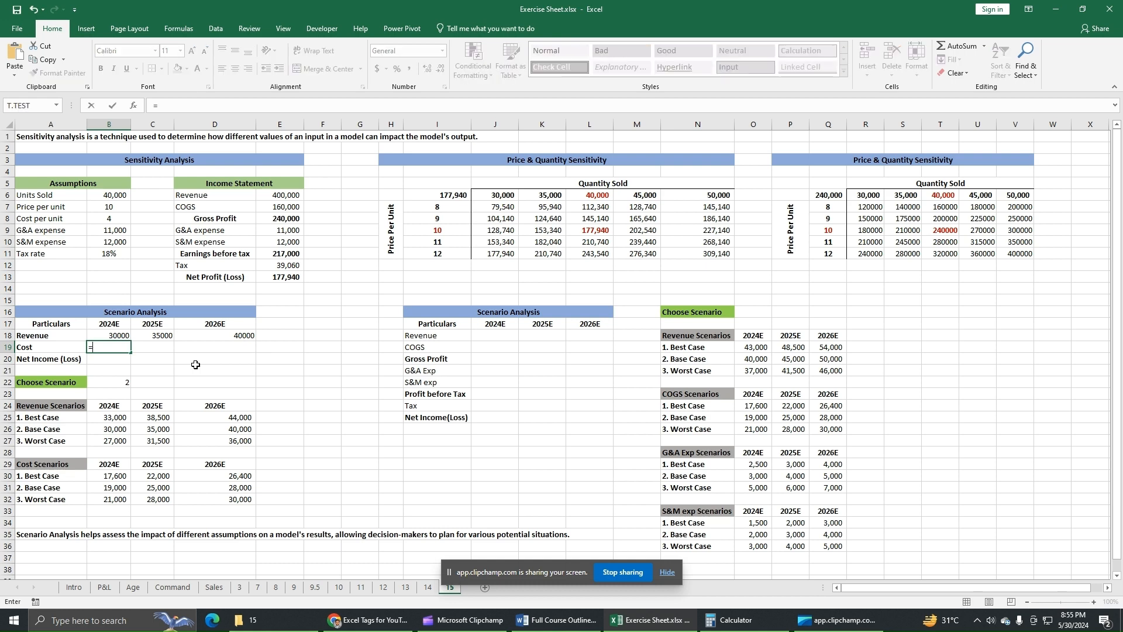
{"action": "type", "text": "choo"}
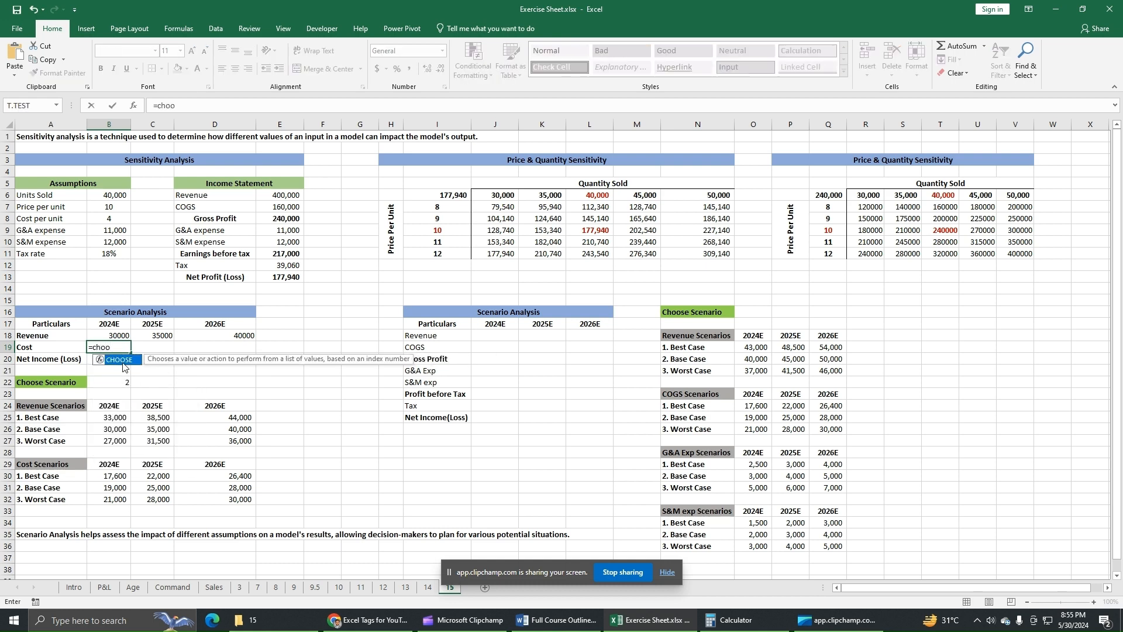
{"action": "key", "text": "Tab"}
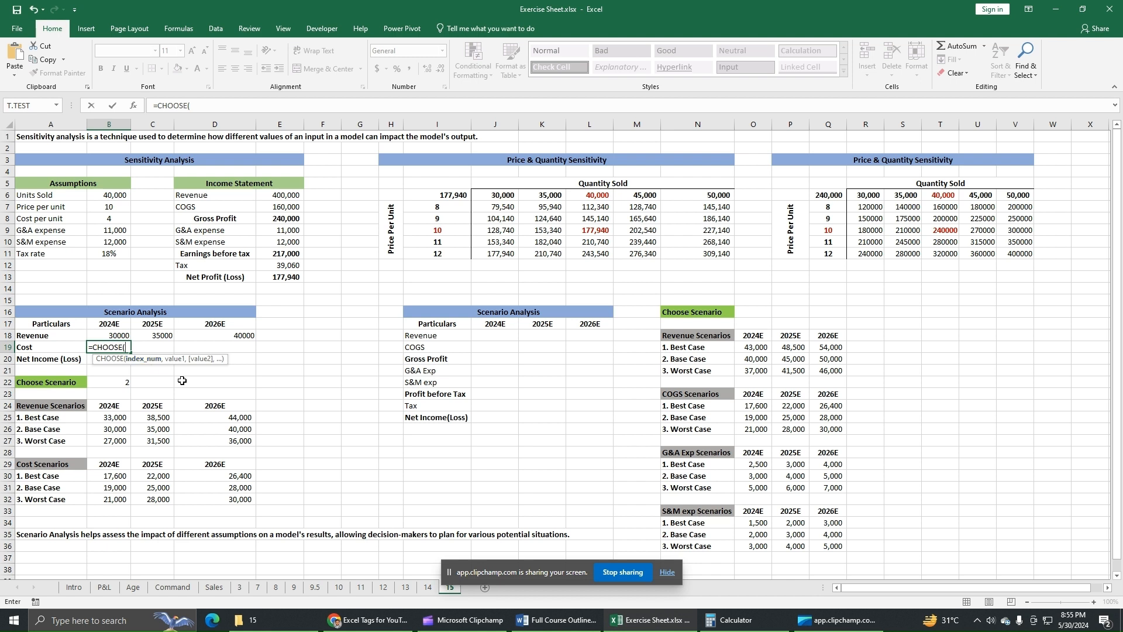
{"action": "left_click", "coordinate": [120, 387]}
{"action": "left_click", "coordinate": [195, 106]}
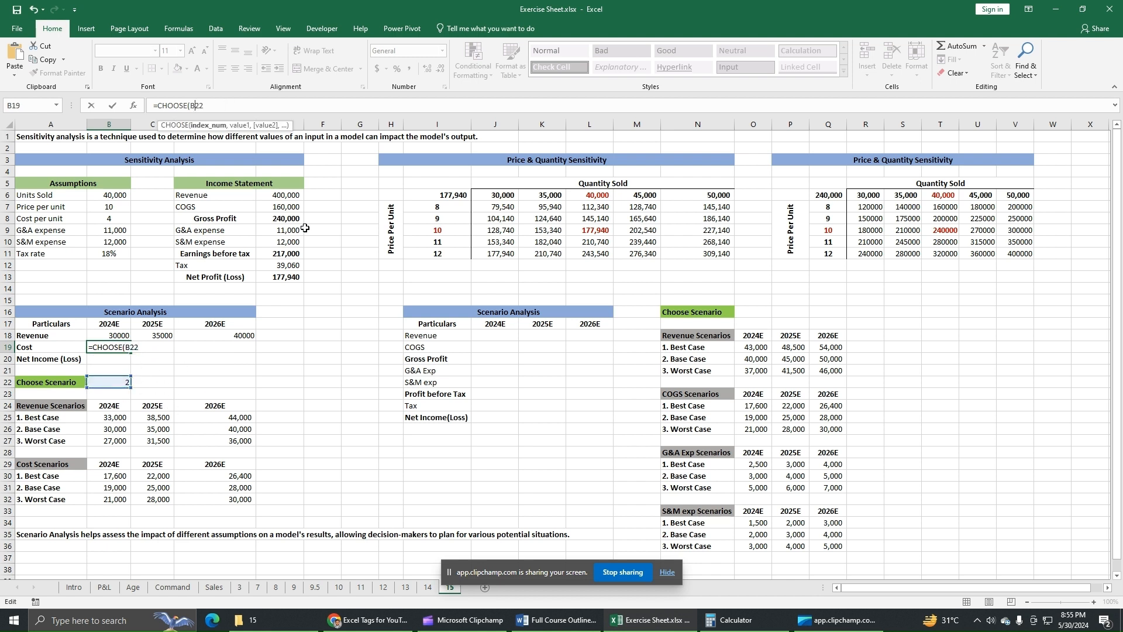
{"action": "key", "text": "F4"}
{"action": "left_click", "coordinate": [246, 110]}
{"action": "type", "text": ","}
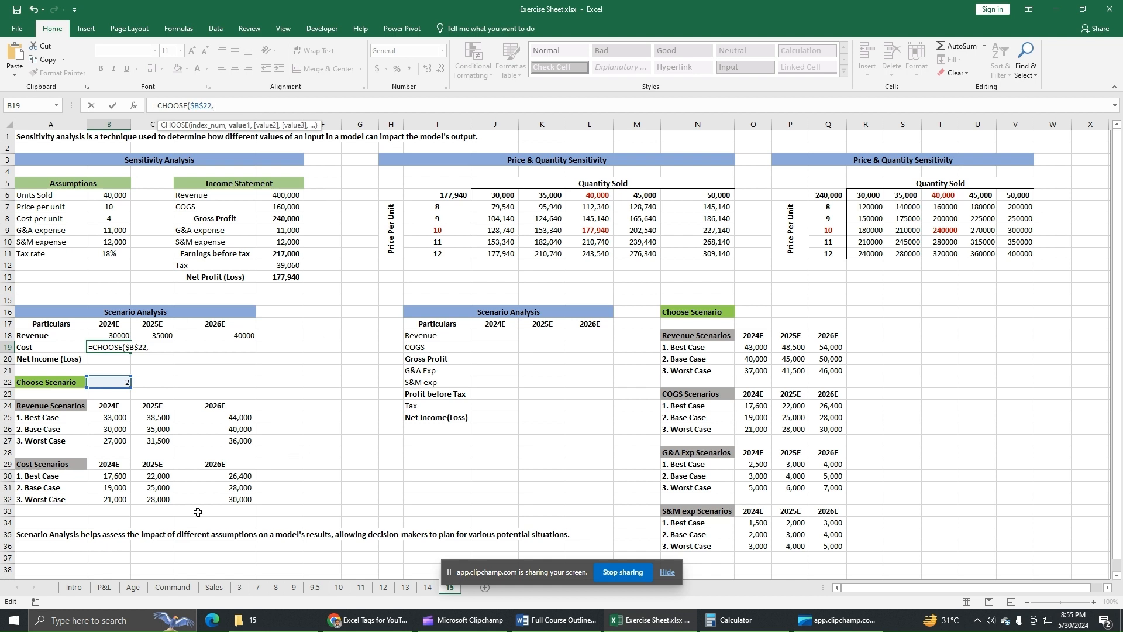
{"action": "left_click", "coordinate": [119, 478]}
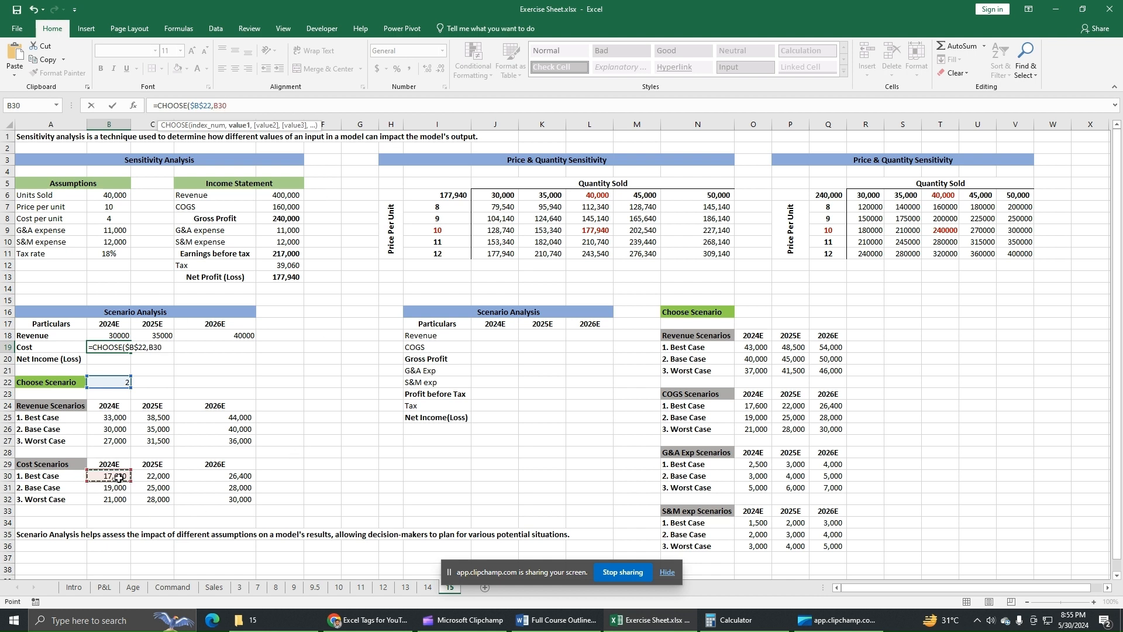
{"action": "type", "text": ","}
{"action": "left_click", "coordinate": [124, 488]}
{"action": "type", "text": ","}
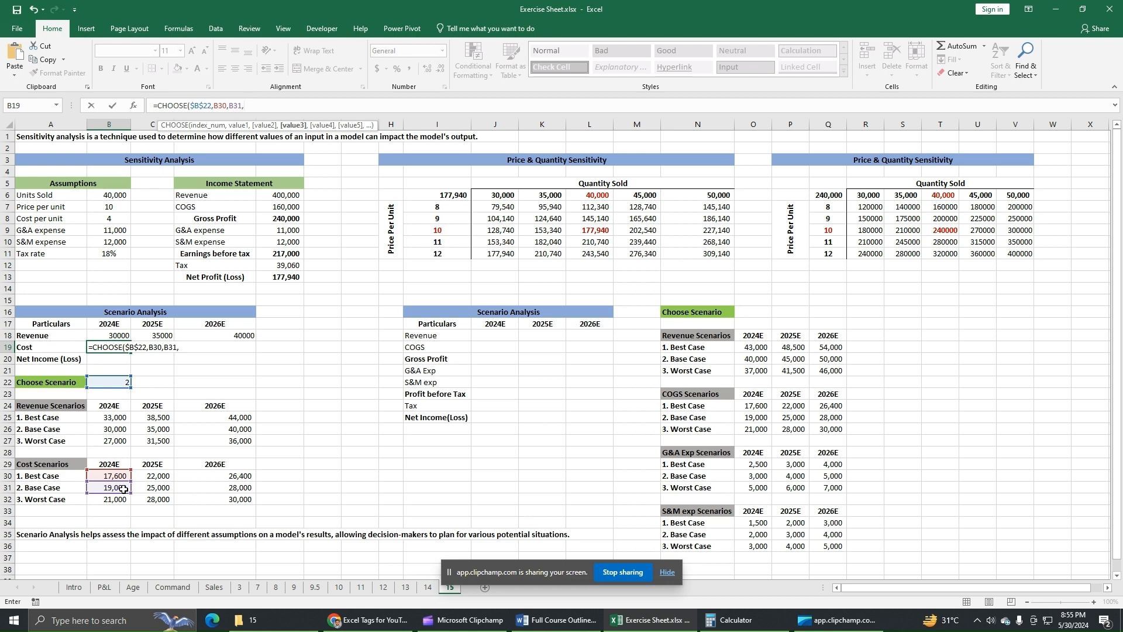
{"action": "left_click", "coordinate": [120, 500]}
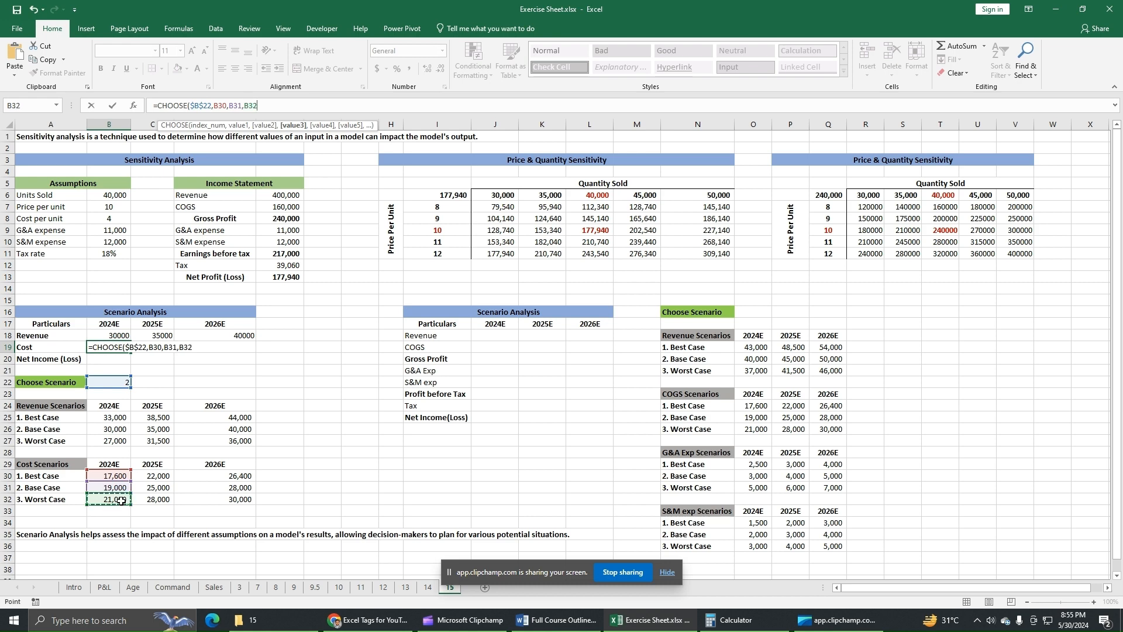
{"action": "type", "text": ")"}
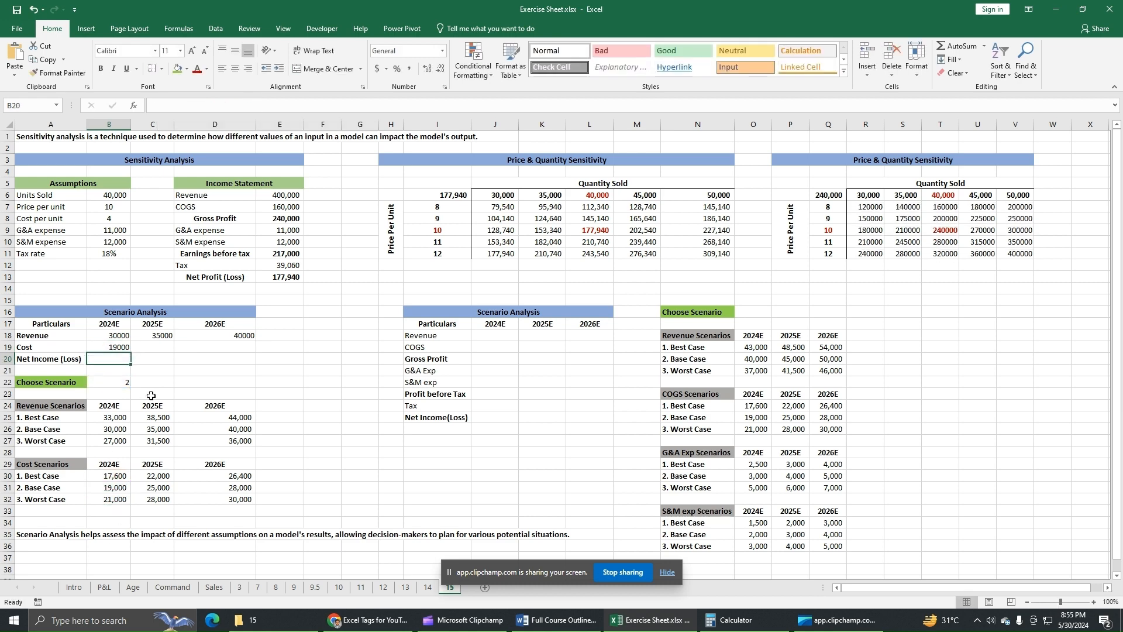
{"action": "key", "text": "ctrl+Return"}
{"action": "left_click_drag", "start_coordinate": [131, 353], "coordinate": [255, 351]}
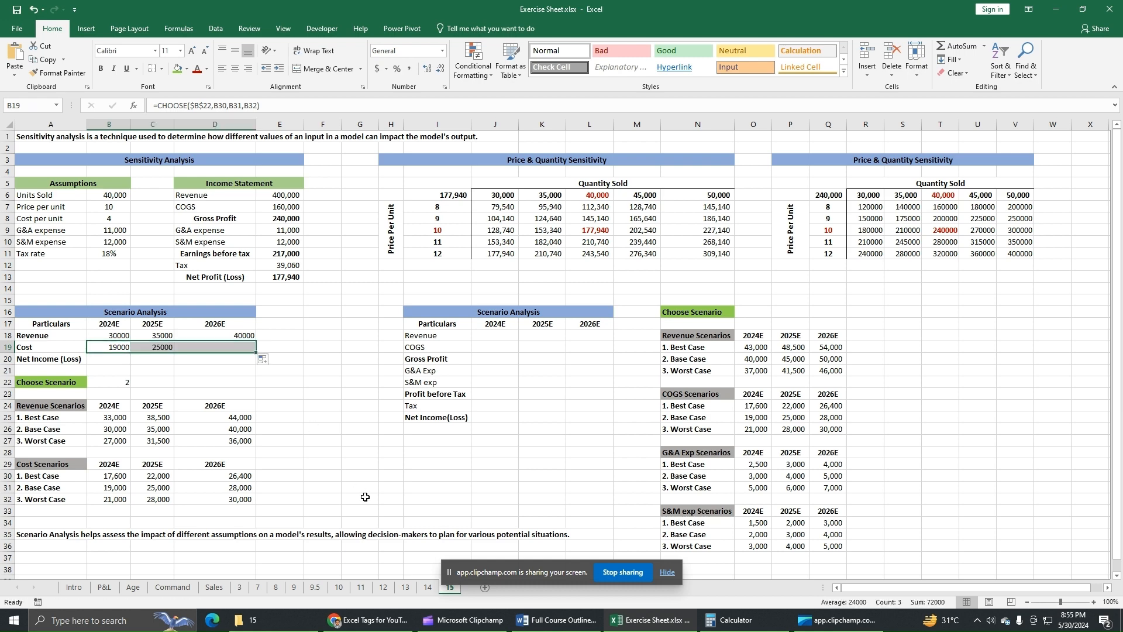
Set the scenario in B22 to 1 and compare the results with the best-case revenue and cost rows
{"action": "left_click", "coordinate": [124, 381]}
{"action": "left_click", "coordinate": [136, 384]}
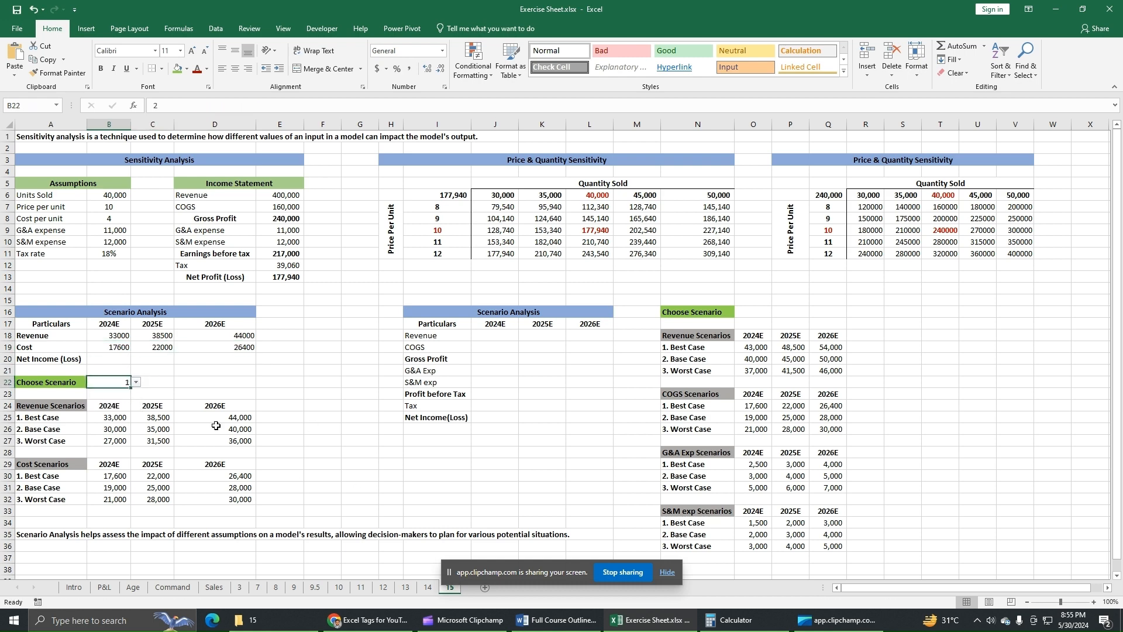
{"action": "left_click", "coordinate": [131, 392]}
{"action": "left_click_drag", "start_coordinate": [117, 421], "coordinate": [212, 420]}
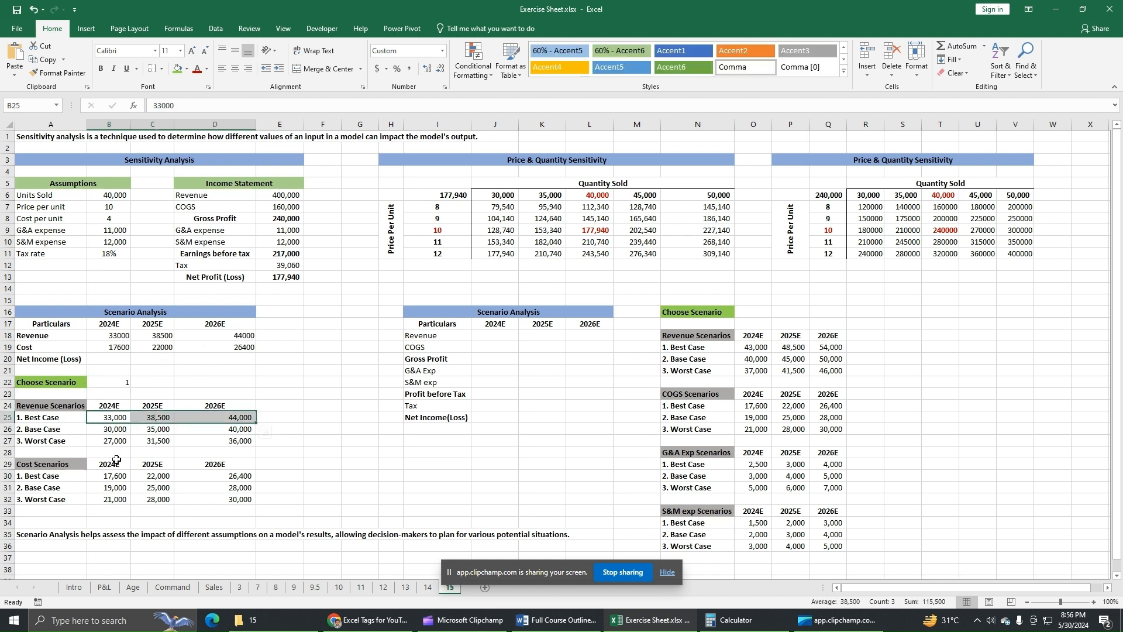
{"action": "left_click_drag", "start_coordinate": [108, 479], "coordinate": [214, 478]}
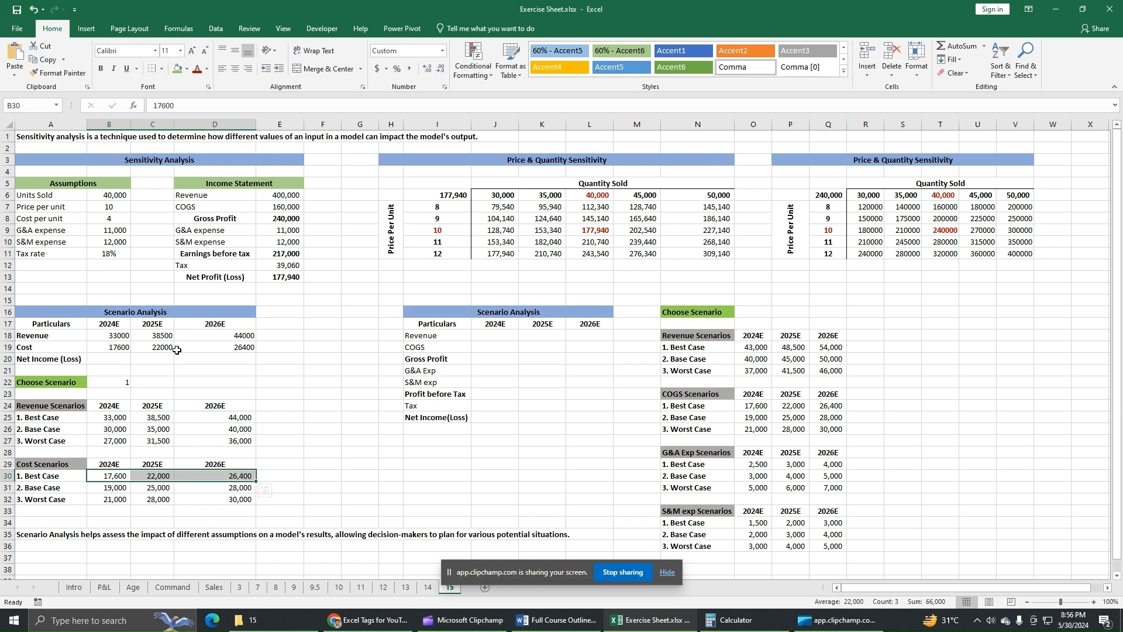
Switch the scenario in B22 to 3 to test the worst-case revenue and cost
{"action": "left_click", "coordinate": [109, 383]}
{"action": "left_click", "coordinate": [135, 382]}
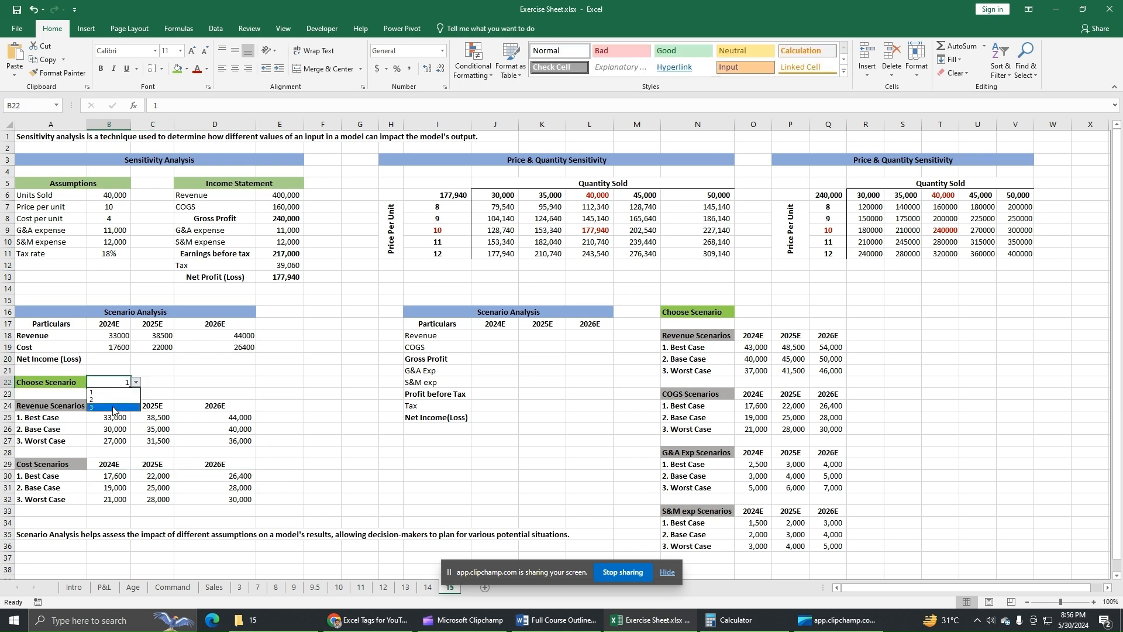
{"action": "left_click", "coordinate": [113, 407]}
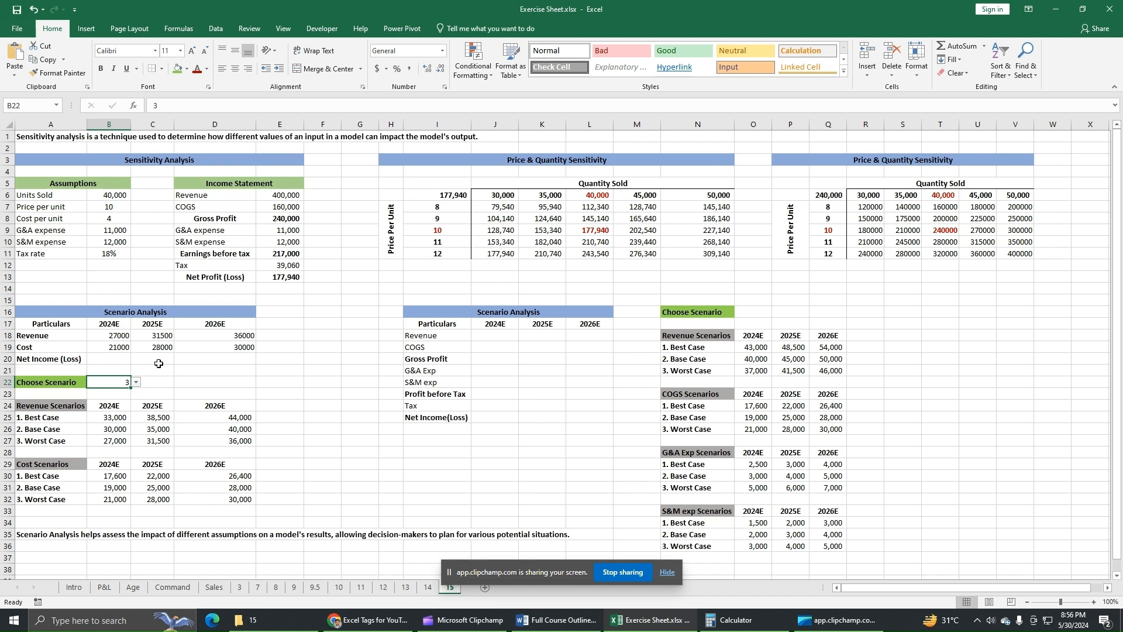
{"action": "left_click", "coordinate": [294, 426]}
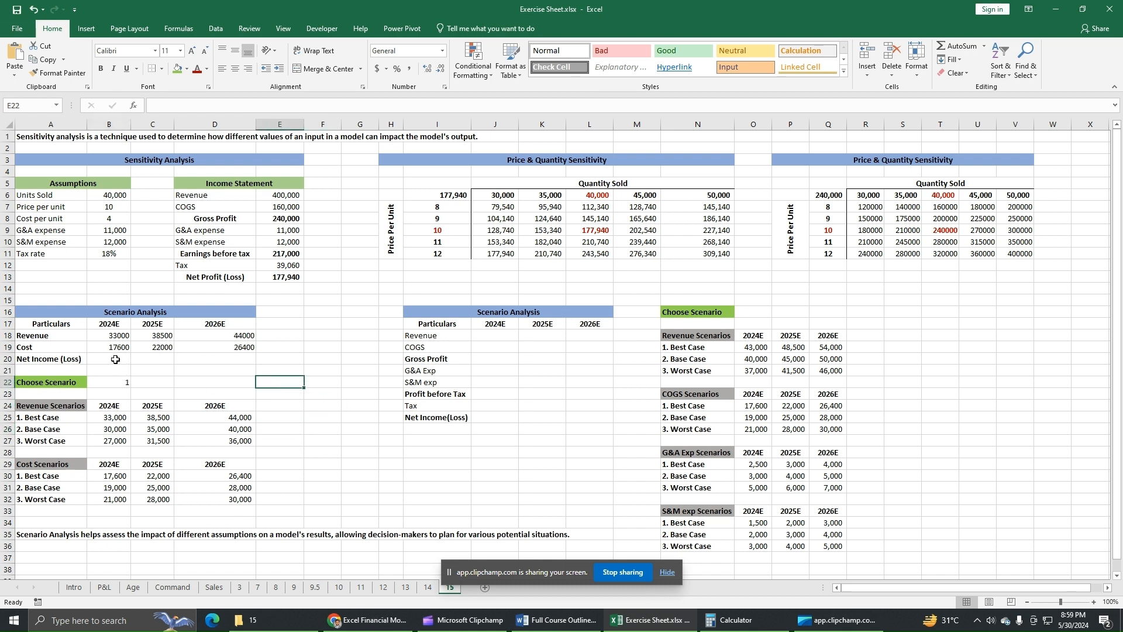
Calculate 2024E net income in B20 as =B18-B19 and copy the formula across to C20:D20
{"action": "left_click", "coordinate": [115, 359]}
{"action": "type", "text": "="}
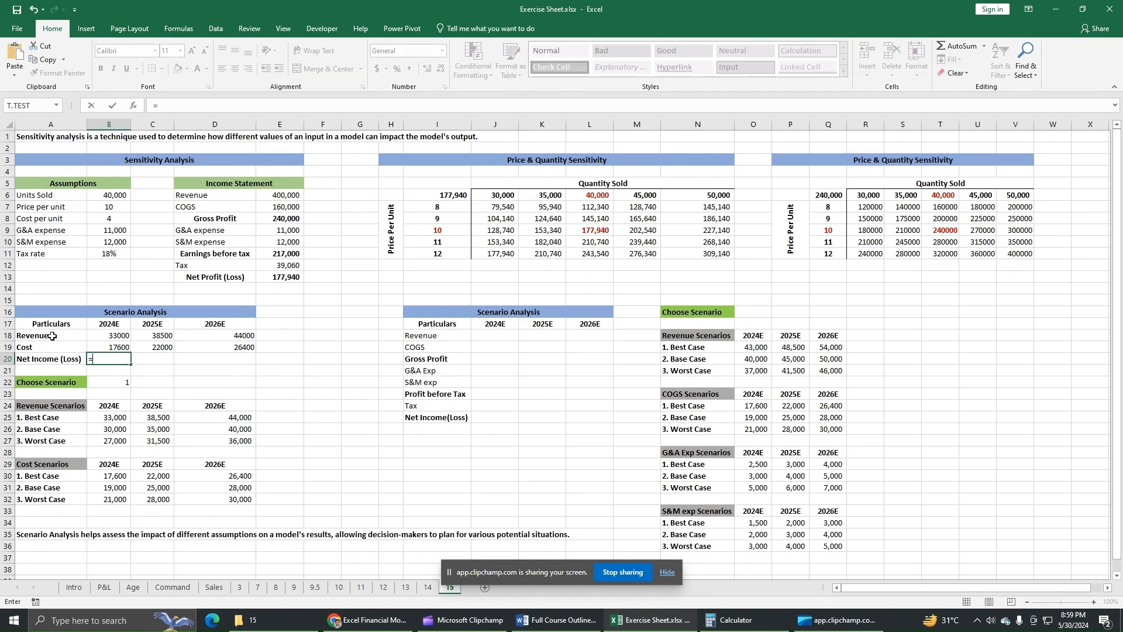
{"action": "left_click", "coordinate": [108, 336]}
{"action": "type", "text": "-"}
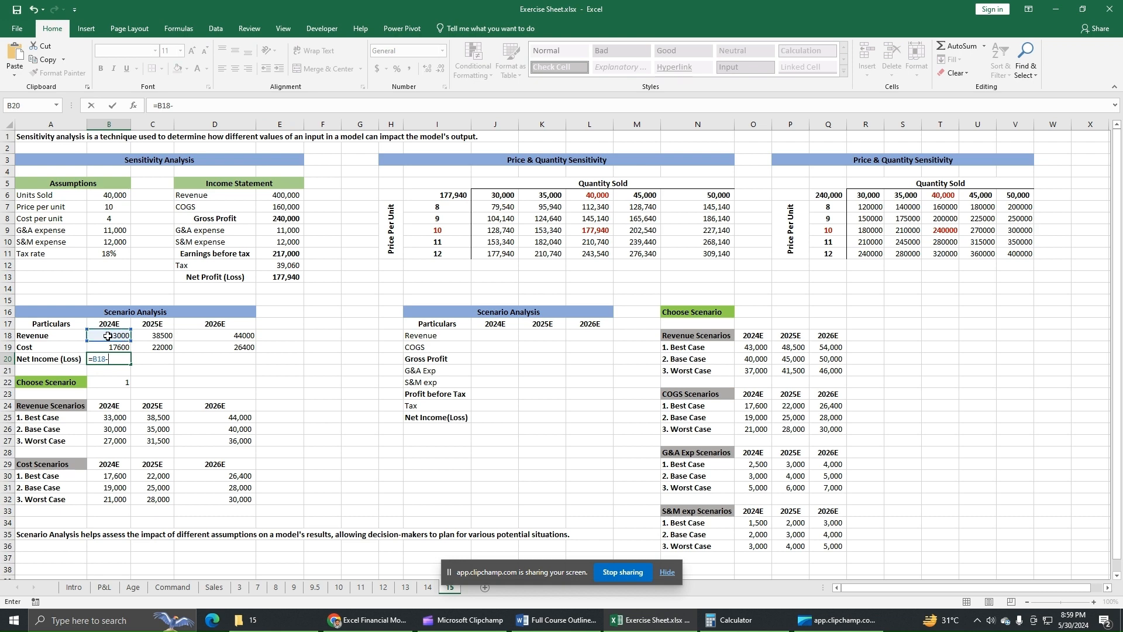
{"action": "left_click", "coordinate": [117, 347]}
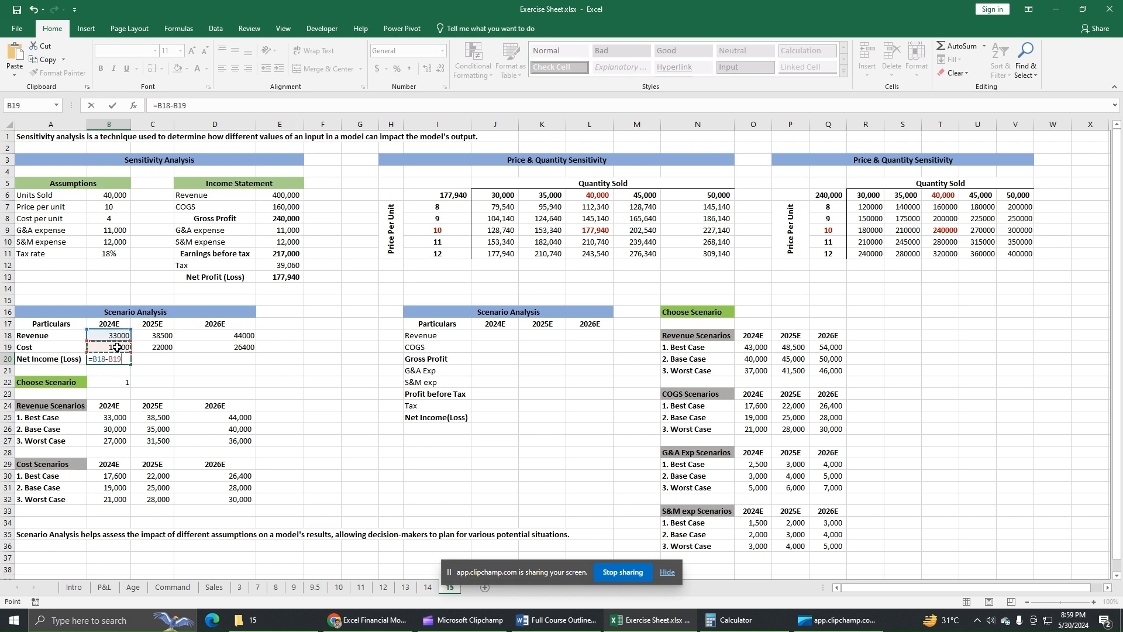
{"action": "key", "text": "Return"}
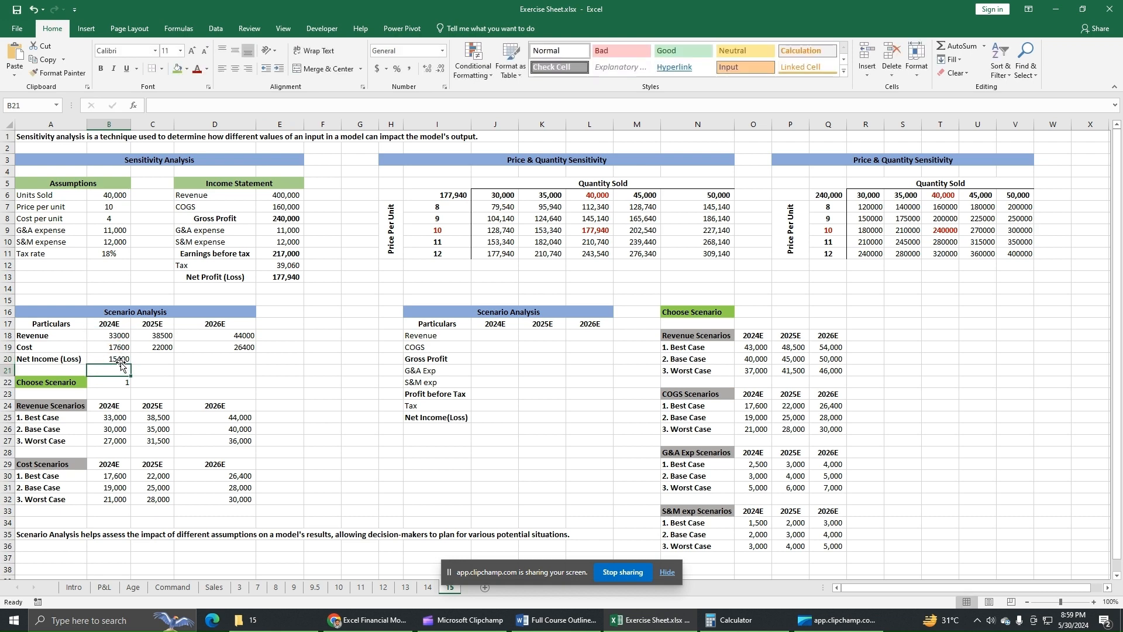
{"action": "key", "text": "Up"}
{"action": "left_click_drag", "start_coordinate": [130, 364], "coordinate": [253, 362]}
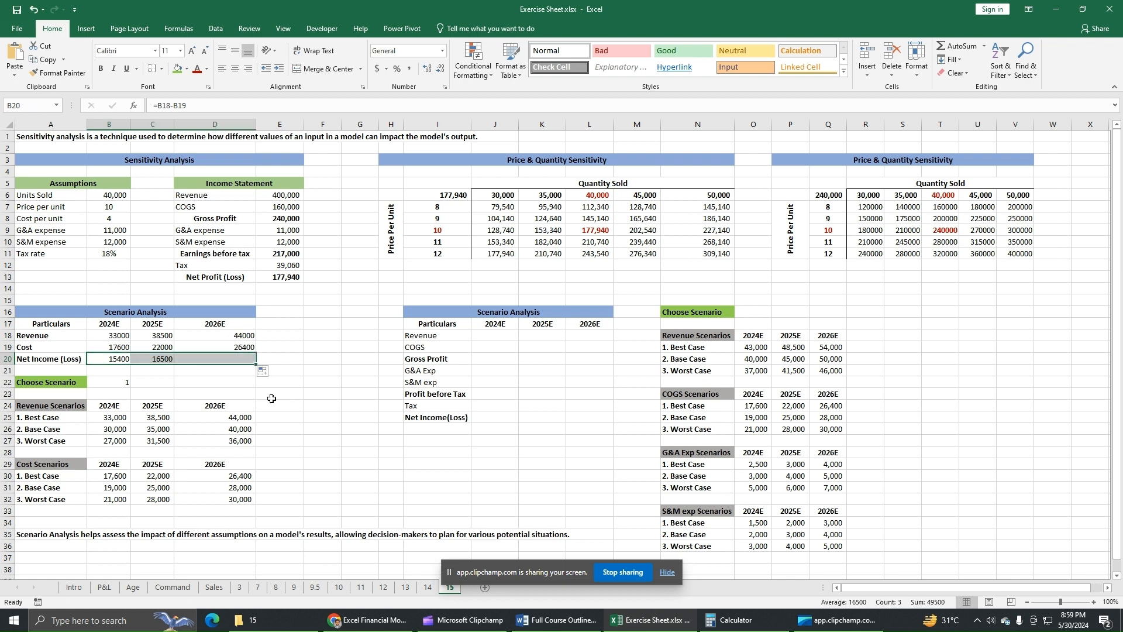
Test the net income row by setting the scenario in B22 to 2 and then to 3
{"action": "left_click", "coordinate": [127, 385]}
{"action": "left_click", "coordinate": [136, 385]}
{"action": "left_click", "coordinate": [127, 399]}
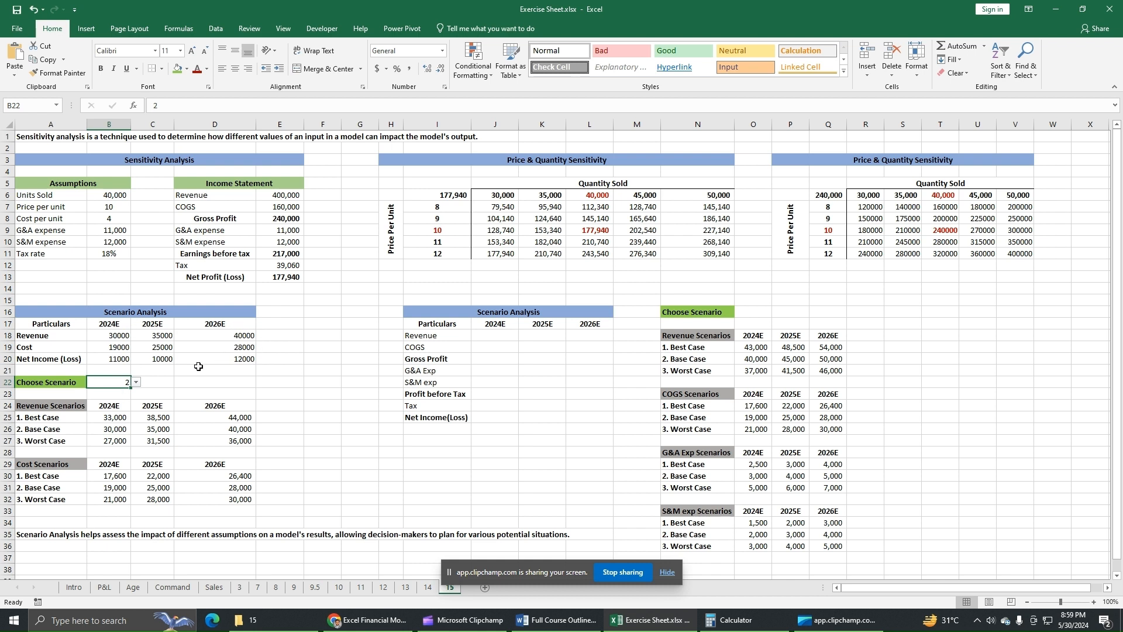
{"action": "left_click", "coordinate": [138, 384]}
{"action": "left_click", "coordinate": [124, 409]}
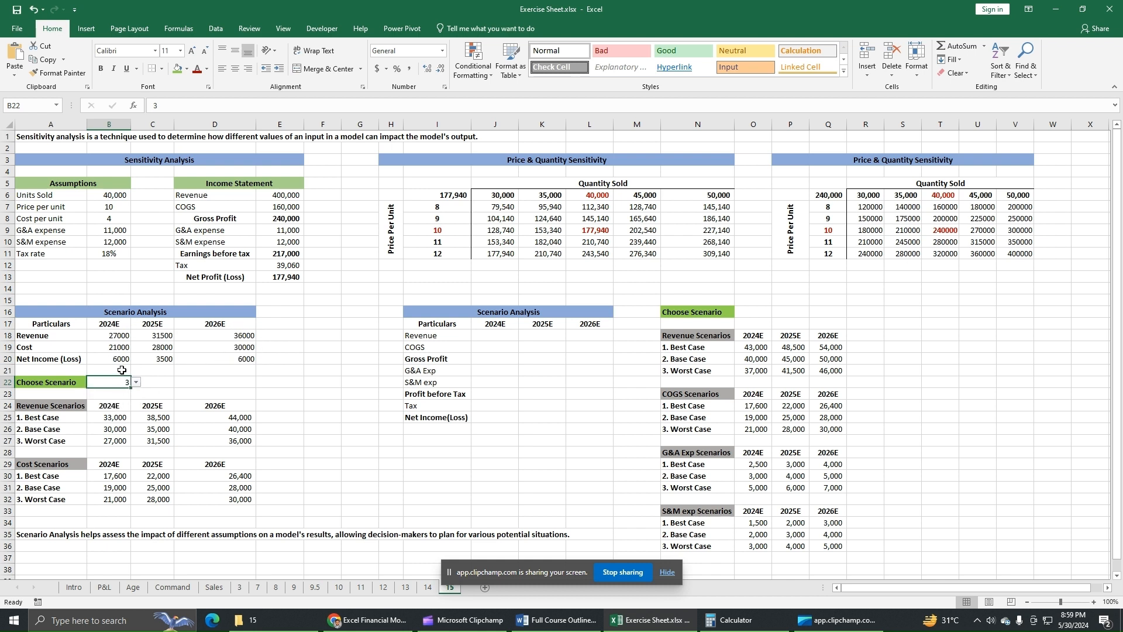
{"action": "left_click", "coordinate": [310, 403]}
Compare the simple scenario table with the second Scenario Analysis table and examine its revenue, COGS, expense and tax lines
{"action": "left_click_drag", "start_coordinate": [54, 313], "coordinate": [228, 520]}
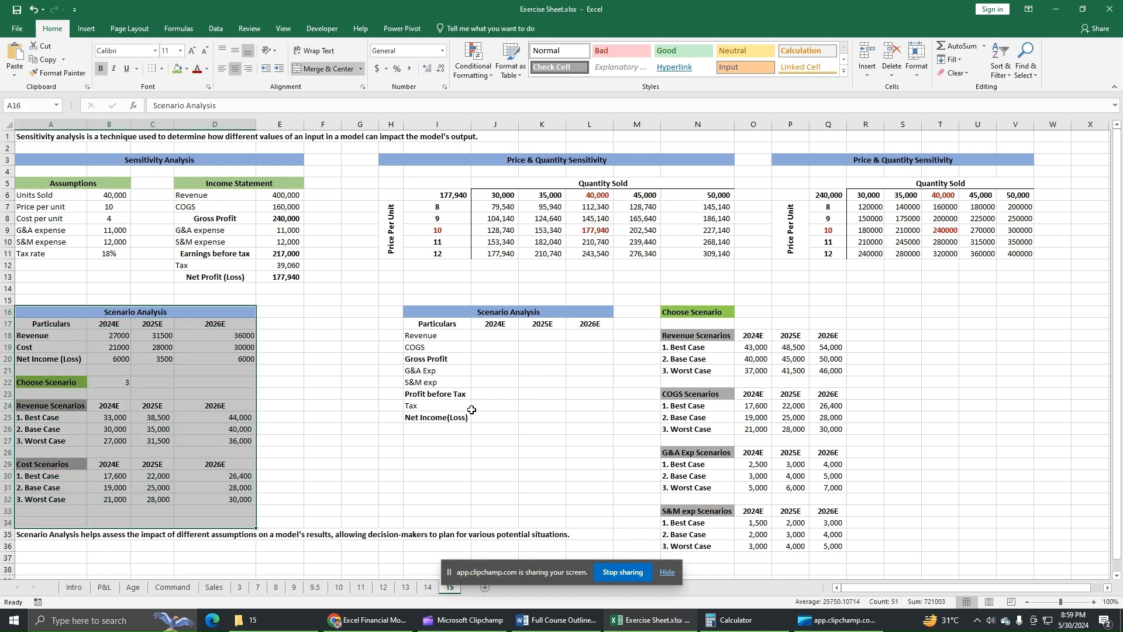
{"action": "left_click_drag", "start_coordinate": [456, 307], "coordinate": [550, 320]}
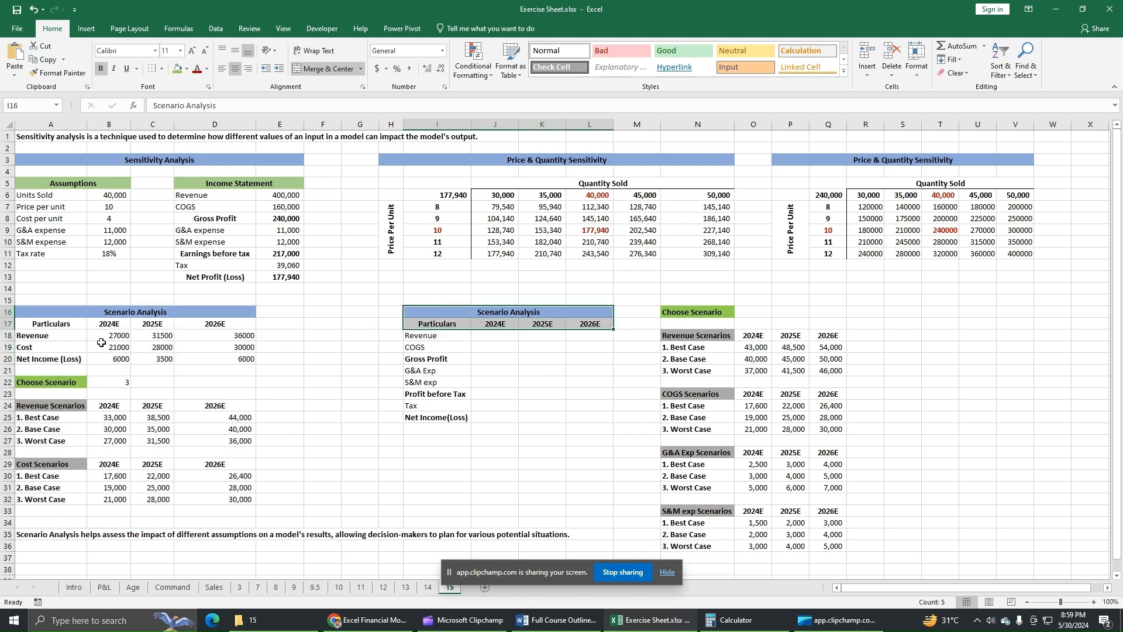
{"action": "left_click", "coordinate": [56, 344]}
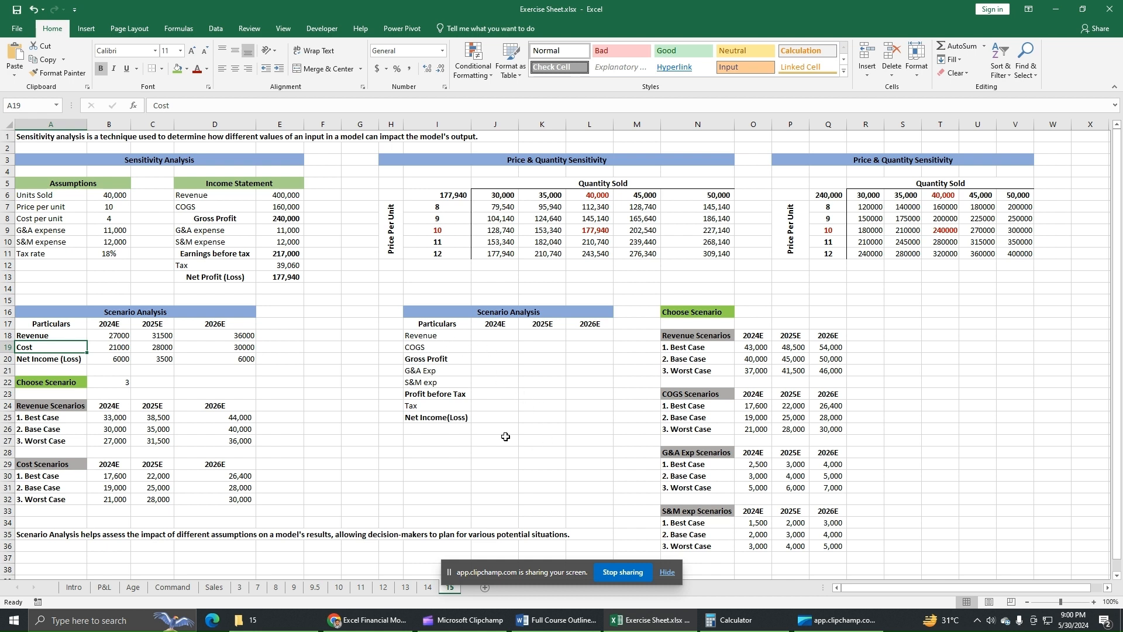
{"action": "left_click", "coordinate": [432, 335]}
{"action": "left_click", "coordinate": [430, 349]}
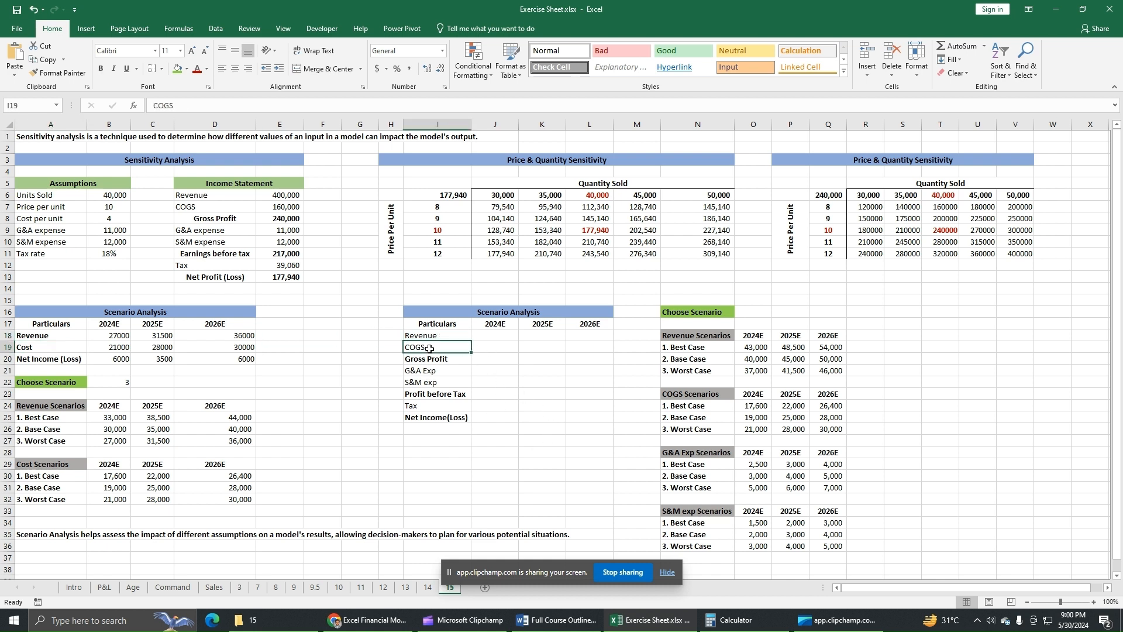
{"action": "left_click", "coordinate": [431, 370]}
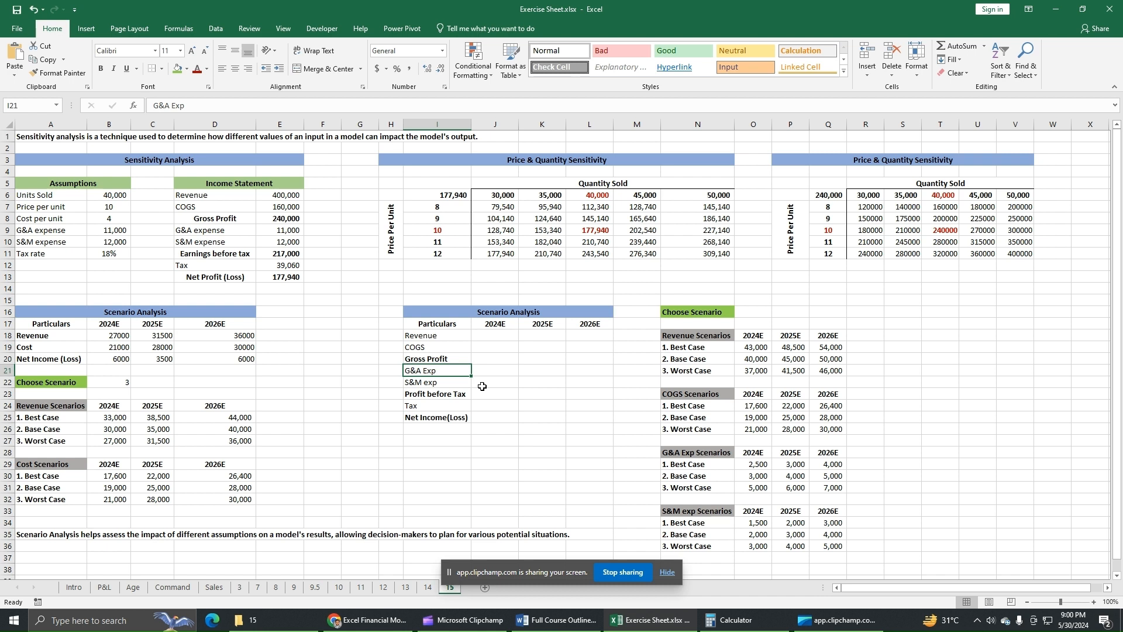
{"action": "left_click", "coordinate": [435, 383]}
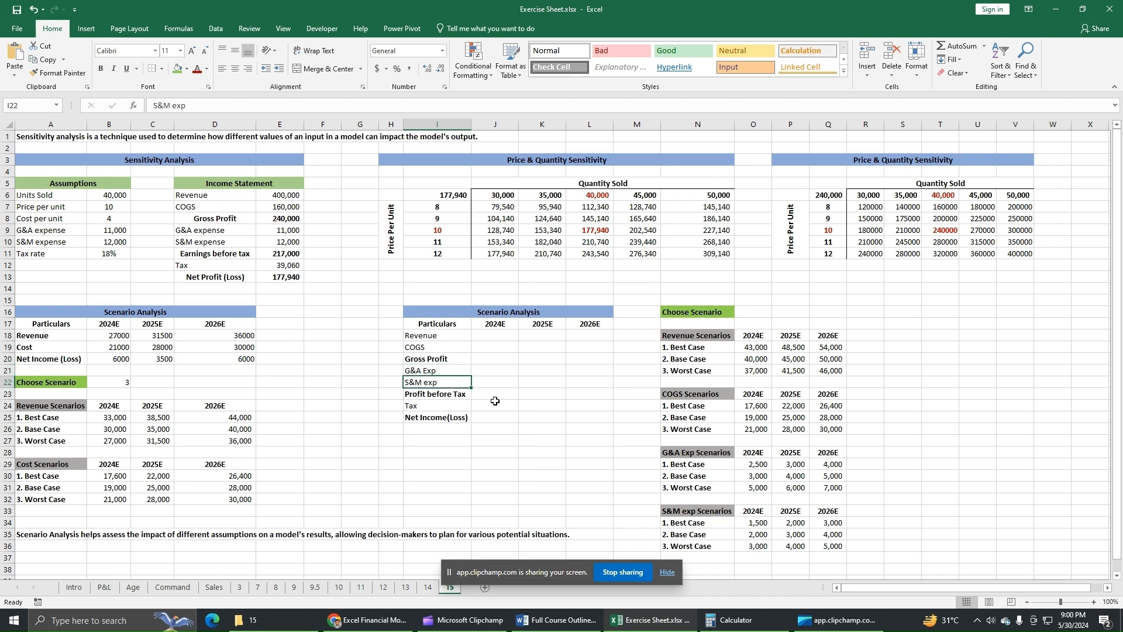
{"action": "left_click", "coordinate": [455, 406]}
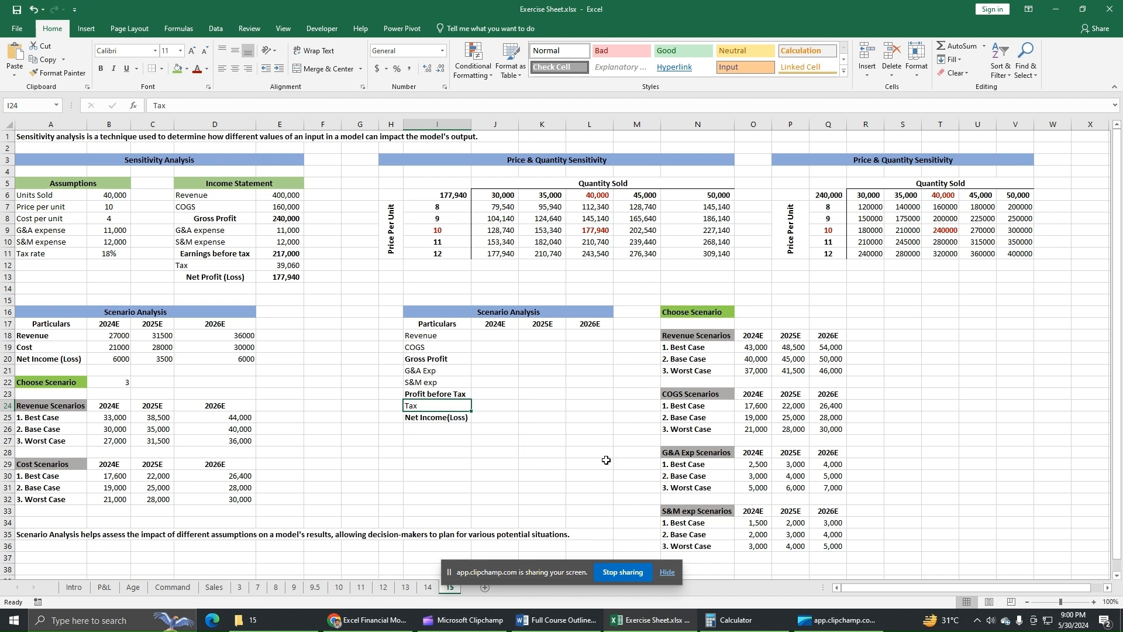
{"action": "left_click", "coordinate": [510, 342]}
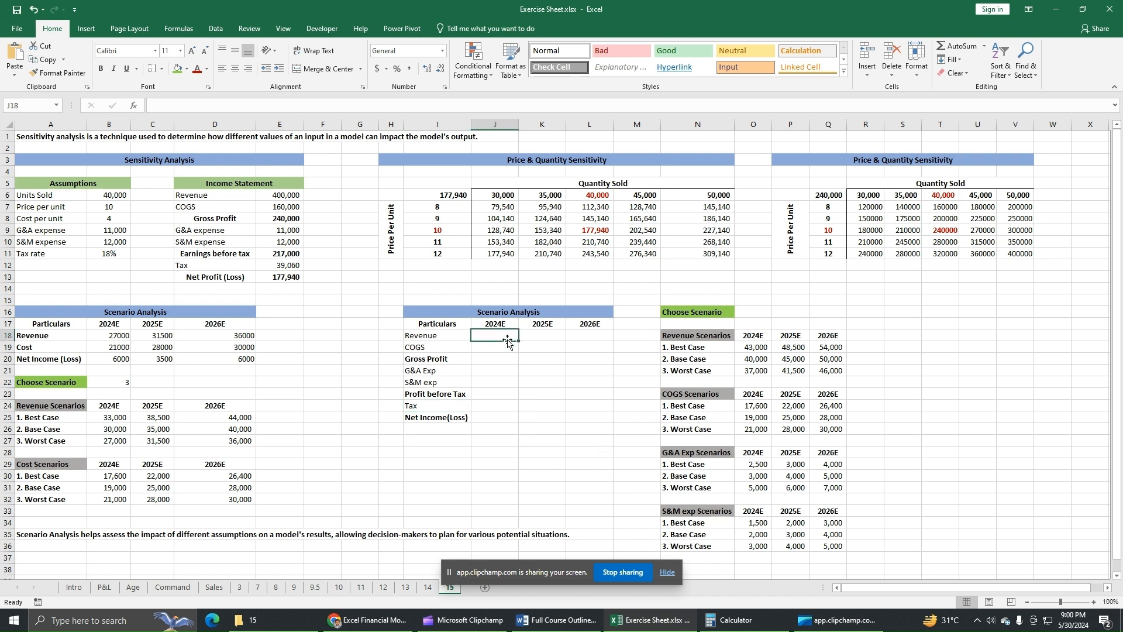
Add a data validation list with source 1,2,3 to cell O16 beside the second Choose Scenario label
{"action": "left_click", "coordinate": [758, 314]}
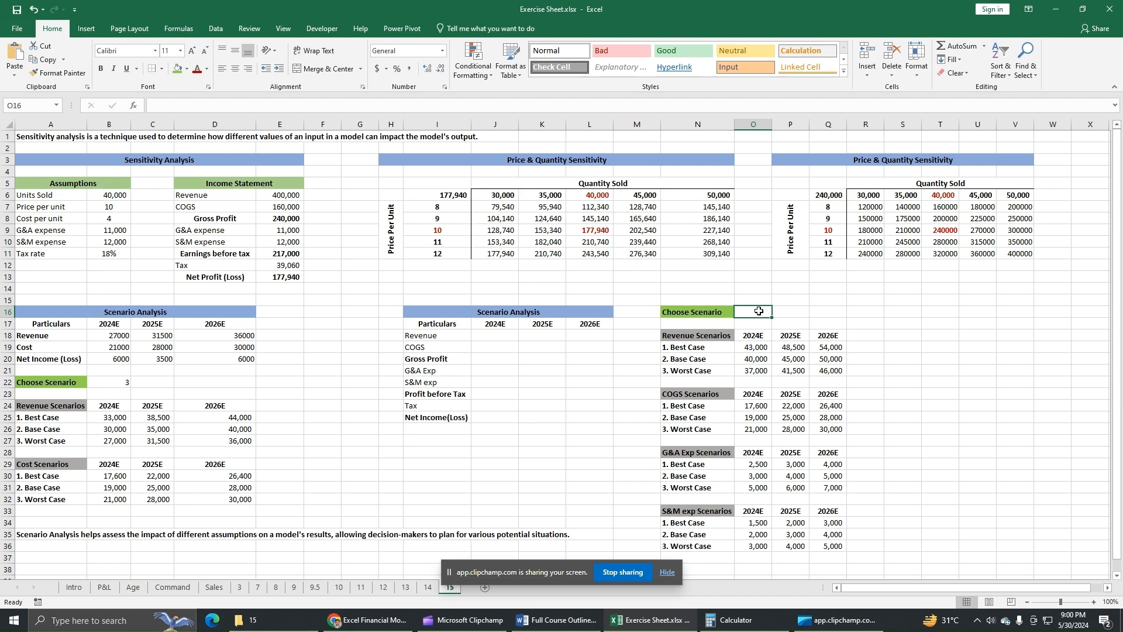
{"action": "left_click", "coordinate": [216, 29]}
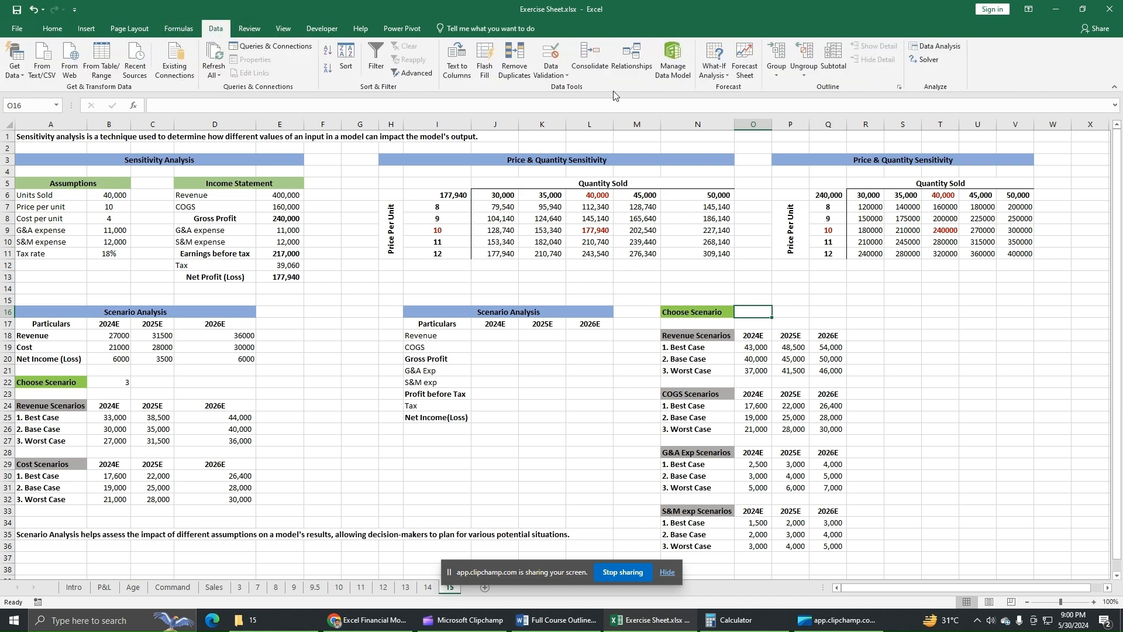
{"action": "left_click", "coordinate": [553, 75]}
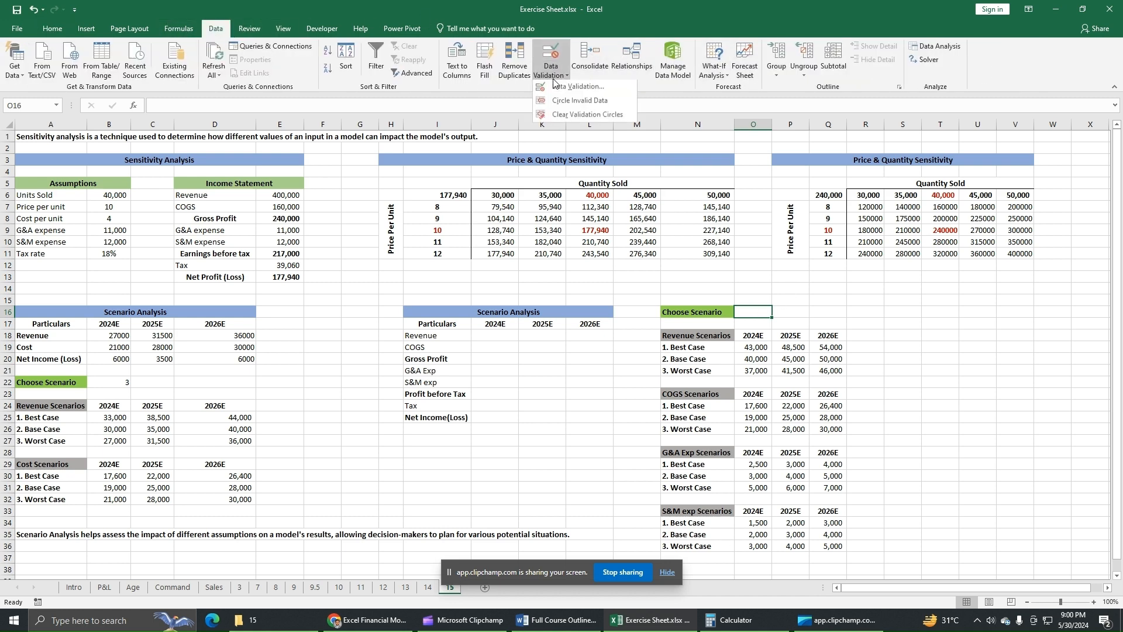
{"action": "left_click", "coordinate": [568, 88]}
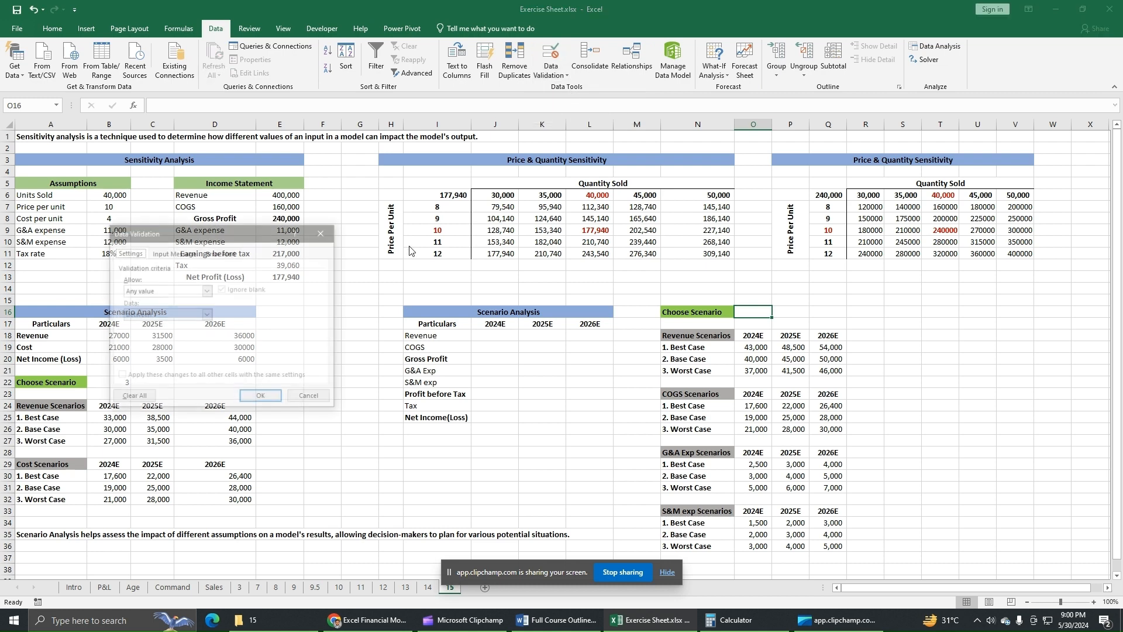
{"action": "left_click", "coordinate": [207, 291]}
{"action": "left_click", "coordinate": [130, 324]}
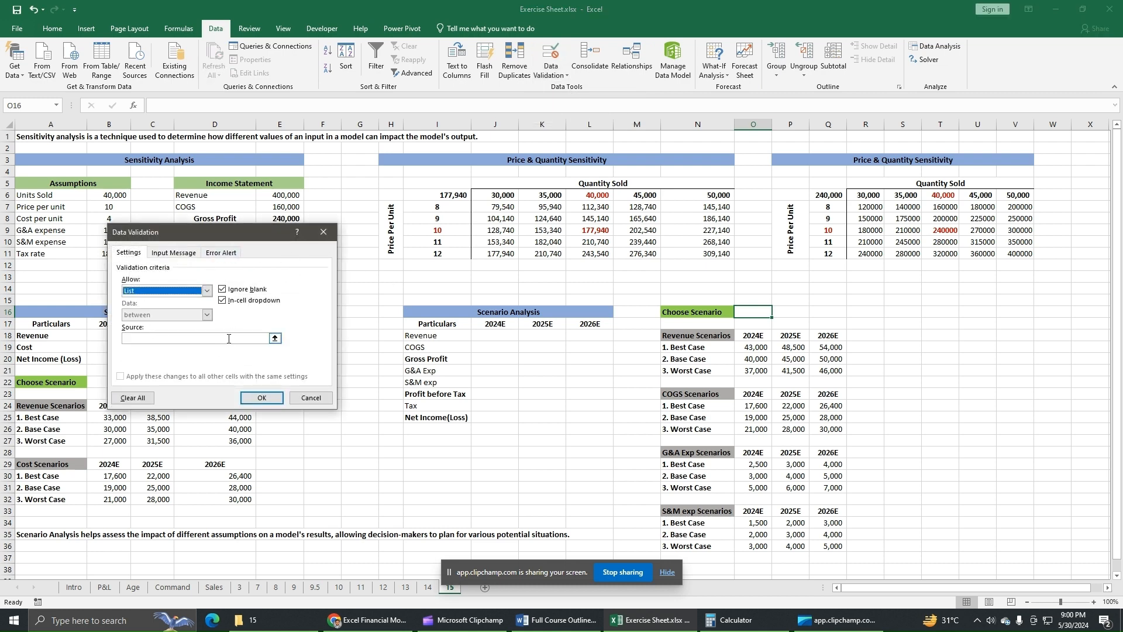
{"action": "left_click", "coordinate": [229, 339]}
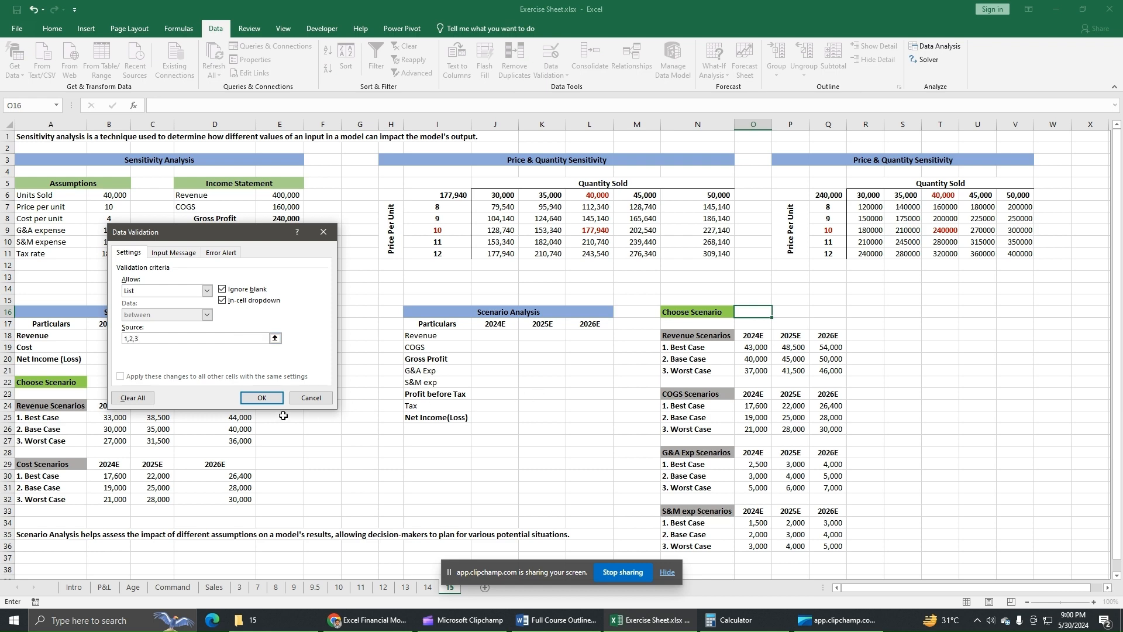
{"action": "left_click", "coordinate": [261, 398]}
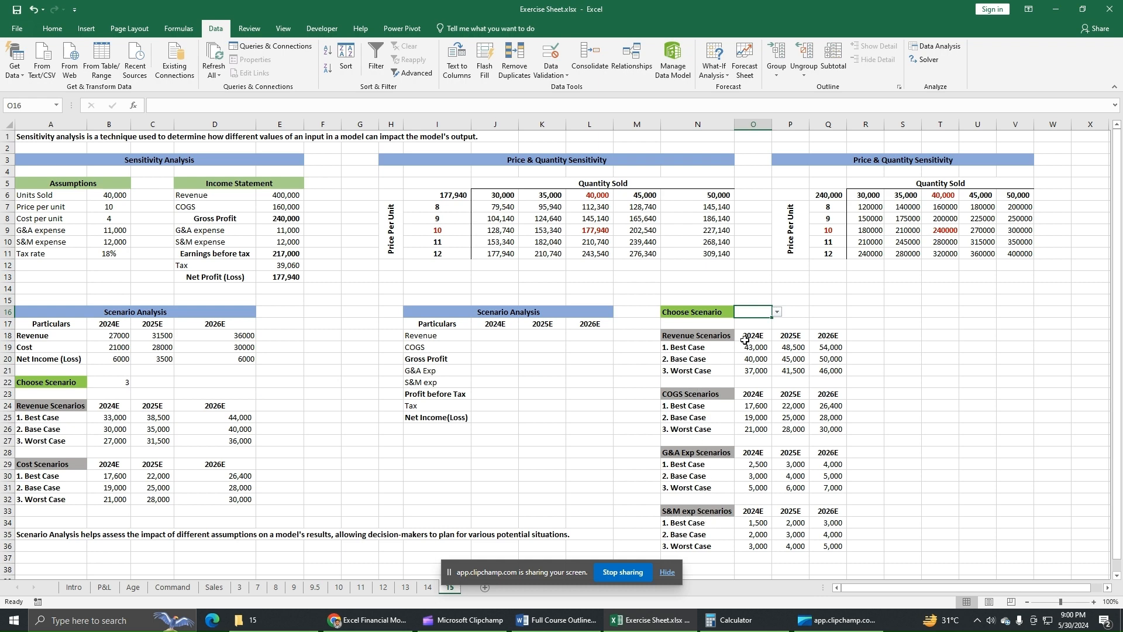
Choose scenario 1 from the new list in O16
{"action": "left_click", "coordinate": [777, 321]}
{"action": "left_click", "coordinate": [759, 312]}
{"action": "left_click", "coordinate": [778, 311]}
{"action": "left_click", "coordinate": [755, 322]}
Start a CHOOSE formula for 2024E revenue in J18 with the absolute reference $O$16 as its index
{"action": "left_click", "coordinate": [486, 338]}
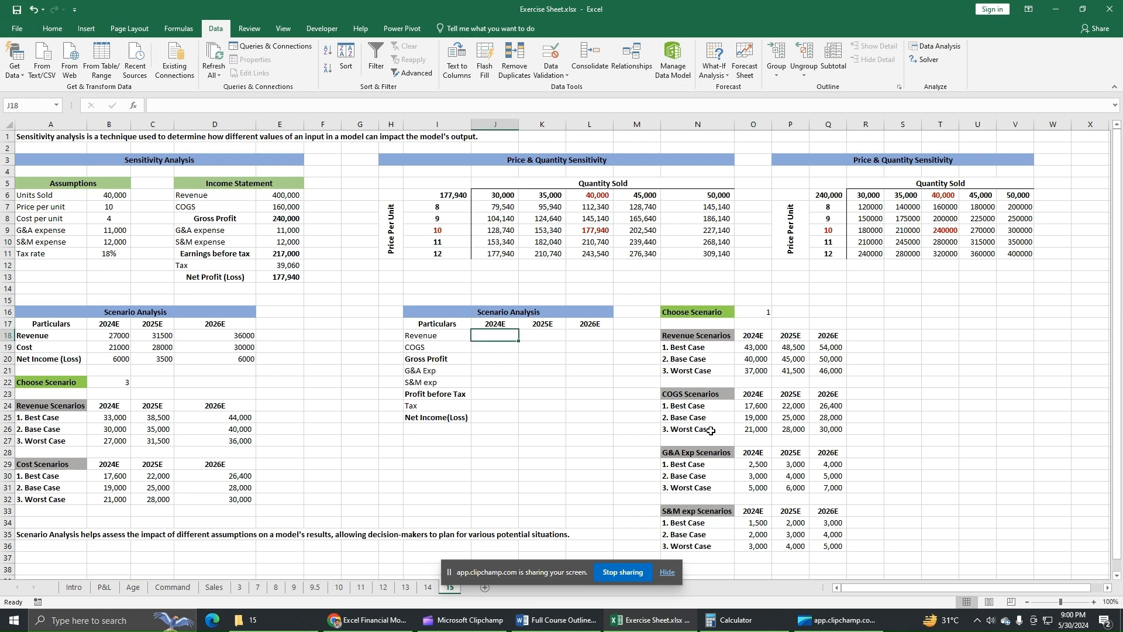
{"action": "type", "text": "=choo"}
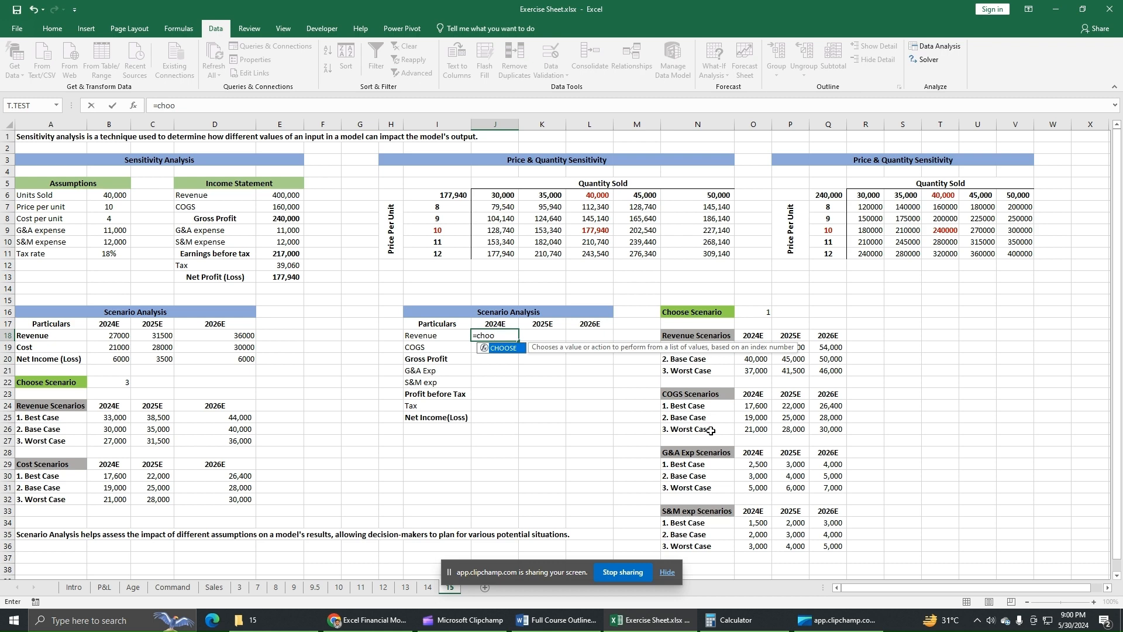
{"action": "double_click", "coordinate": [503, 348]}
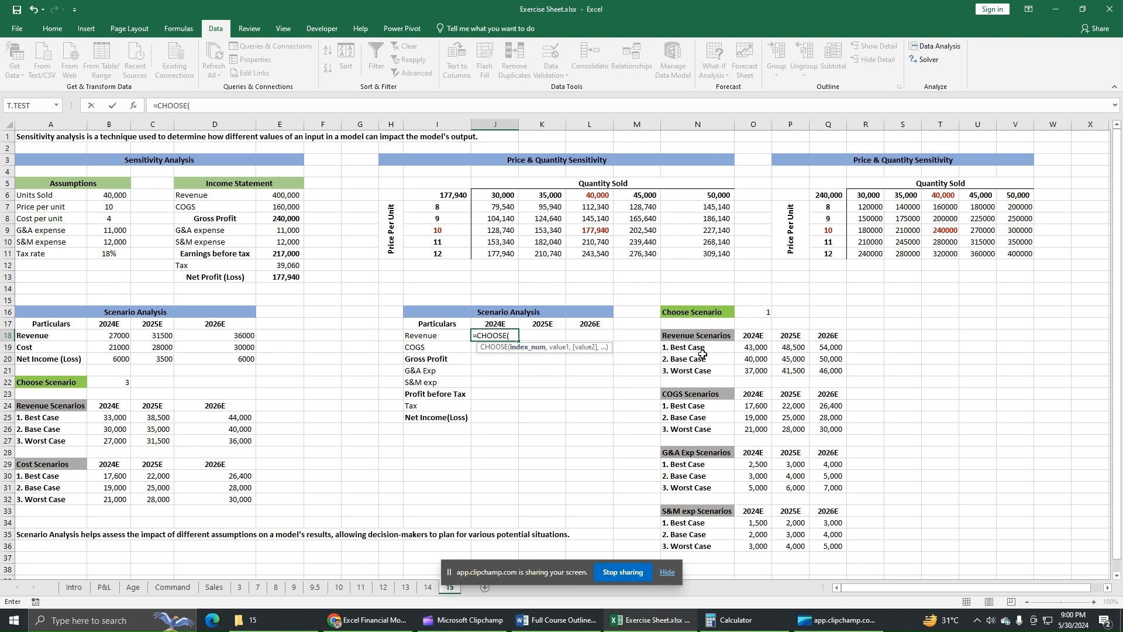
{"action": "left_click", "coordinate": [760, 314]}
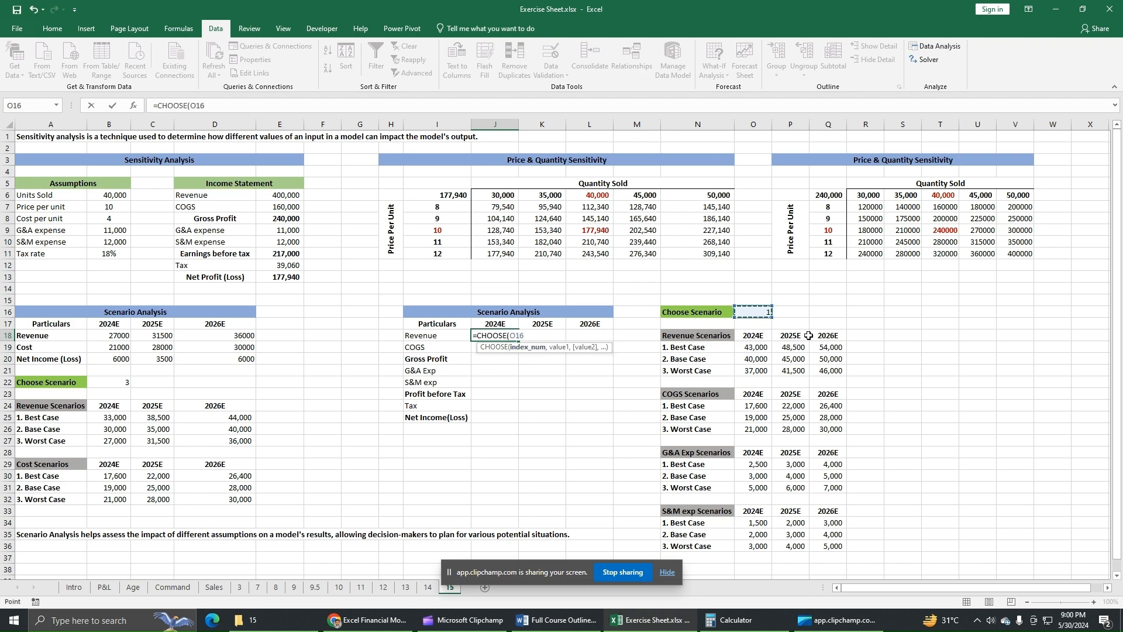
{"action": "left_click", "coordinate": [197, 106]}
{"action": "key", "text": "F4"}
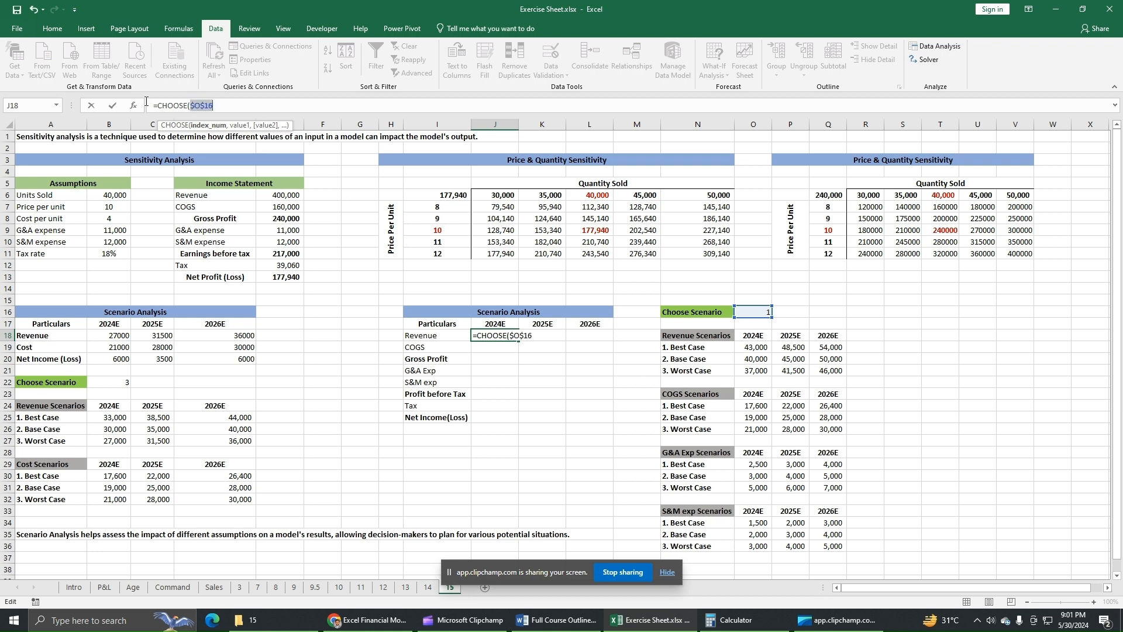
{"action": "left_click", "coordinate": [240, 109]}
{"action": "type", "text": ","}
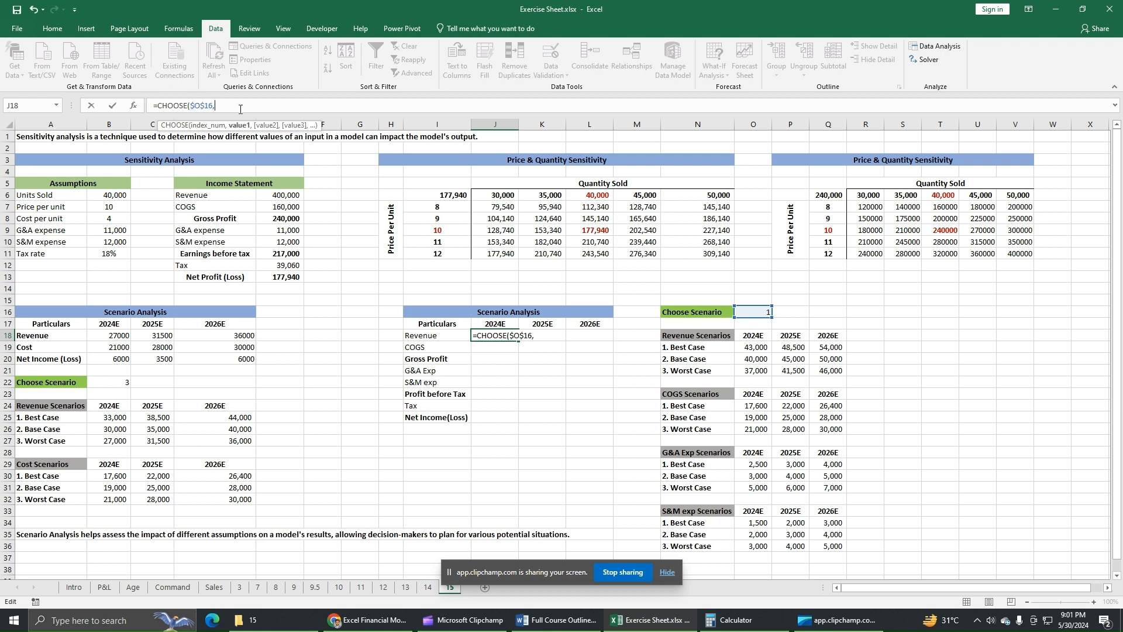
Complete the J18 formula as =CHOOSE($O$16,O19,O20,O21) and copy it across to K18:L18
{"action": "left_click", "coordinate": [762, 350]}
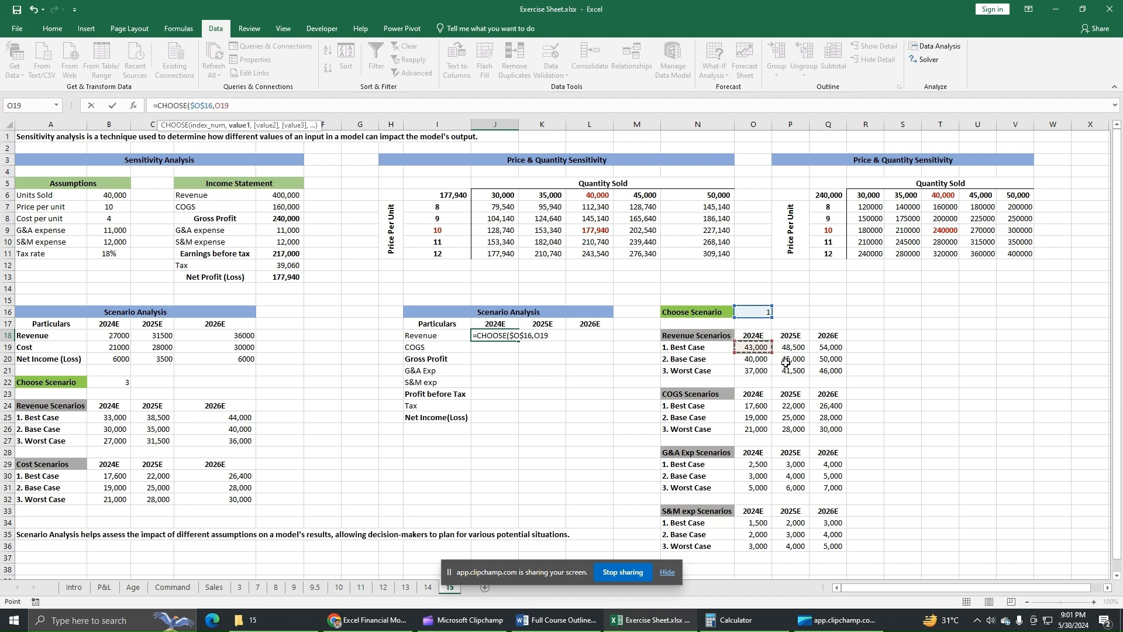
{"action": "type", "text": ","}
{"action": "left_click", "coordinate": [763, 359]}
{"action": "type", "text": ","}
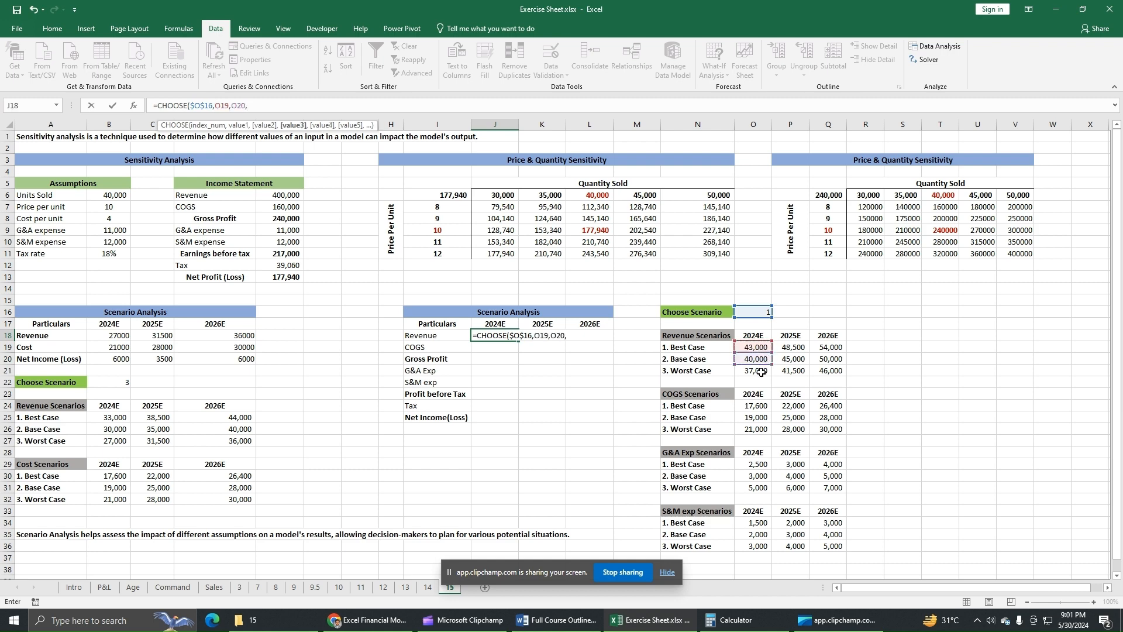
{"action": "left_click", "coordinate": [761, 371]}
{"action": "type", "text": ")"}
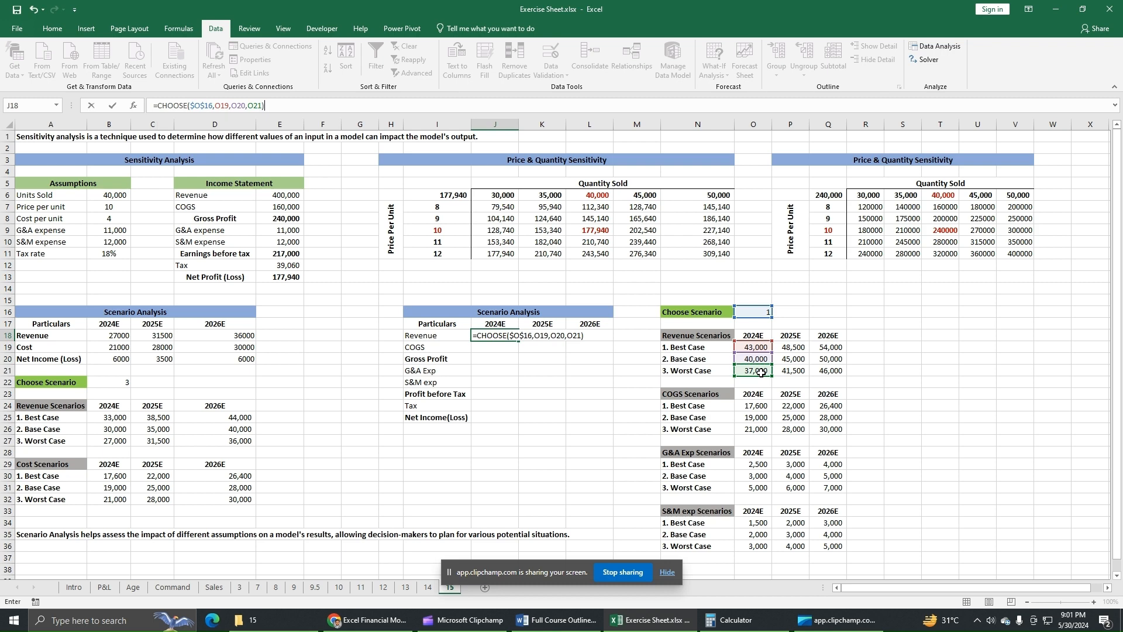
{"action": "key", "text": "Return"}
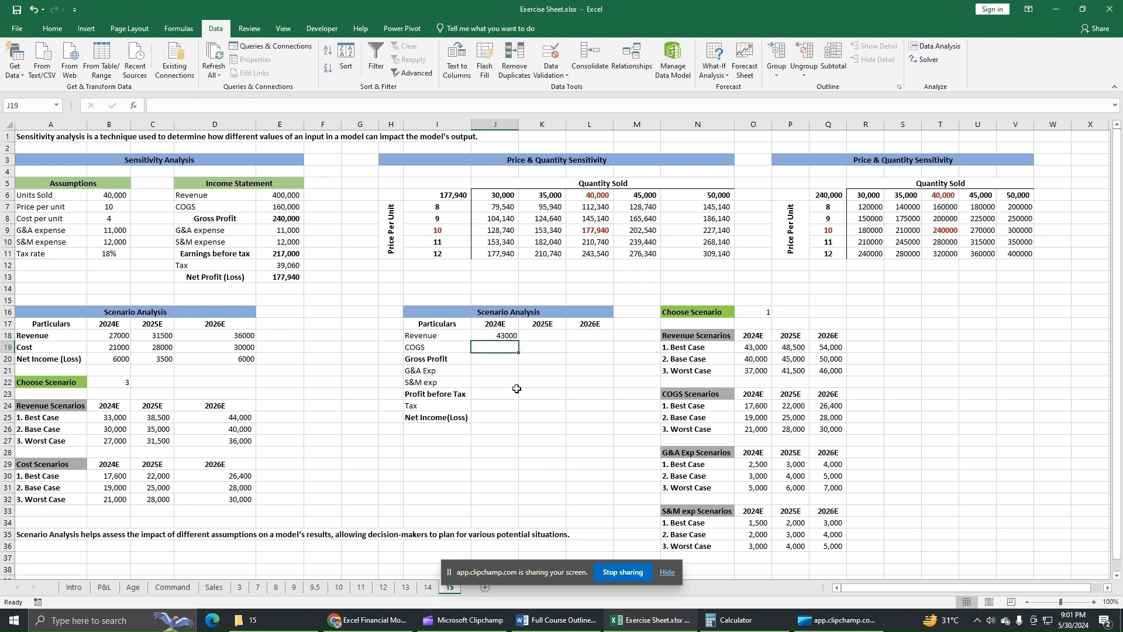
{"action": "left_click", "coordinate": [498, 334]}
{"action": "left_click_drag", "start_coordinate": [518, 342], "coordinate": [609, 342]}
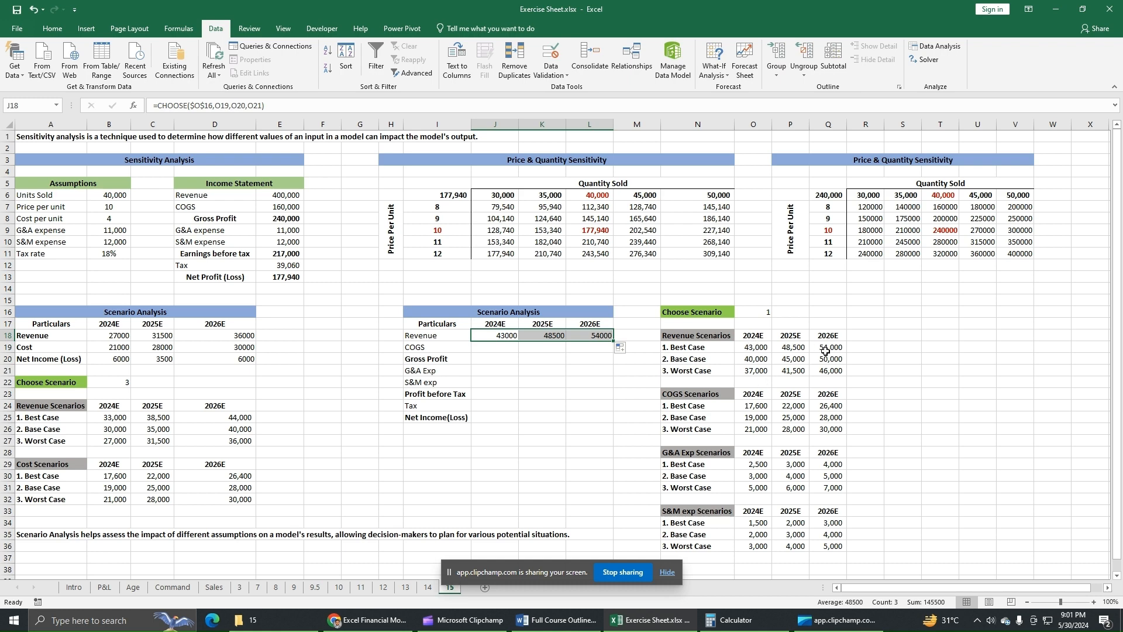
Start a CHOOSE formula for 2024E COGS in J19 with the absolute reference $O$16 as its index
{"action": "left_click", "coordinate": [488, 347]}
{"action": "type", "text": "="}
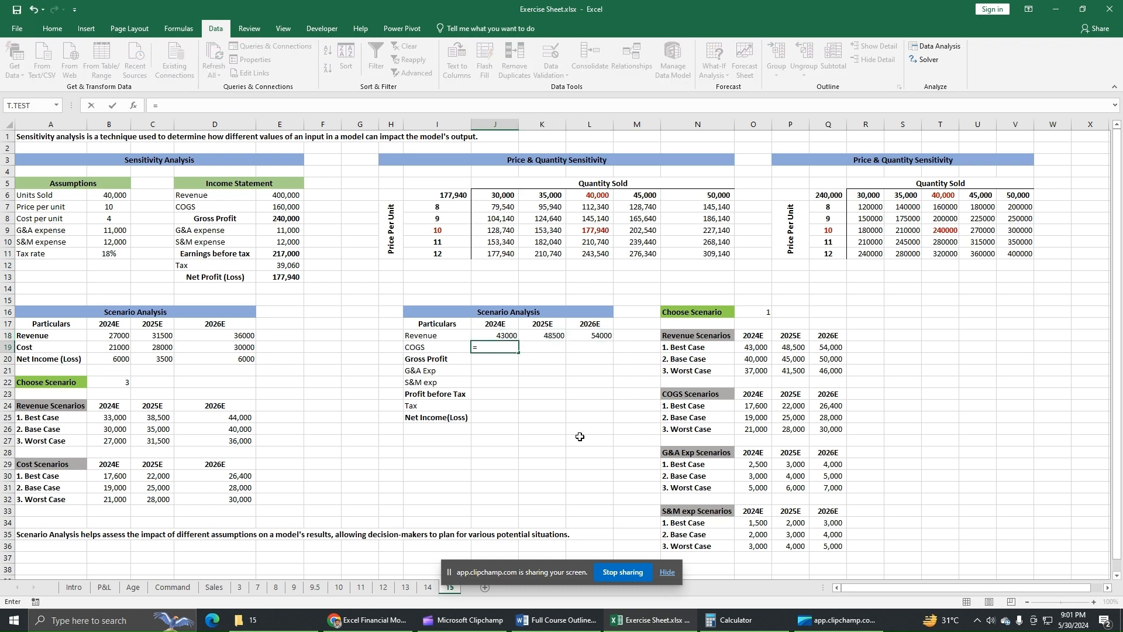
{"action": "type", "text": "choo"}
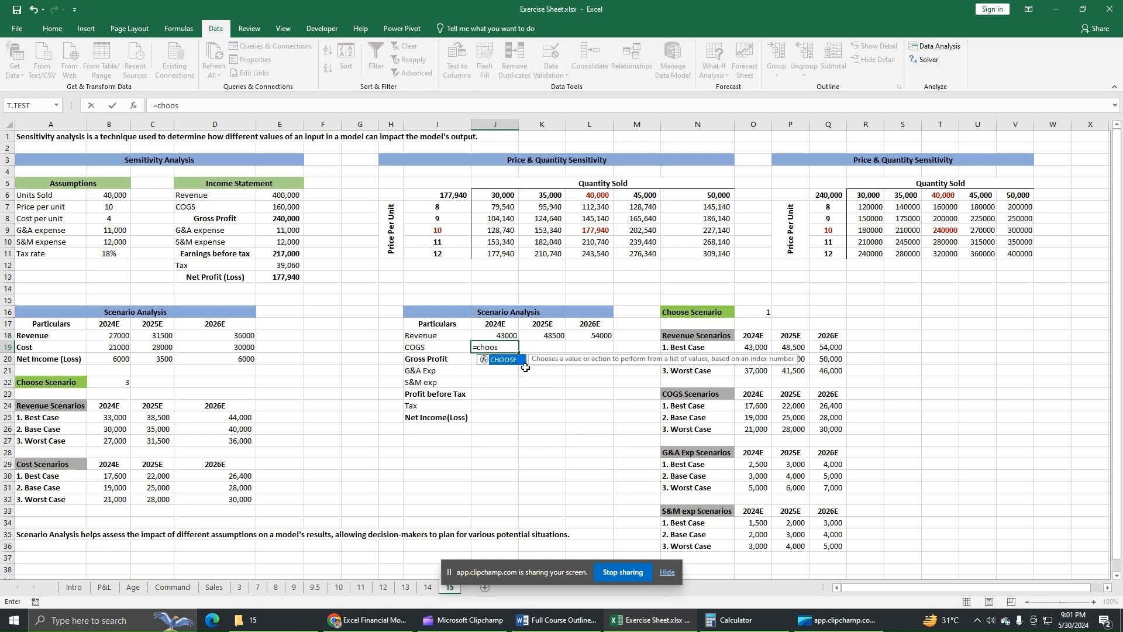
{"action": "type", "text": "s"}
{"action": "double_click", "coordinate": [503, 360]}
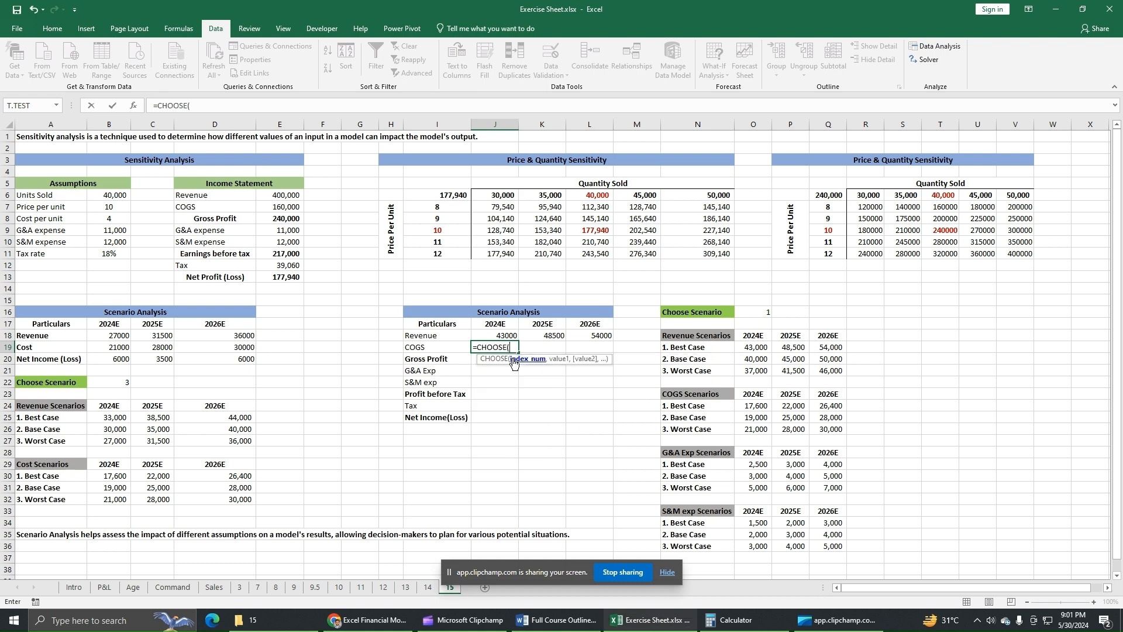
{"action": "left_click", "coordinate": [762, 314]}
{"action": "left_click", "coordinate": [198, 106]}
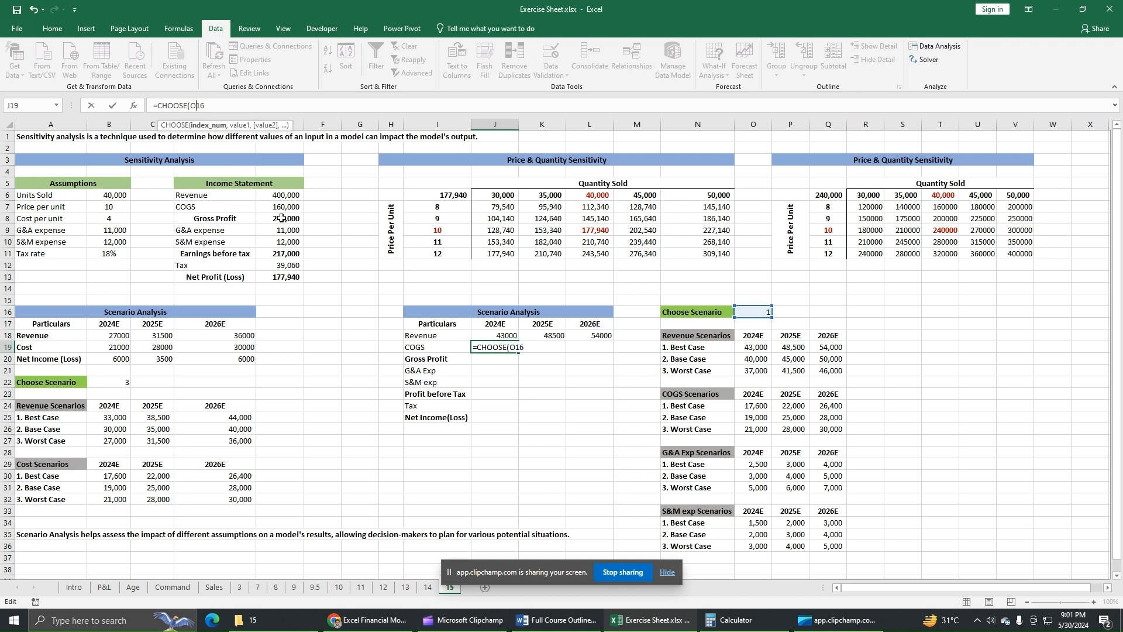
{"action": "key", "text": "F4"}
{"action": "type", "text": ","}
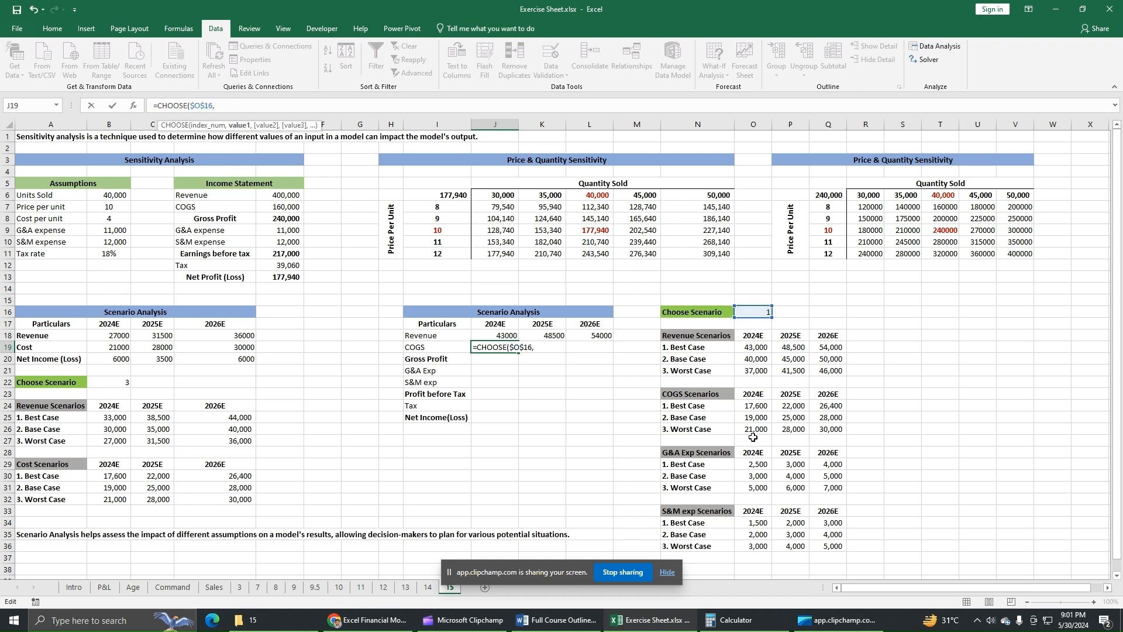
Complete the J19 formula as =CHOOSE($O$16,O24,O25,O26) and copy it across to K19:L19
{"action": "left_click", "coordinate": [753, 406]}
{"action": "type", "text": ","}
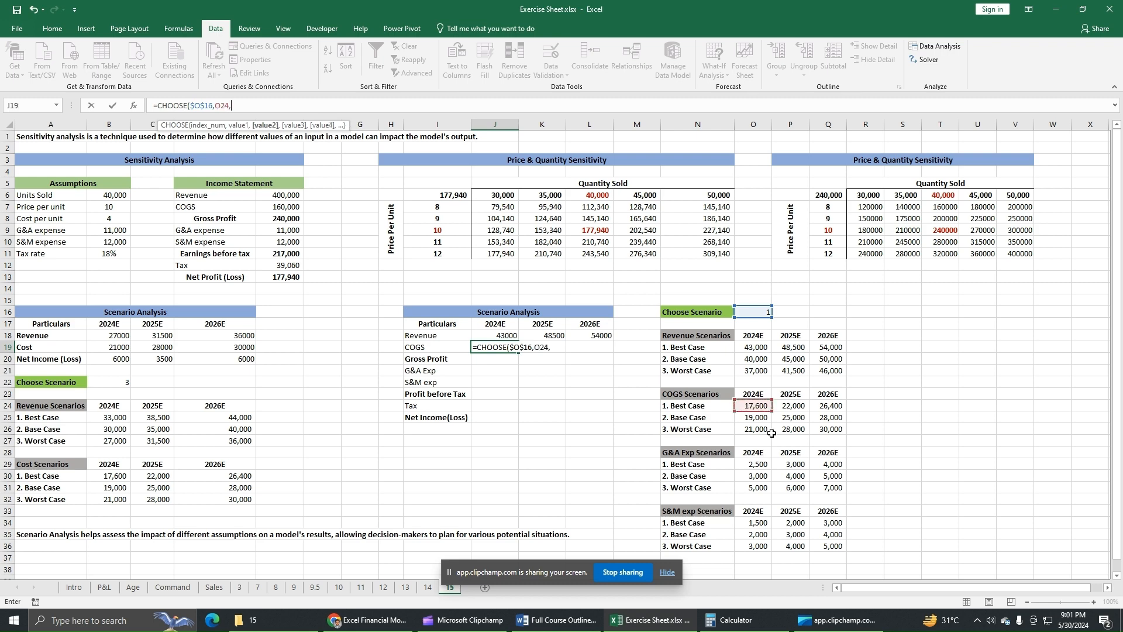
{"action": "left_click", "coordinate": [759, 417]}
{"action": "type", "text": ","}
{"action": "left_click", "coordinate": [759, 430]}
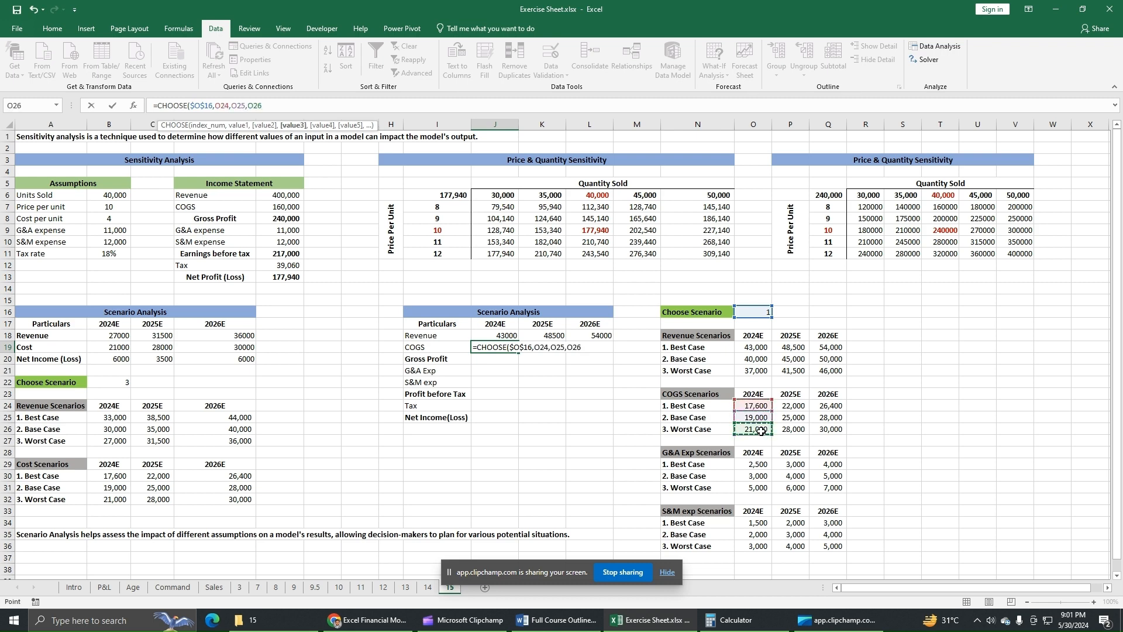
{"action": "type", "text": ")"}
{"action": "key", "text": "Return"}
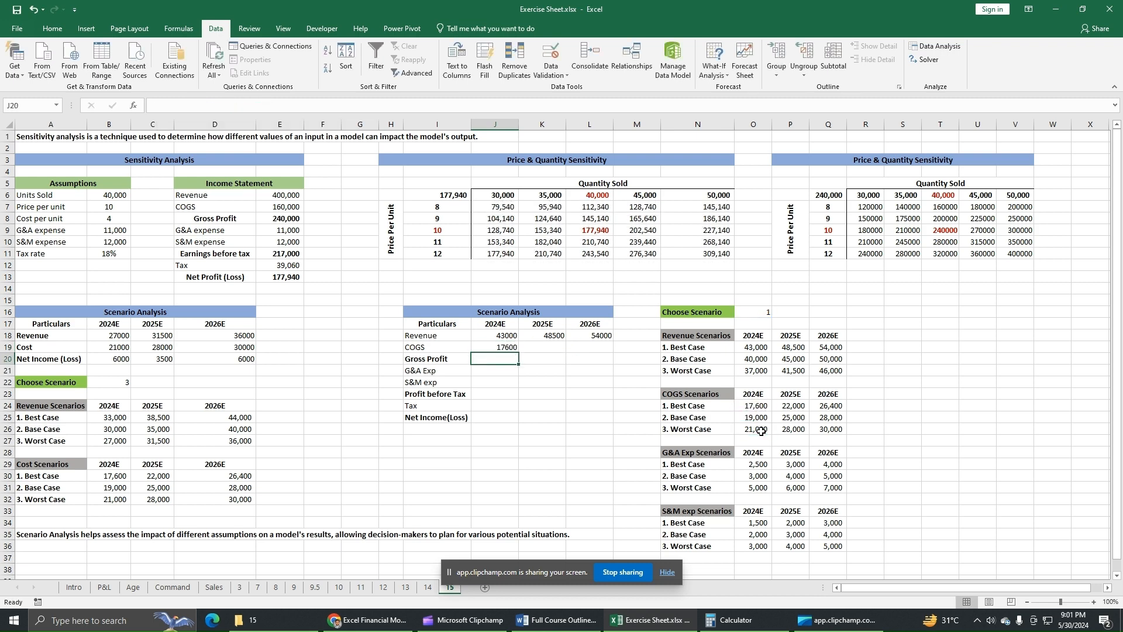
{"action": "left_click", "coordinate": [503, 347]}
{"action": "left_click_drag", "start_coordinate": [518, 353], "coordinate": [596, 351]}
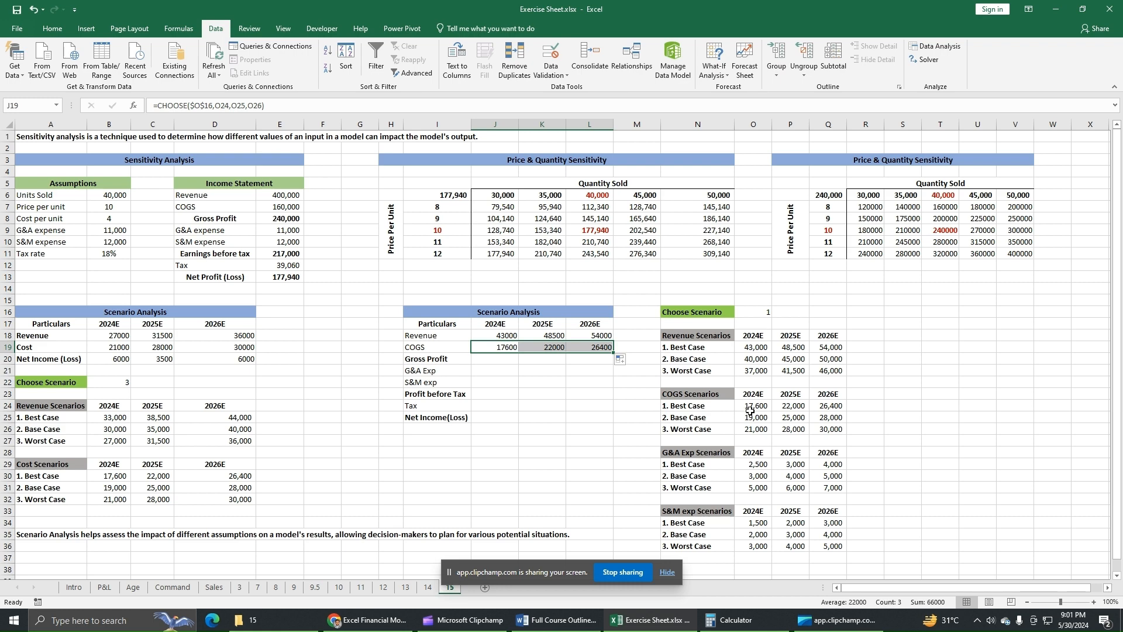
Calculate 2024E gross profit in J20 as =J18-J19 and copy the formula across to K20:L20
{"action": "left_click", "coordinate": [497, 372]}
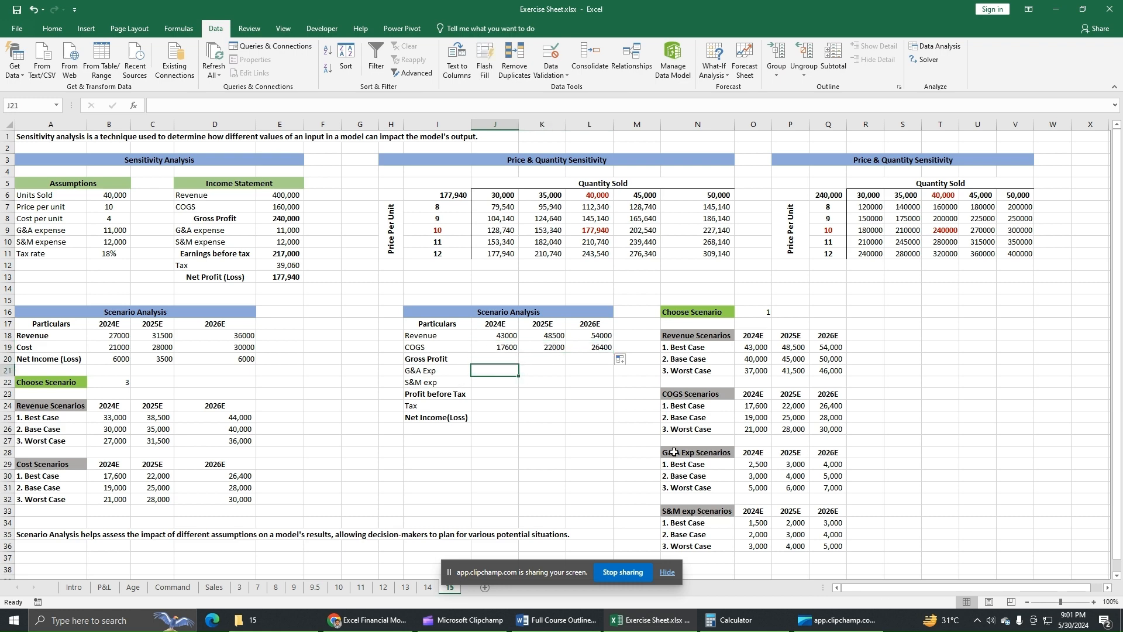
{"action": "left_click", "coordinate": [502, 359]}
{"action": "type", "text": "="}
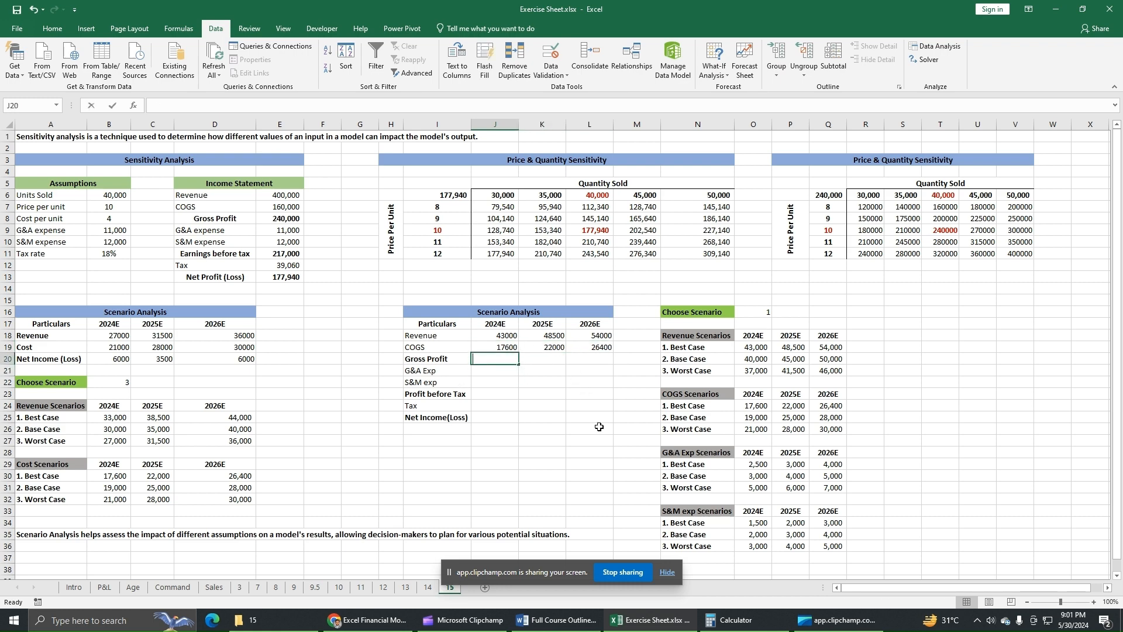
{"action": "left_click", "coordinate": [494, 336]}
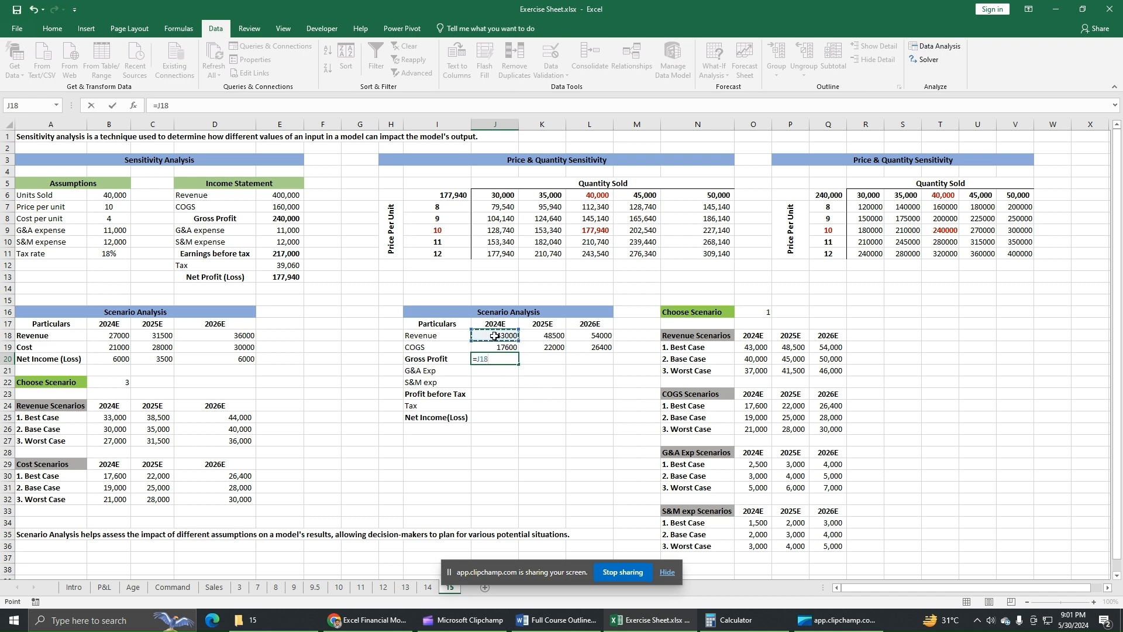
{"action": "type", "text": "-"}
{"action": "left_click", "coordinate": [512, 348]}
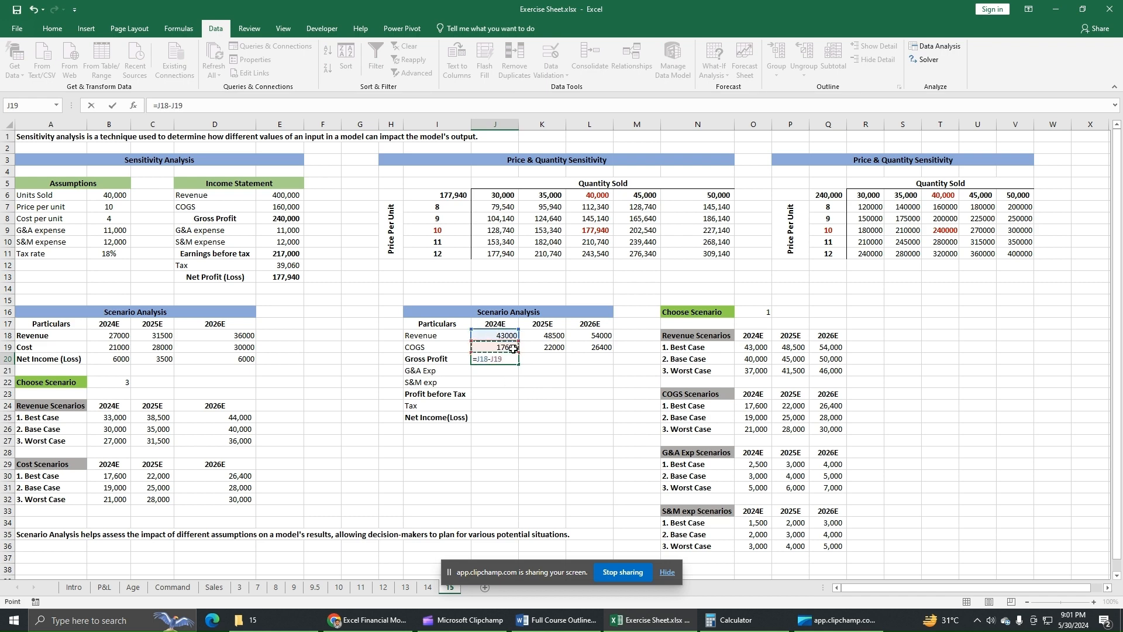
{"action": "key", "text": "Return"}
{"action": "left_click", "coordinate": [512, 358]}
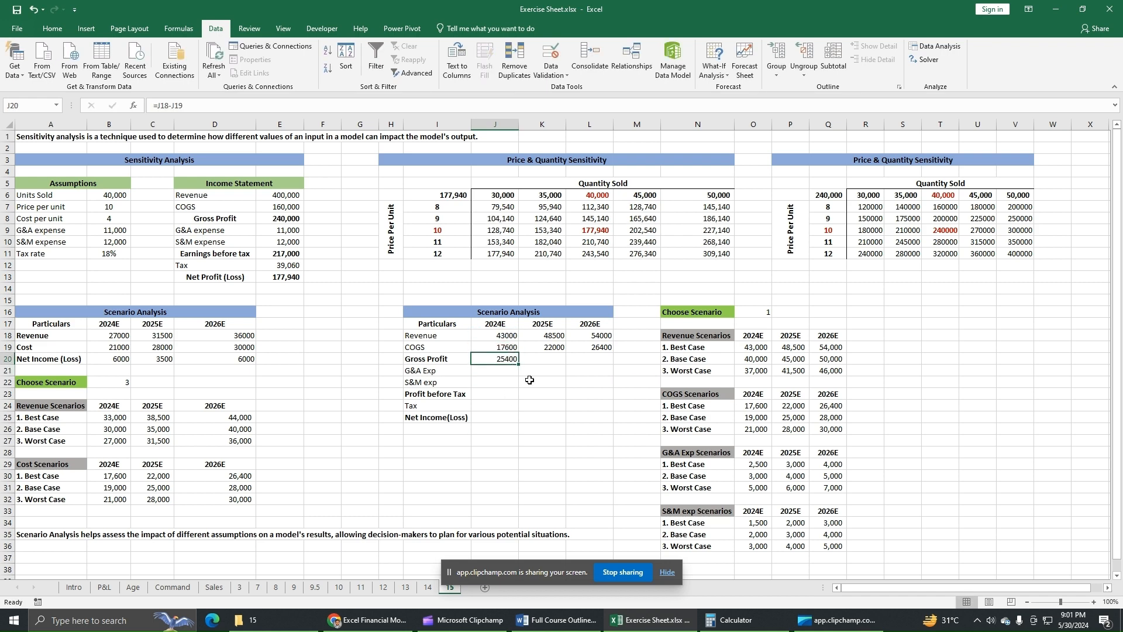
{"action": "left_click_drag", "start_coordinate": [517, 366], "coordinate": [612, 363]}
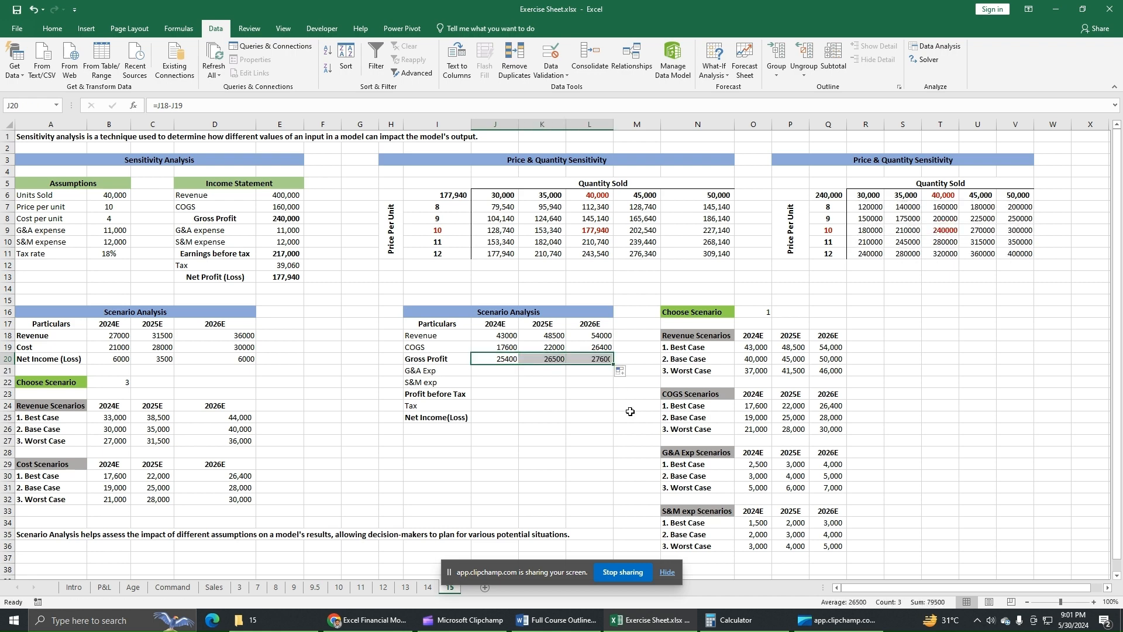
Start a CHOOSE formula for 2024E G&A expense in J21 with the absolute reference $O$16 as its index
{"action": "left_click", "coordinate": [491, 370]}
{"action": "type", "text": "="}
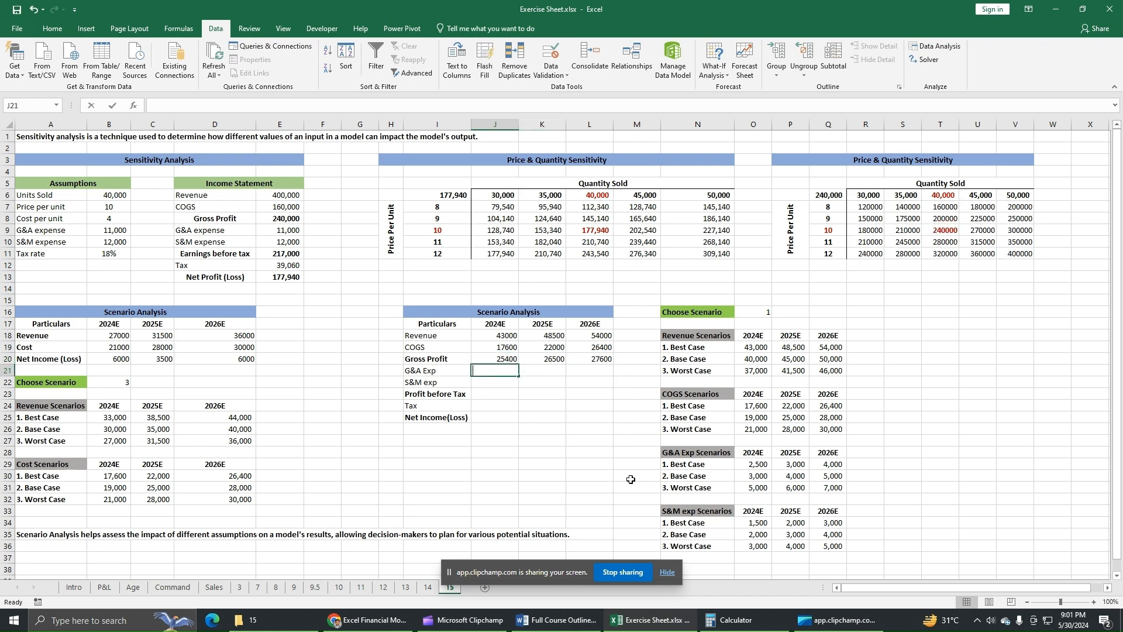
{"action": "type", "text": "cho"}
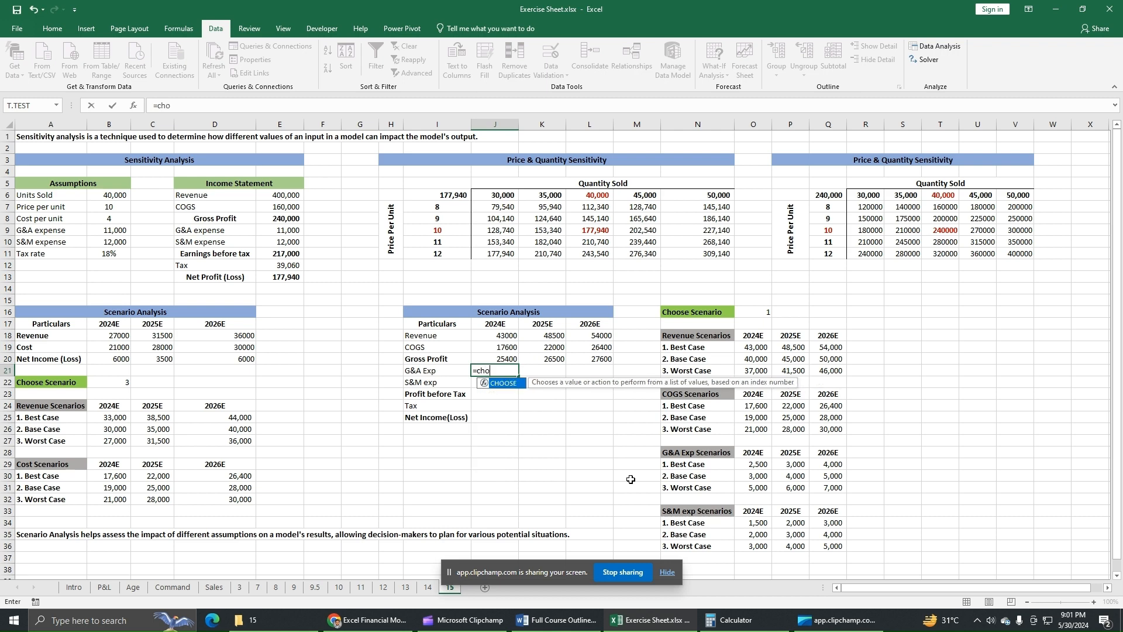
{"action": "type", "text": "ose"}
{"action": "double_click", "coordinate": [517, 386]}
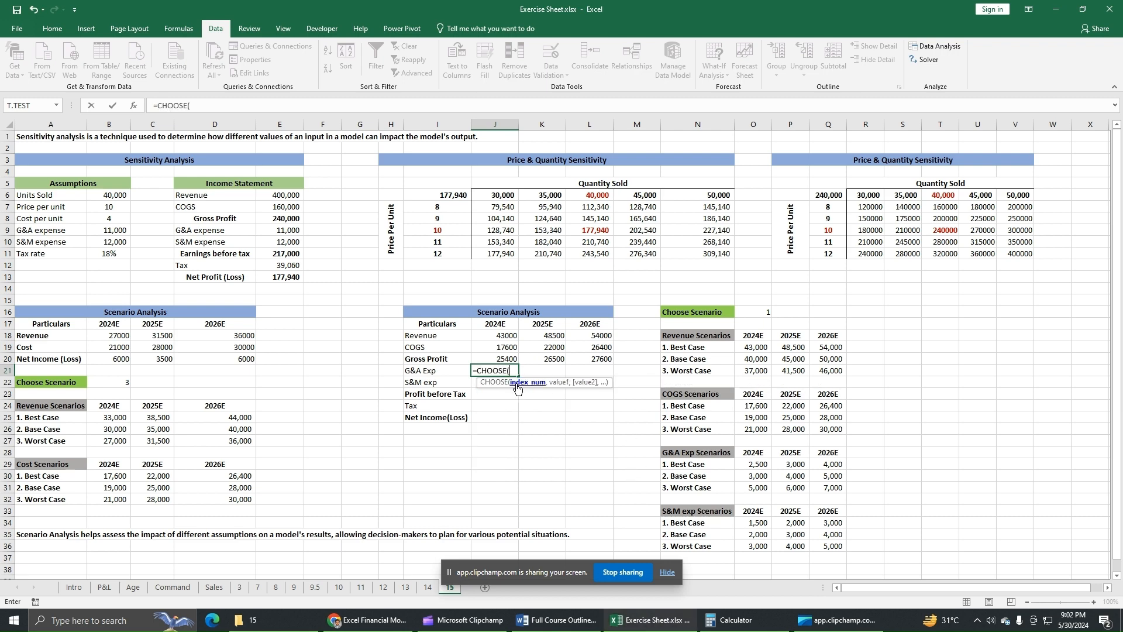
{"action": "left_click", "coordinate": [760, 317]}
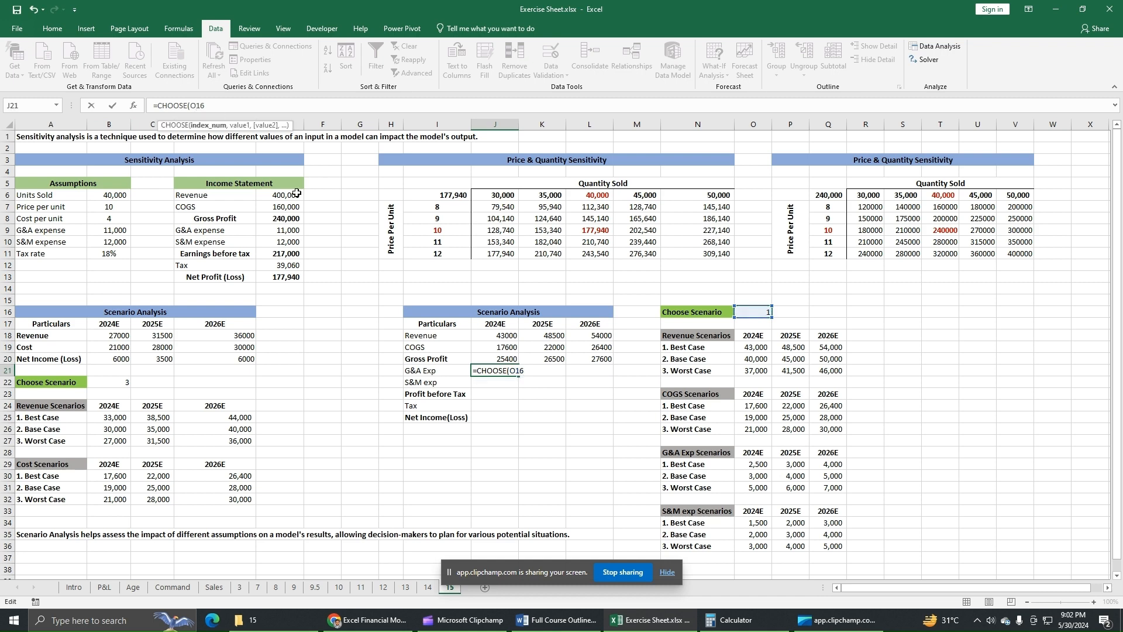
{"action": "key", "text": "F4"}
{"action": "type", "text": ","}
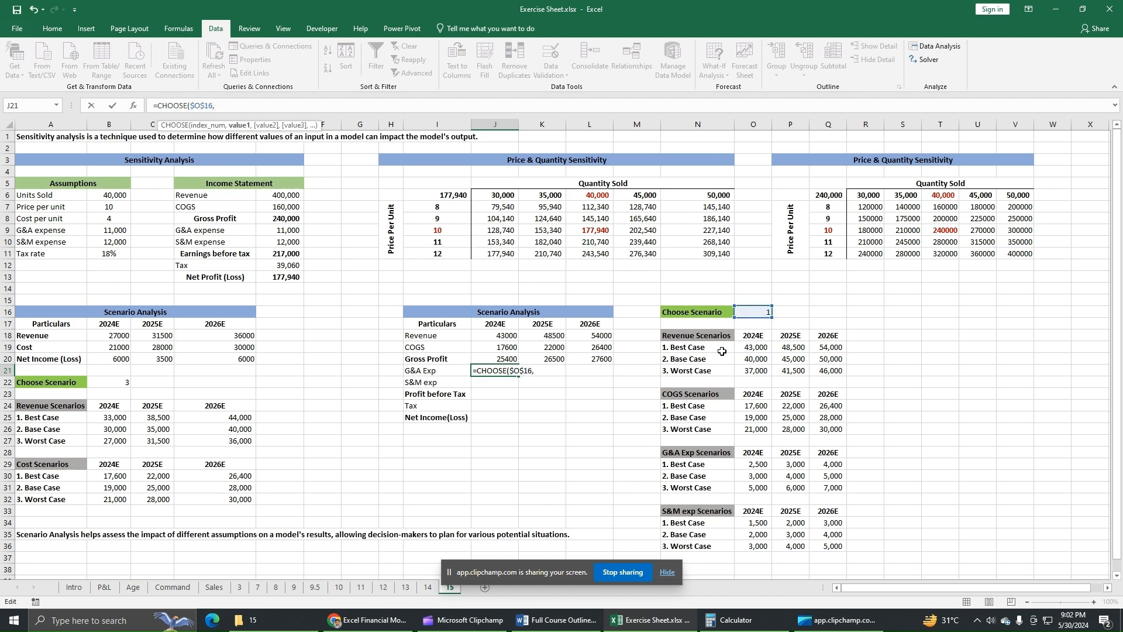
Complete the J21 formula as =CHOOSE($O$16,O29,O30,O31) and copy it across to K21:L21
{"action": "left_click", "coordinate": [764, 466]}
{"action": "type", "text": ","}
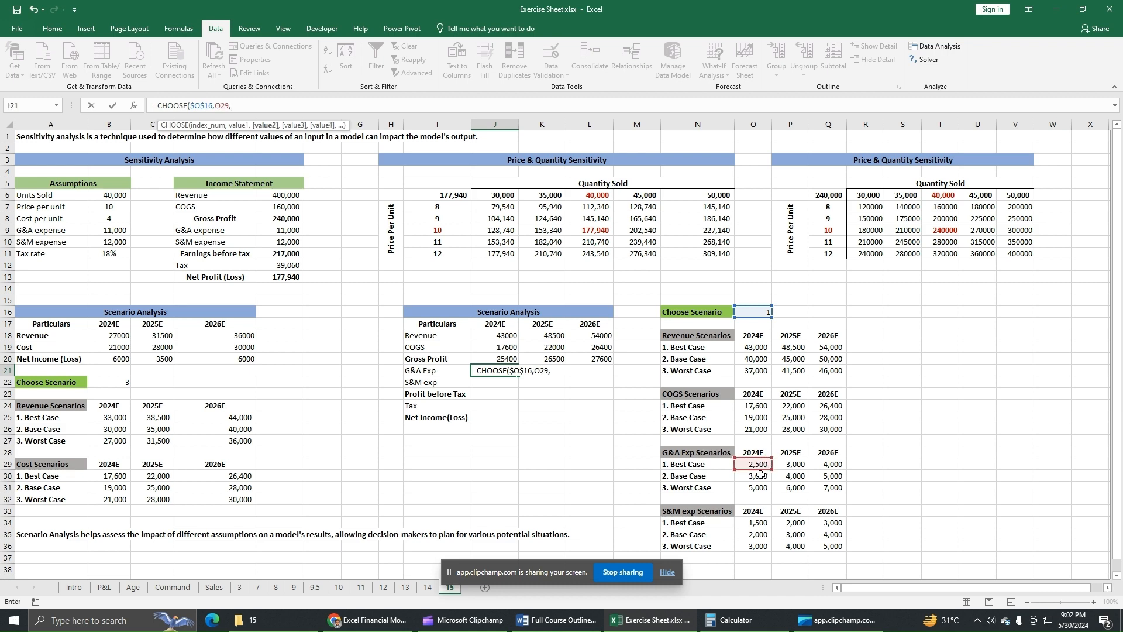
{"action": "left_click", "coordinate": [758, 476]}
{"action": "type", "text": ","}
{"action": "left_click", "coordinate": [760, 487]}
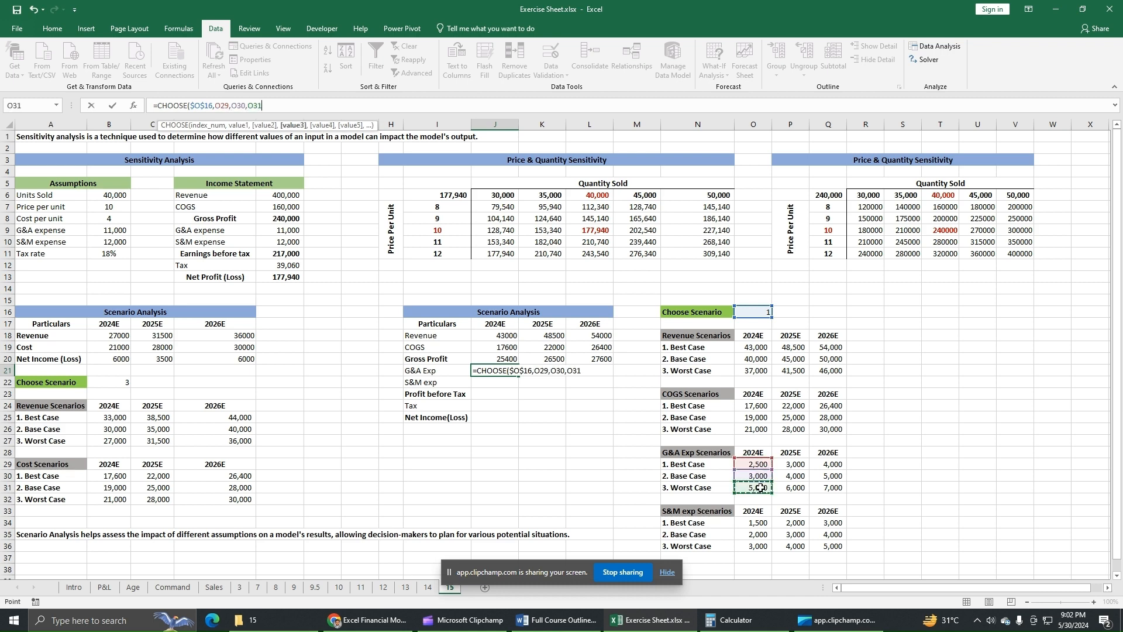
{"action": "key", "text": "Return"}
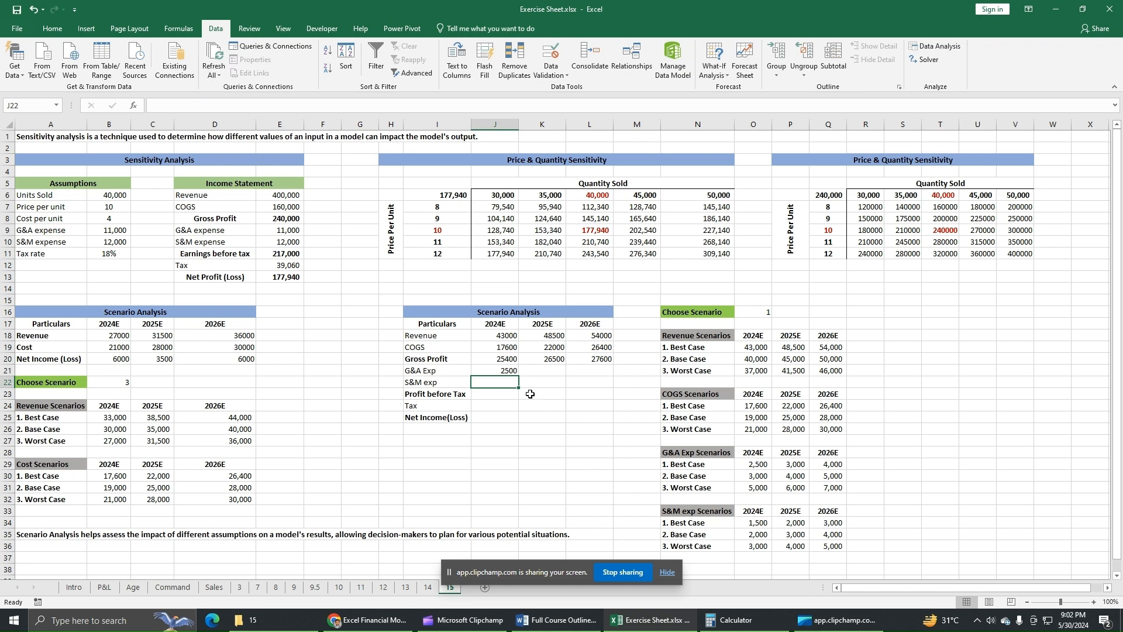
{"action": "left_click", "coordinate": [511, 370]}
{"action": "left_click_drag", "start_coordinate": [519, 375], "coordinate": [596, 375]}
Start a CHOOSE formula for 2024E S&M expense in J22 with the absolute reference $O$16 as its index
{"action": "left_click", "coordinate": [484, 382]}
{"action": "type", "text": "="}
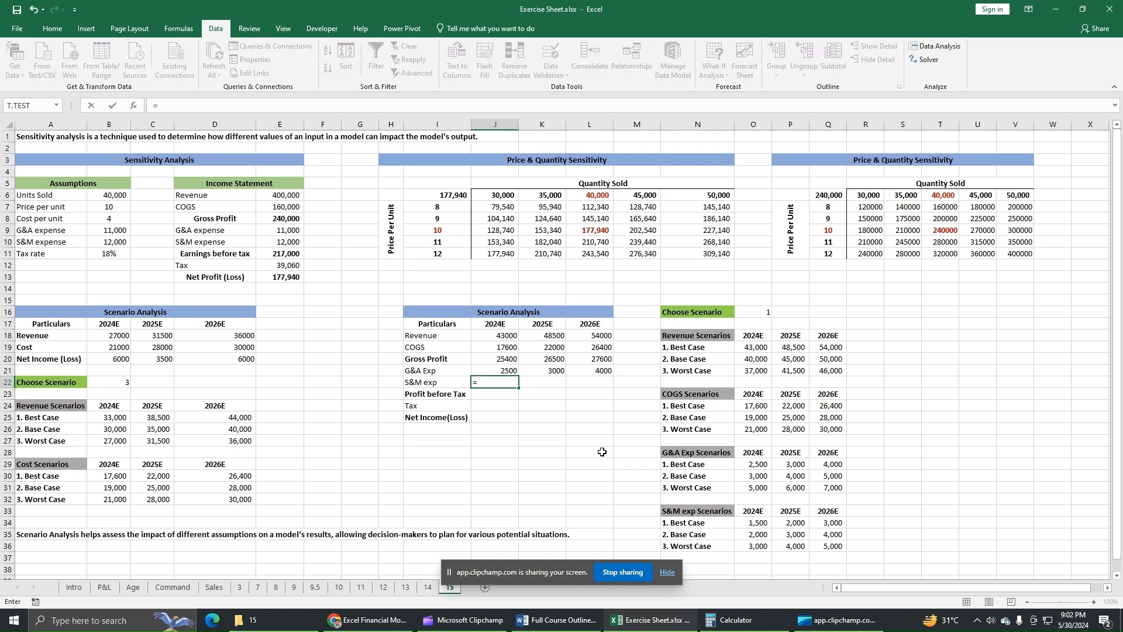
{"action": "type", "text": "ch"}
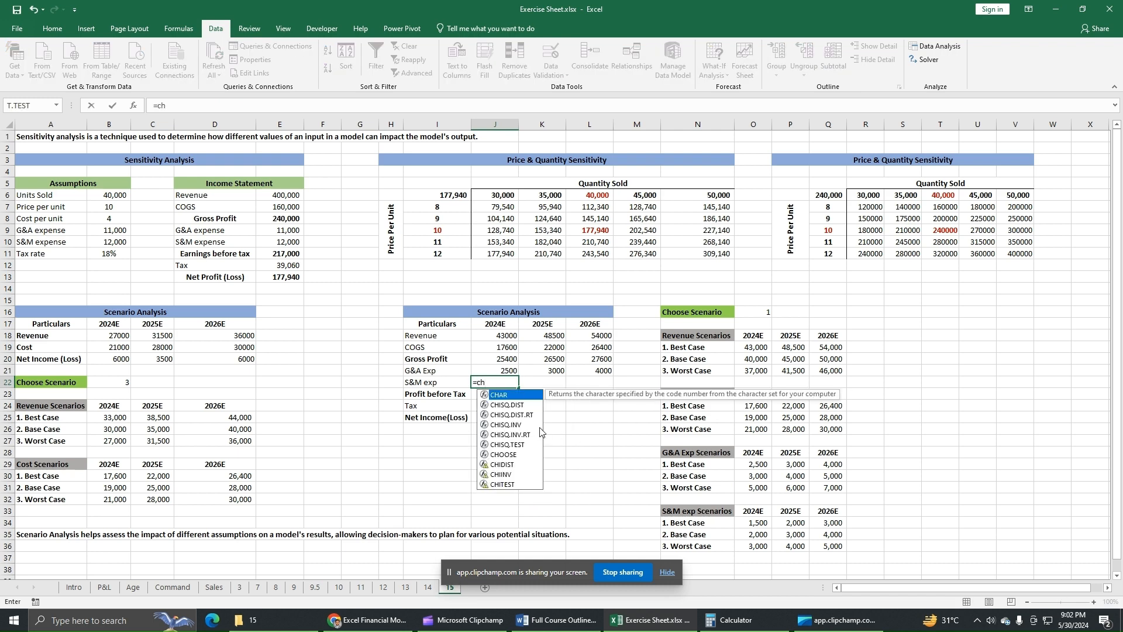
{"action": "type", "text": "oo"}
{"action": "double_click", "coordinate": [504, 395]}
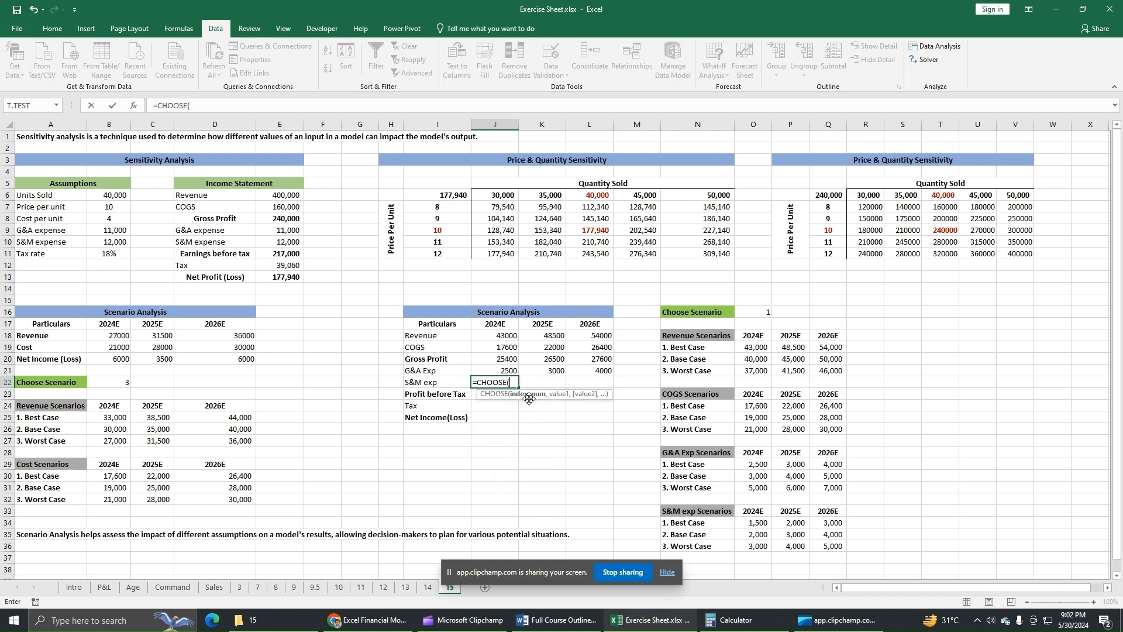
{"action": "left_click", "coordinate": [764, 313]}
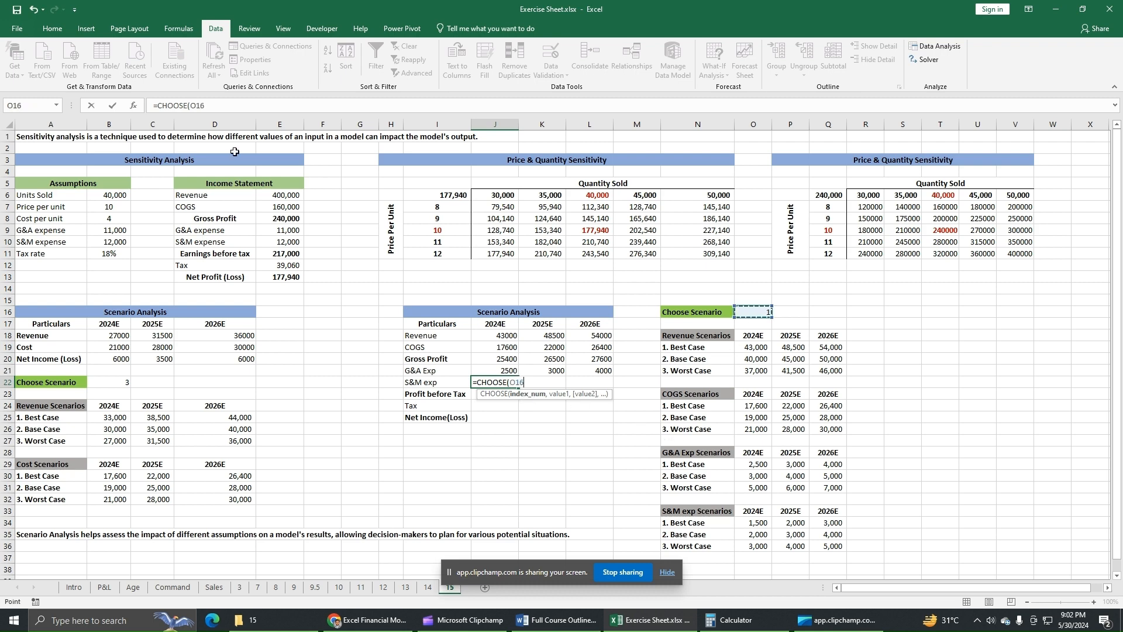
{"action": "left_click", "coordinate": [197, 106]}
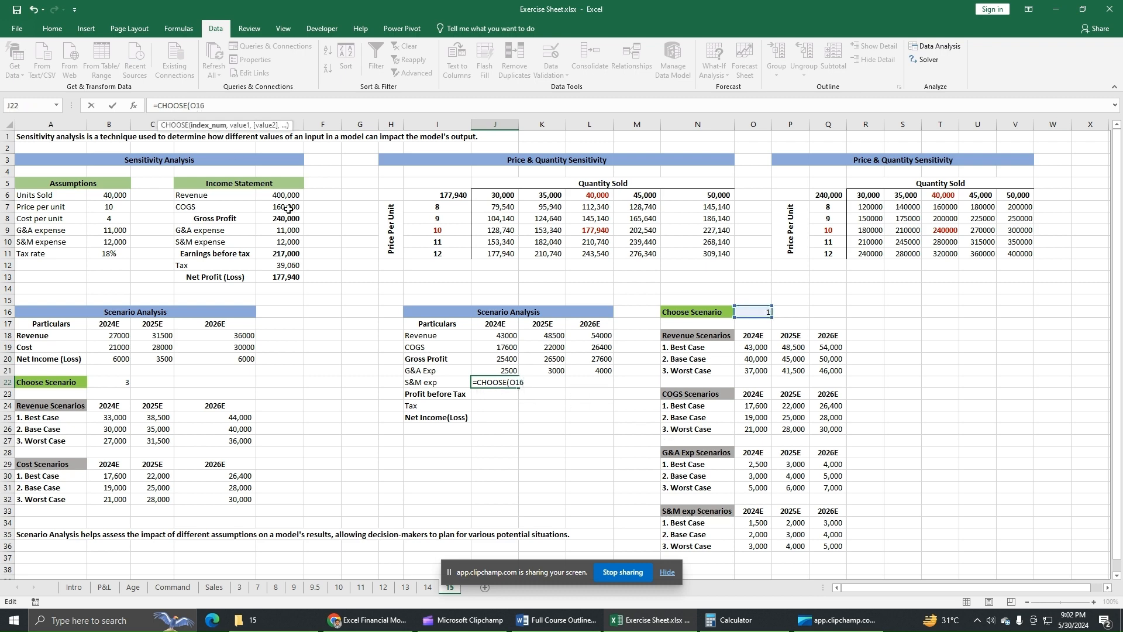
{"action": "key", "text": "F4"}
{"action": "left_click", "coordinate": [240, 104]}
{"action": "type", "text": ","}
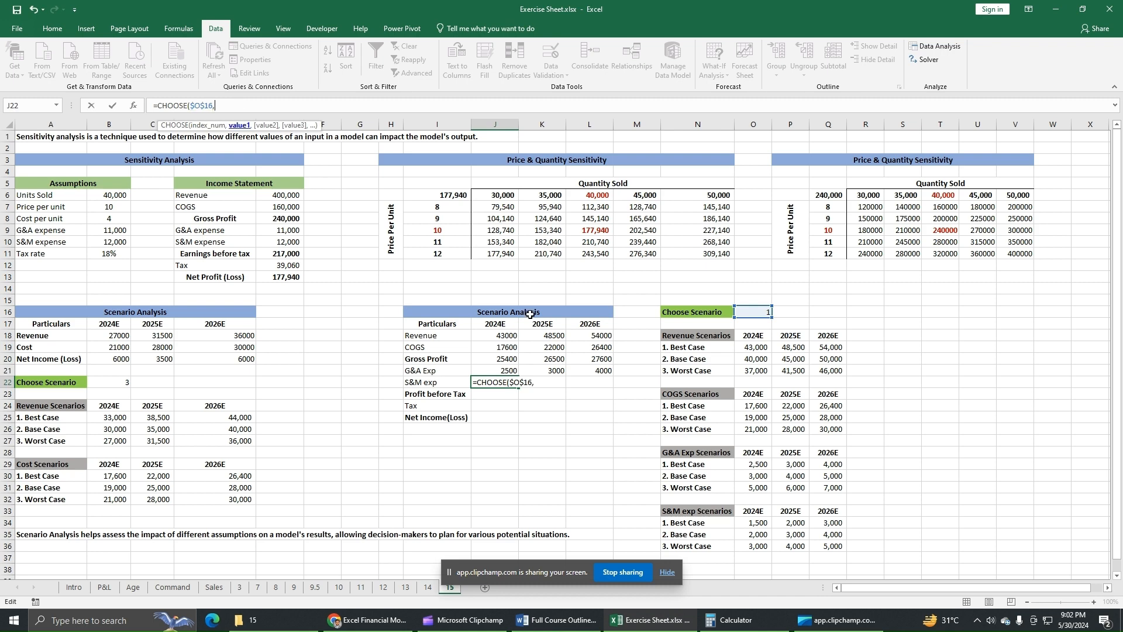
Complete the J22 formula as =CHOOSE($O$16,O34,O35,O36) and copy it across to K22:L22
{"action": "left_click", "coordinate": [761, 523]}
{"action": "type", "text": ","}
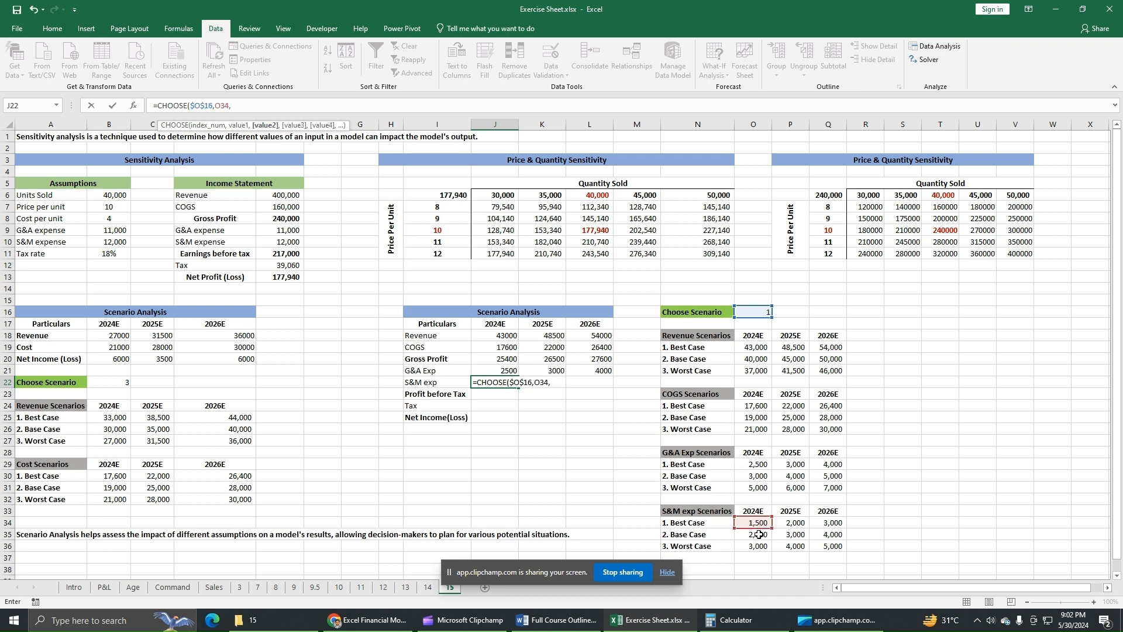
{"action": "left_click", "coordinate": [758, 534]}
{"action": "type", "text": ","}
{"action": "left_click", "coordinate": [760, 548]}
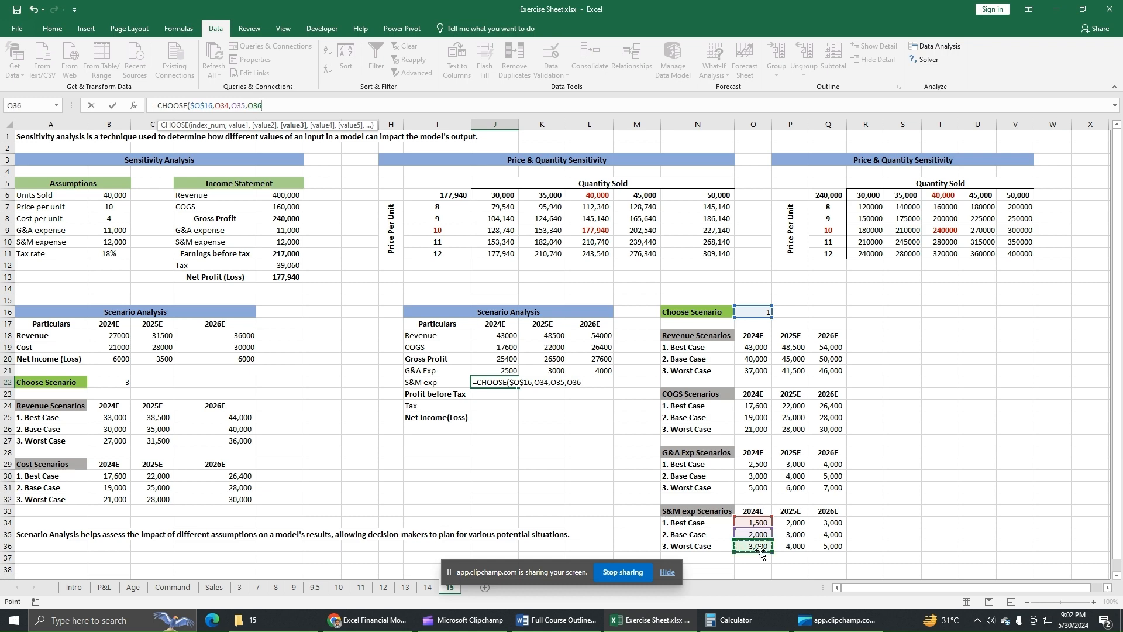
{"action": "type", "text": "0"}
{"action": "key", "text": "BackSpace"}
{"action": "type", "text": ")"}
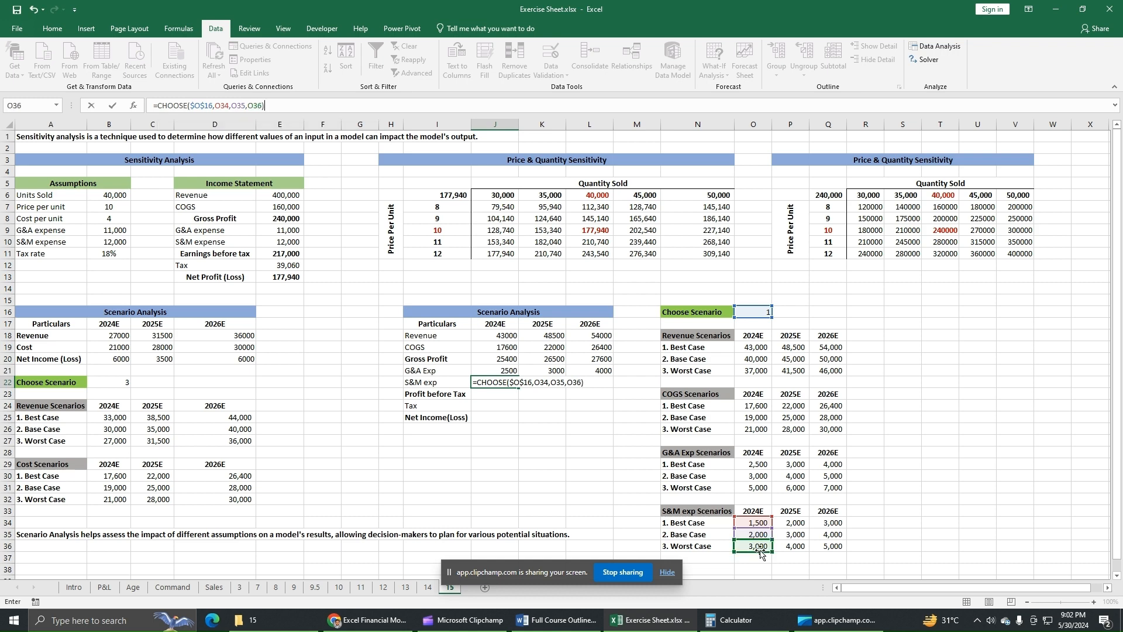
{"action": "key", "text": "Return"}
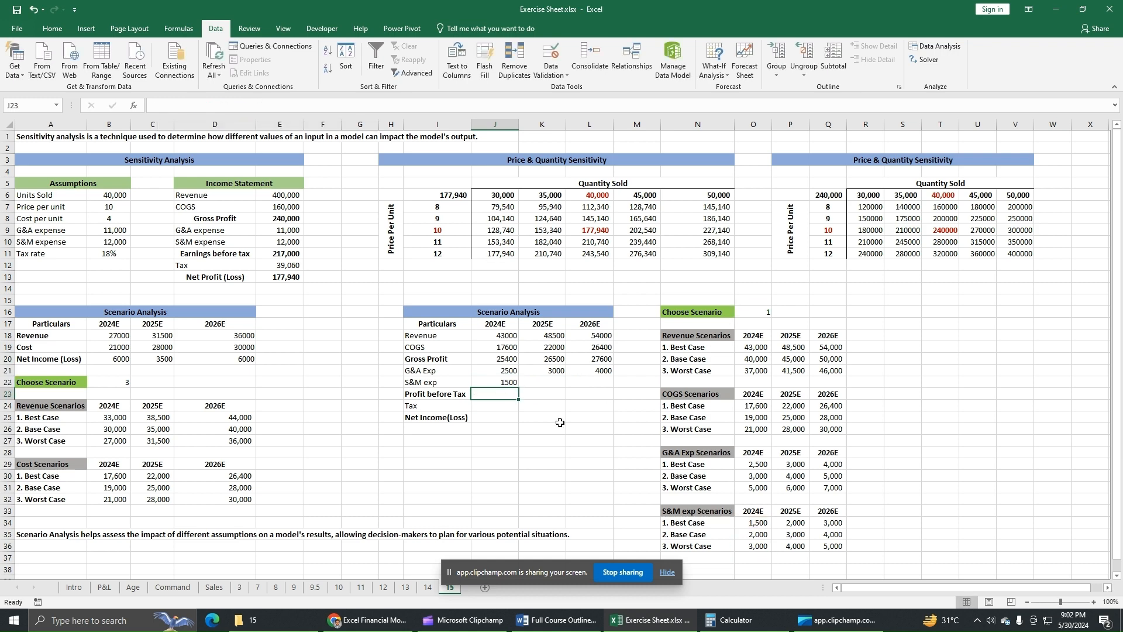
{"action": "left_click", "coordinate": [504, 384]}
{"action": "left_click_drag", "start_coordinate": [517, 388], "coordinate": [604, 391]}
Check the copied CHOOSE formulas in the 2025E and 2026E columns of the detailed income statement
{"action": "left_click", "coordinate": [544, 382]}
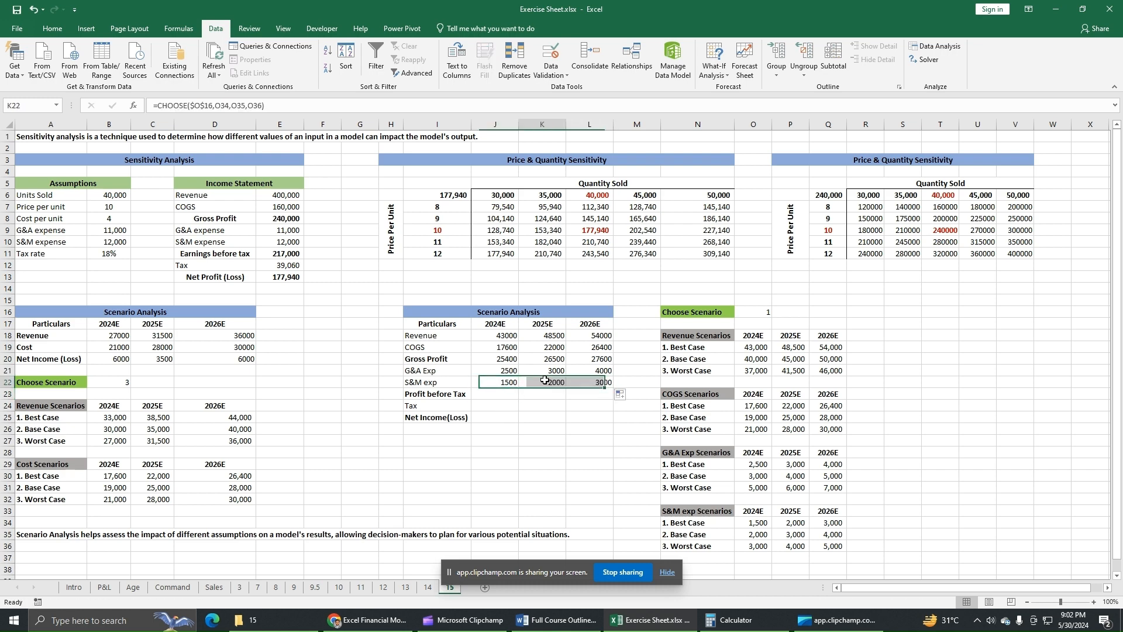
{"action": "left_click", "coordinate": [552, 349]}
{"action": "left_click", "coordinate": [554, 338]}
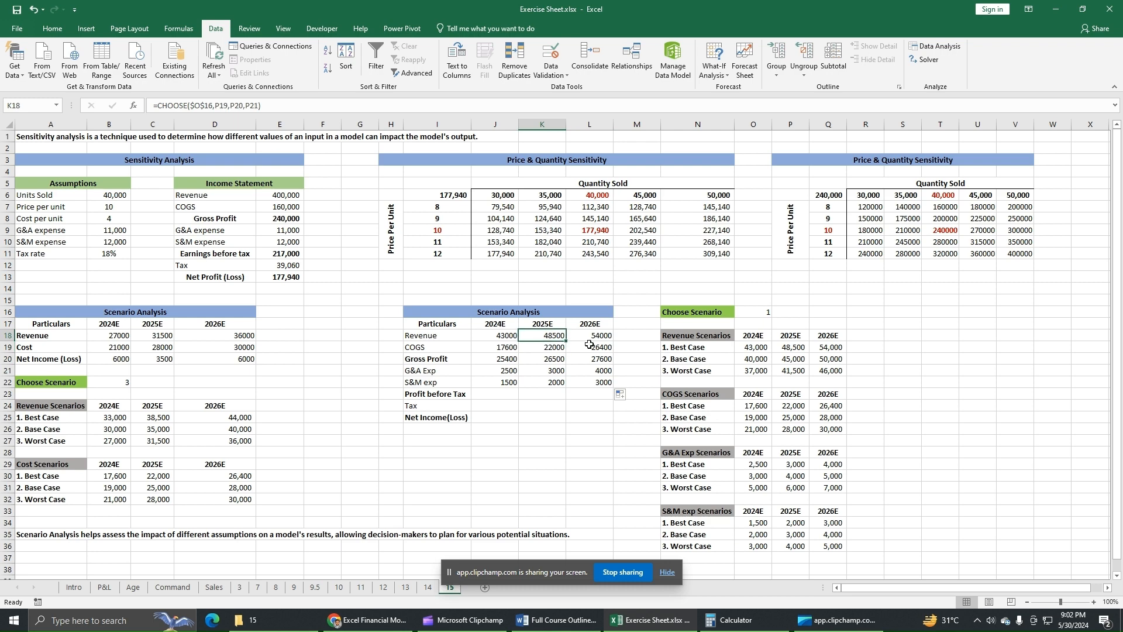
{"action": "left_click", "coordinate": [592, 337]}
{"action": "left_click", "coordinate": [597, 348]}
{"action": "left_click", "coordinate": [602, 370]}
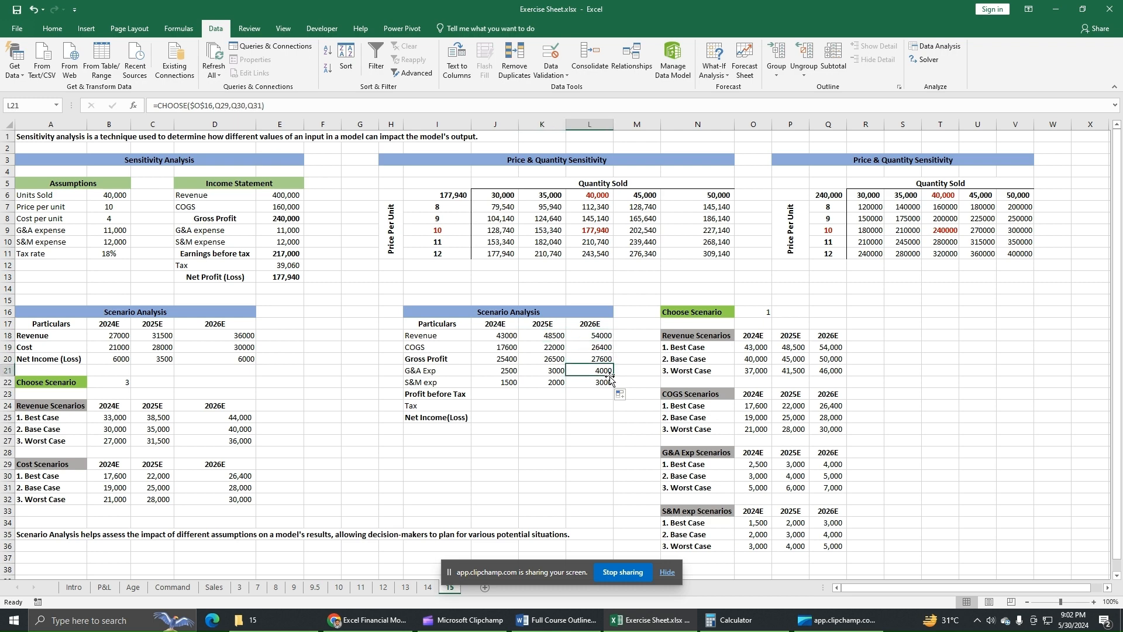
{"action": "left_click", "coordinate": [607, 381]}
Calculate 2024E profit before tax in J23 as =J20-J21-J22 and copy the formula across to K23:L23
{"action": "left_click", "coordinate": [488, 396]}
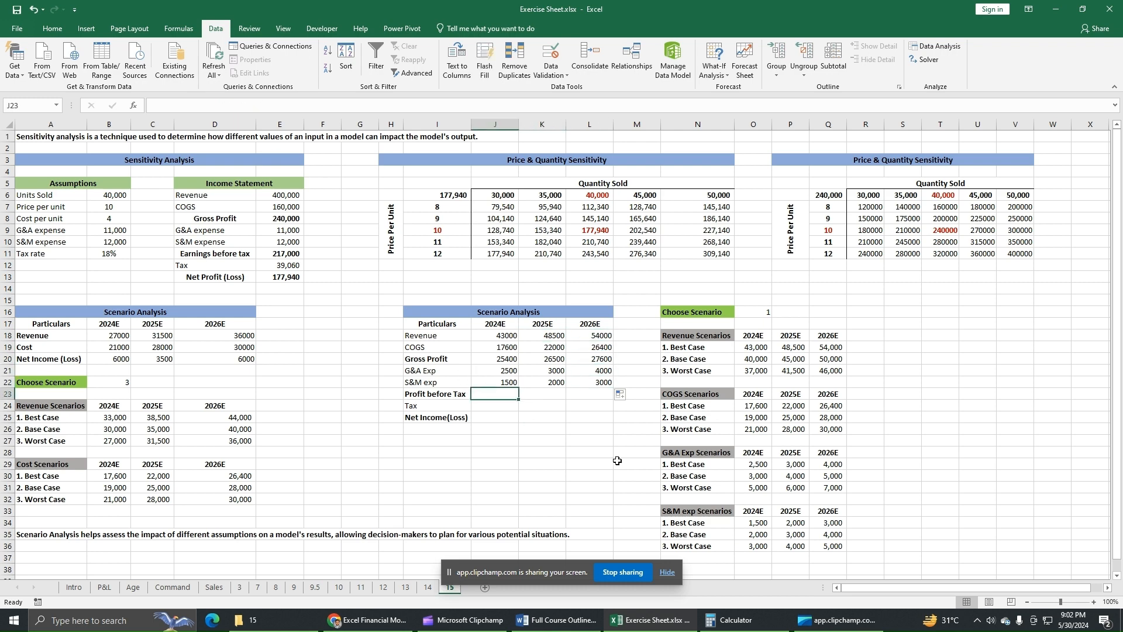
{"action": "type", "text": "="}
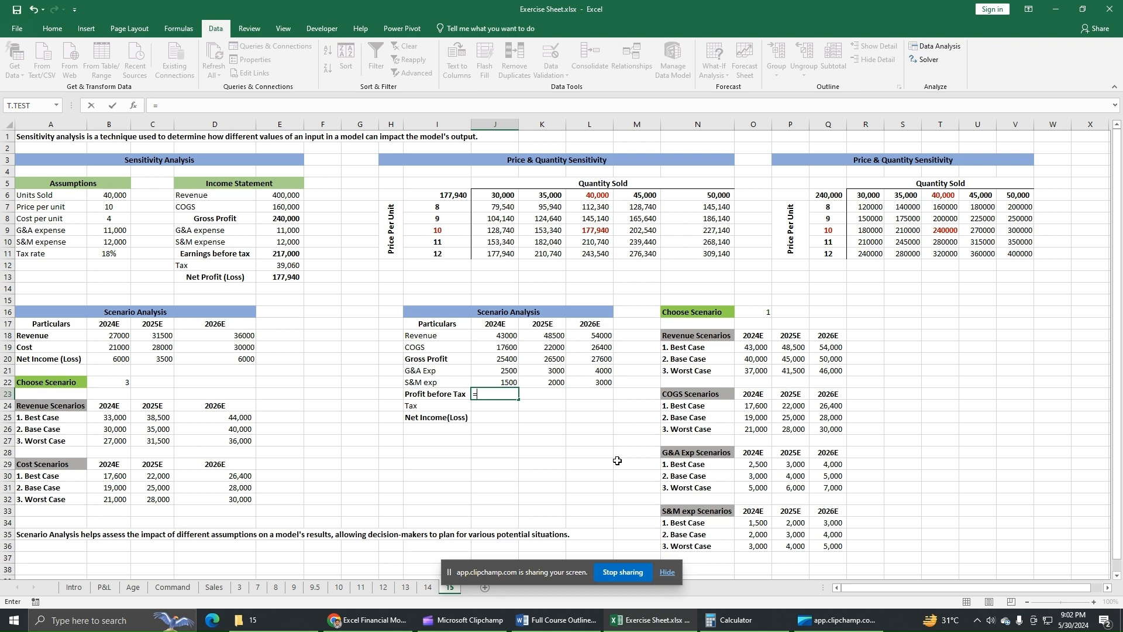
{"action": "left_click", "coordinate": [498, 359]}
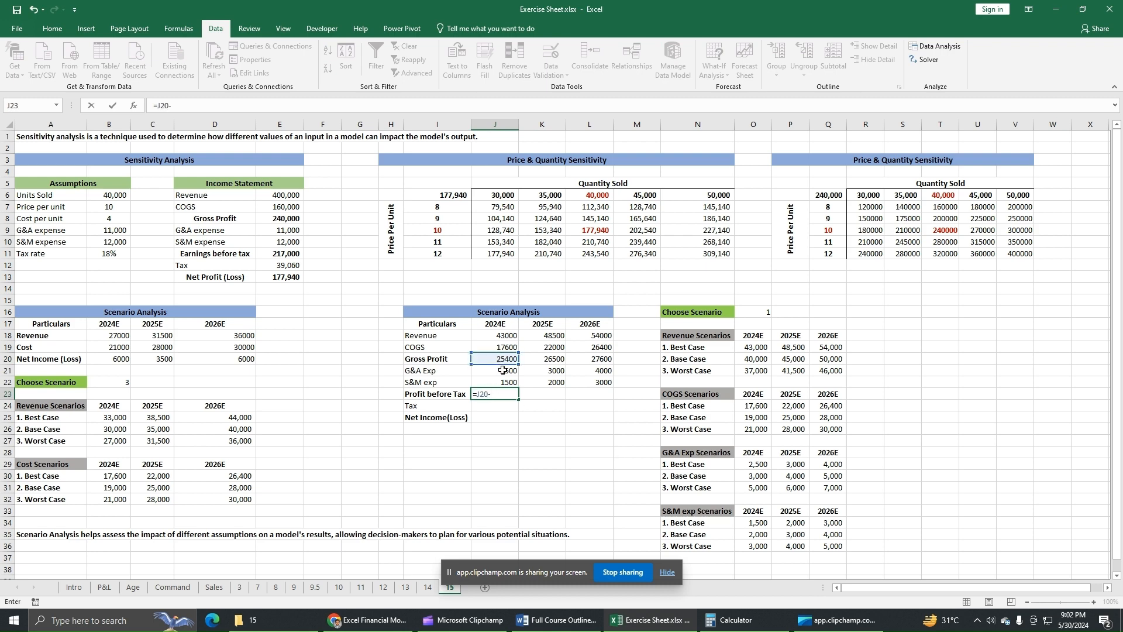
{"action": "left_click", "coordinate": [502, 370]}
{"action": "type", "text": "-"}
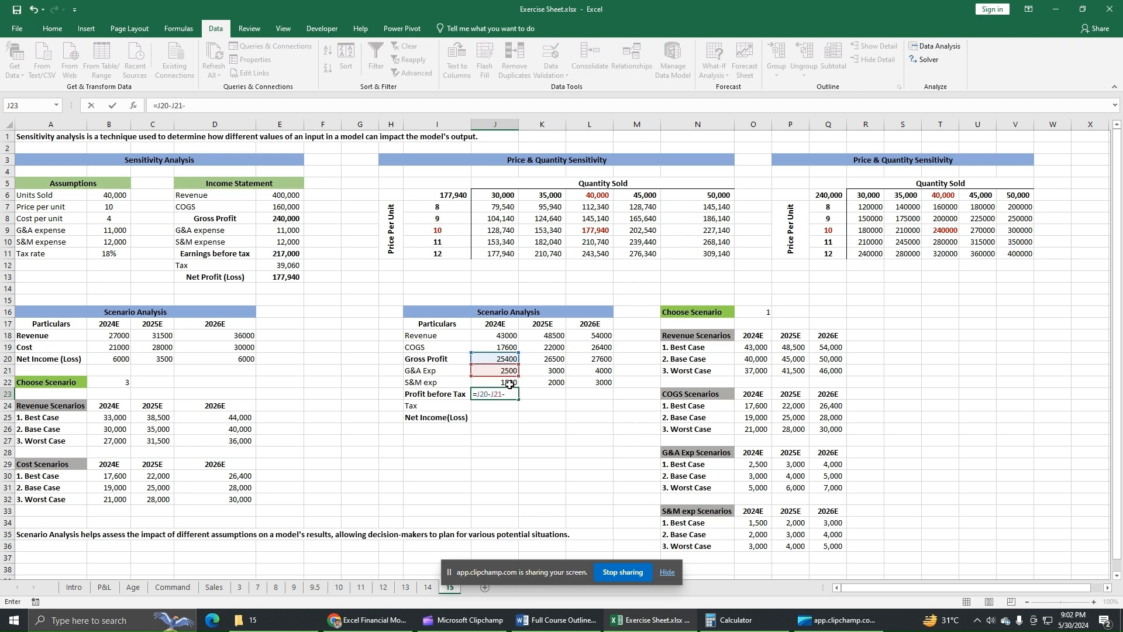
{"action": "left_click", "coordinate": [509, 383]}
{"action": "key", "text": "Return"}
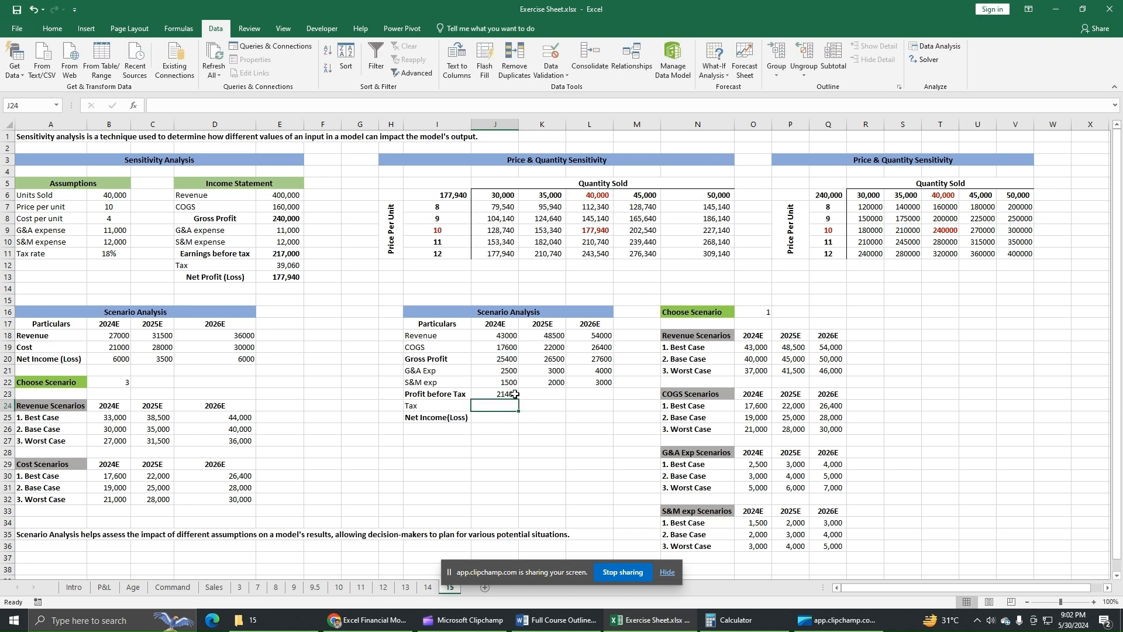
{"action": "left_click", "coordinate": [514, 394]}
{"action": "left_click_drag", "start_coordinate": [519, 399], "coordinate": [611, 399]}
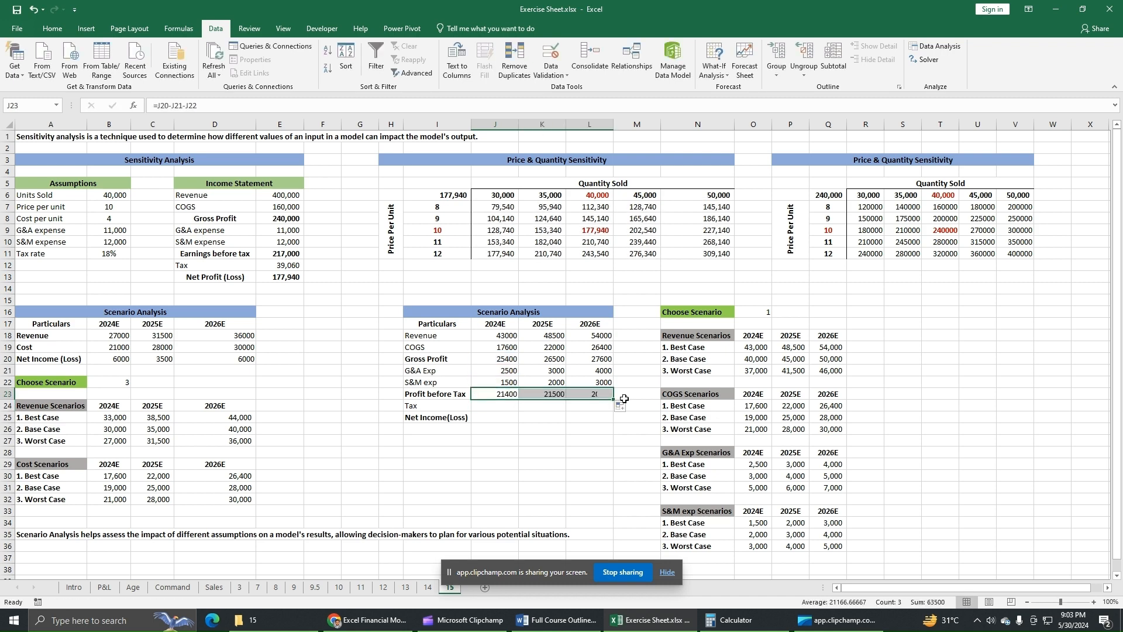
Copy the tax rate label and value from A11:B11 into I29:J29, below the detailed income statement
{"action": "left_click", "coordinate": [502, 410]}
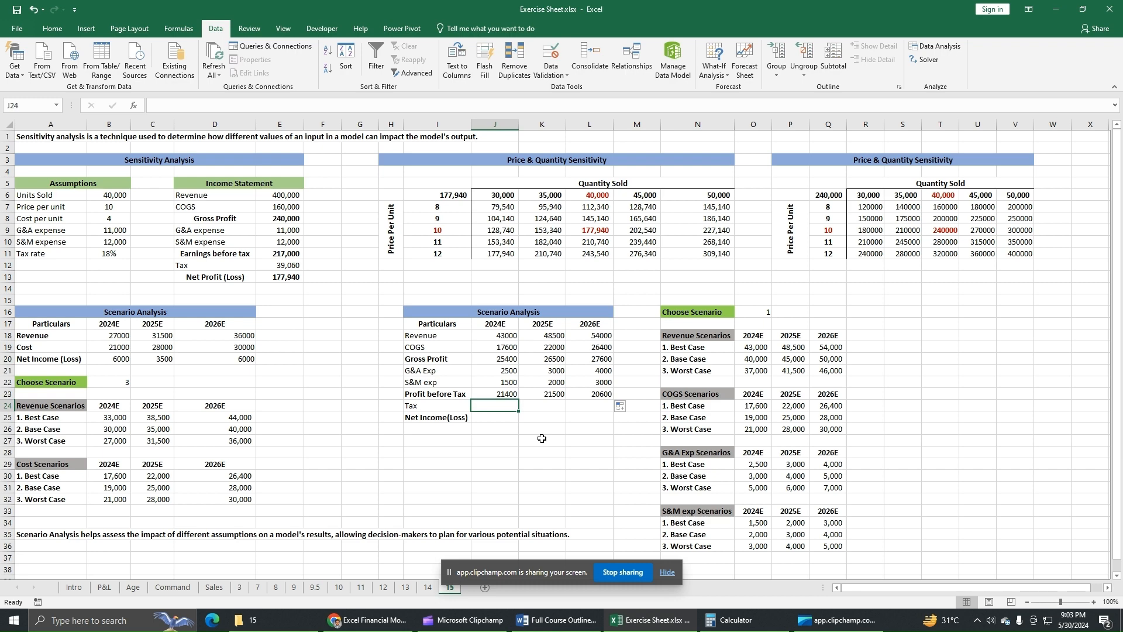
{"action": "left_click", "coordinate": [80, 254]}
{"action": "left_click_drag", "start_coordinate": [83, 254], "coordinate": [105, 253]}
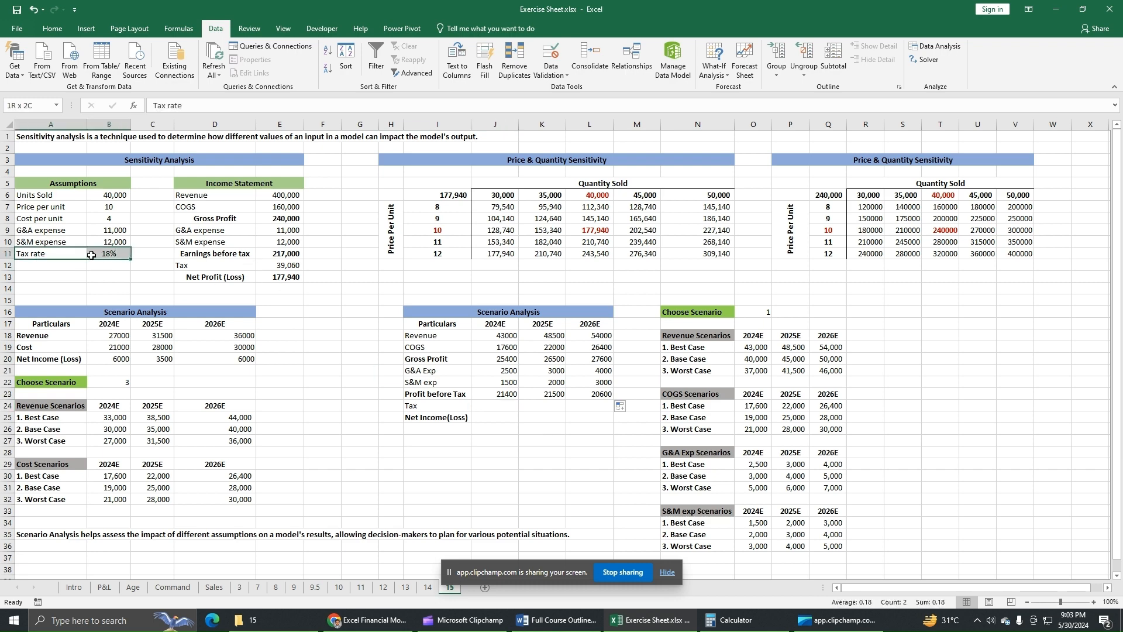
{"action": "key", "text": "ctrl+c"}
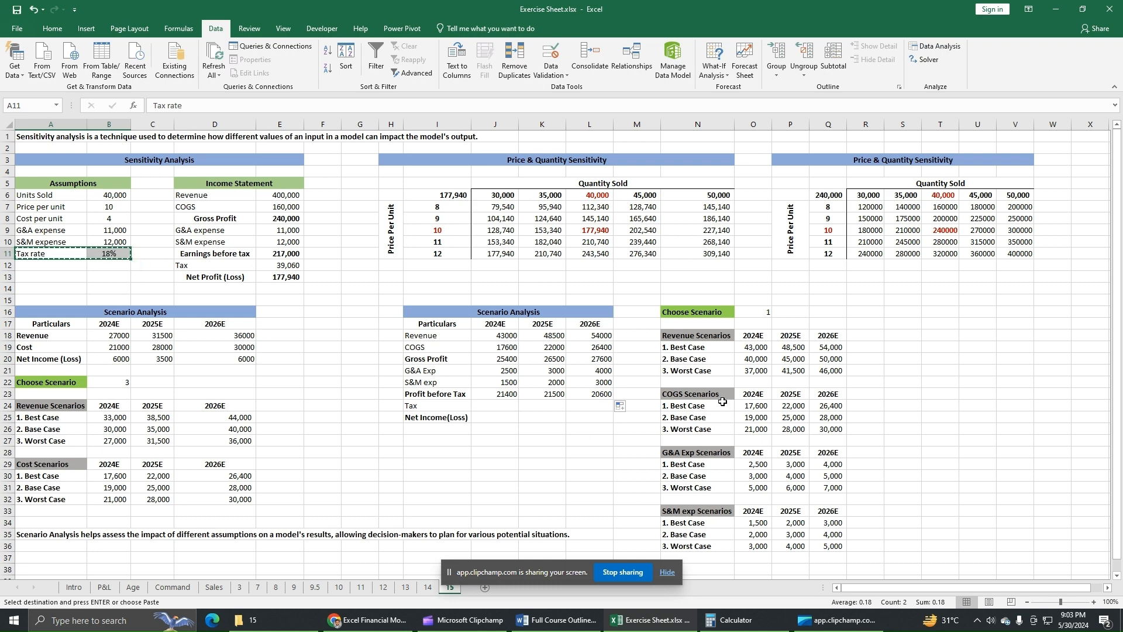
{"action": "left_click", "coordinate": [438, 464]}
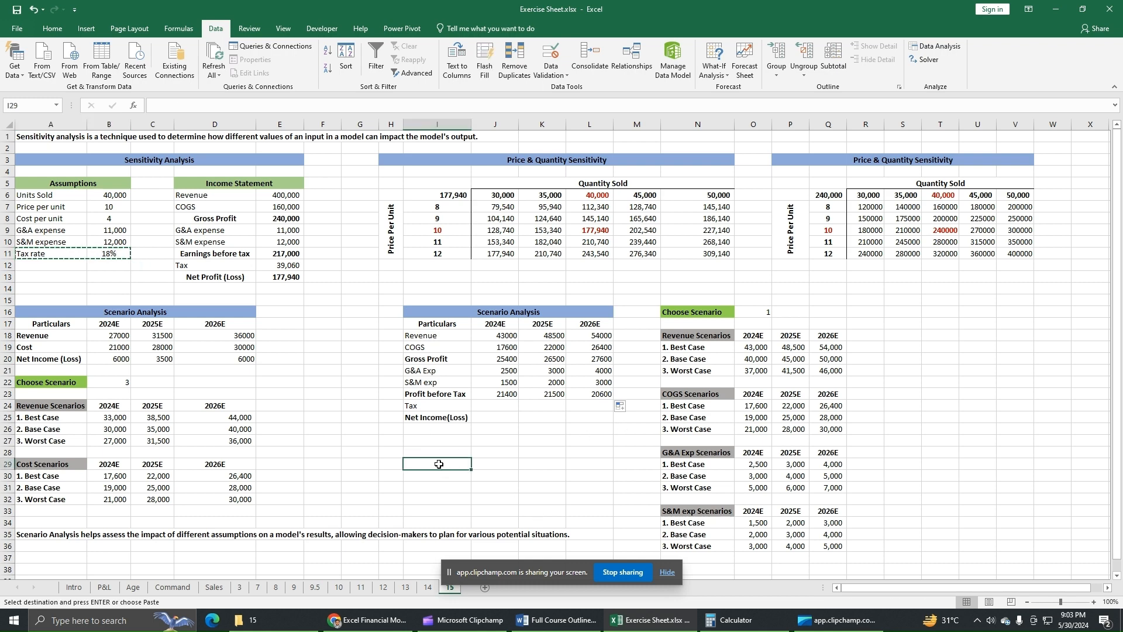
{"action": "right_click", "coordinate": [438, 464]}
{"action": "left_click", "coordinate": [465, 268]}
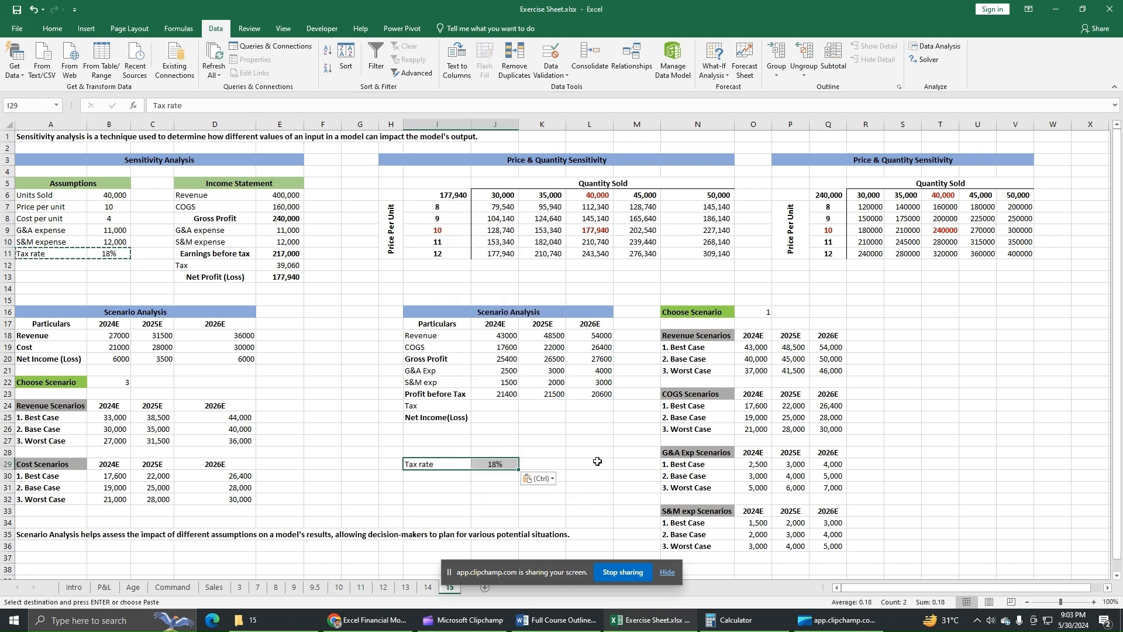
{"action": "left_click", "coordinate": [570, 451]}
{"action": "left_click", "coordinate": [500, 465]}
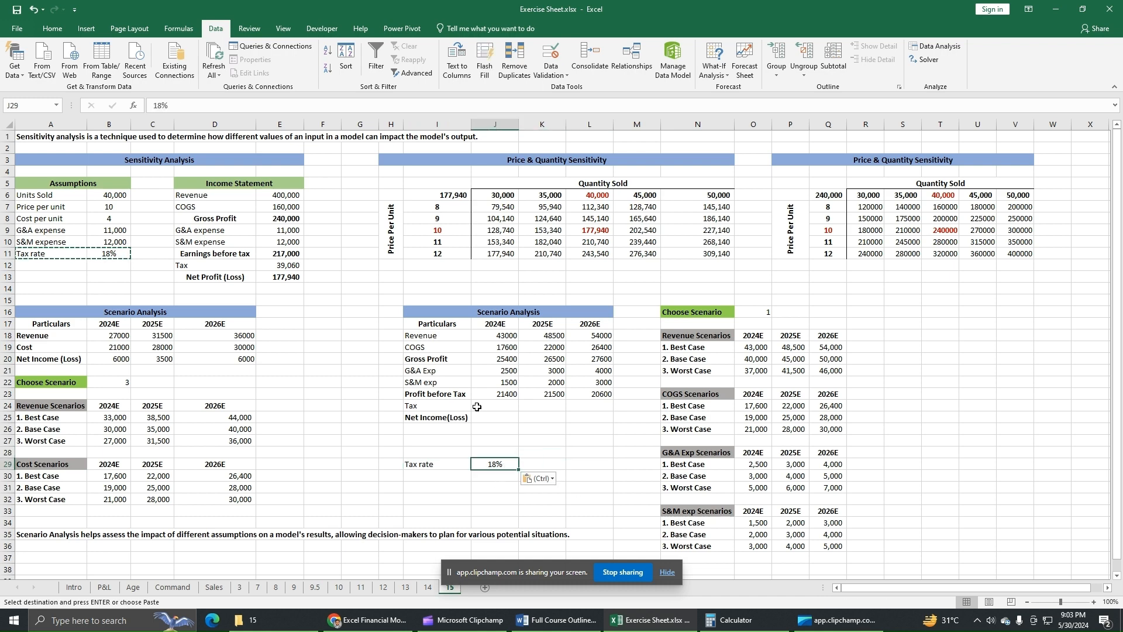
Calculate the 2024E tax in J24 with the formula =IF(J23>0,J23*J29,0)
{"action": "left_click", "coordinate": [476, 407]}
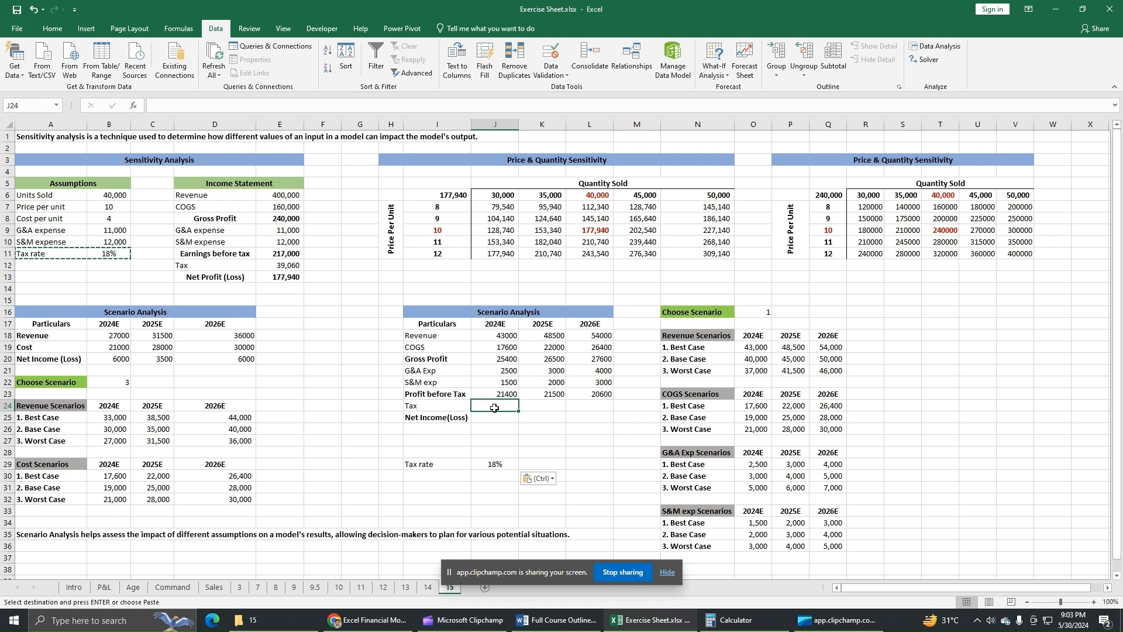
{"action": "type", "text": "=if"}
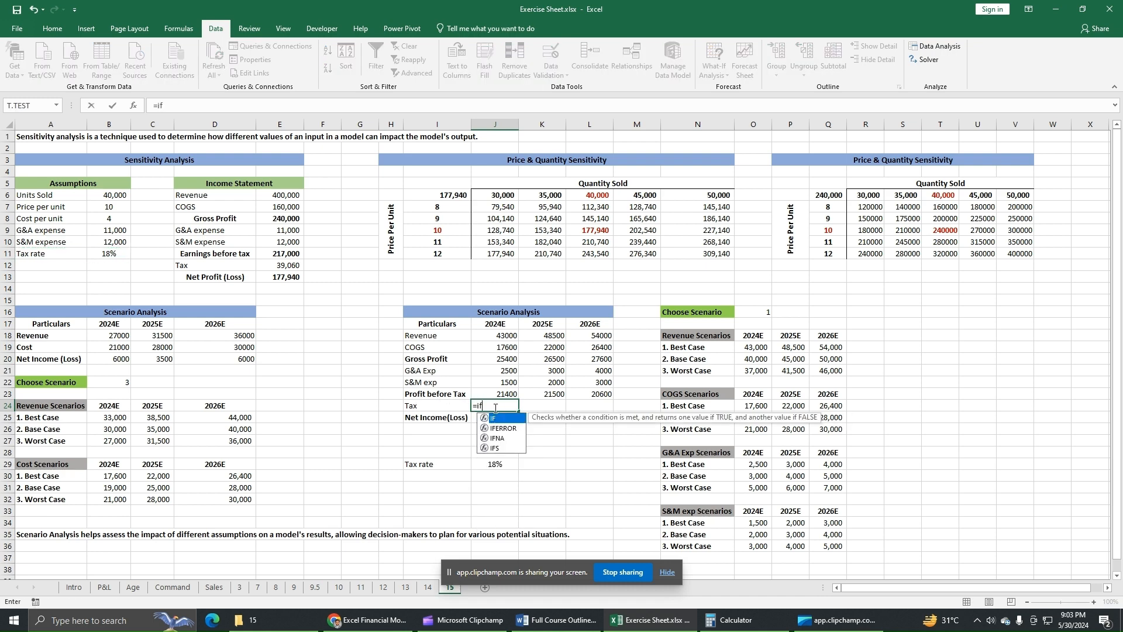
{"action": "type", "text": "("}
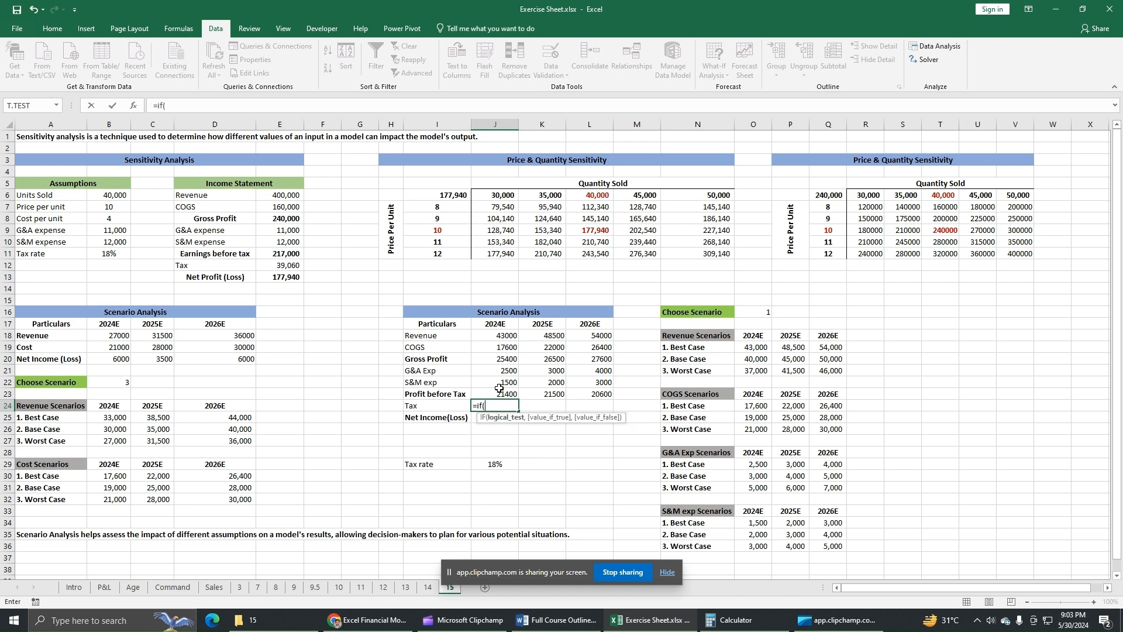
{"action": "left_click", "coordinate": [499, 393]}
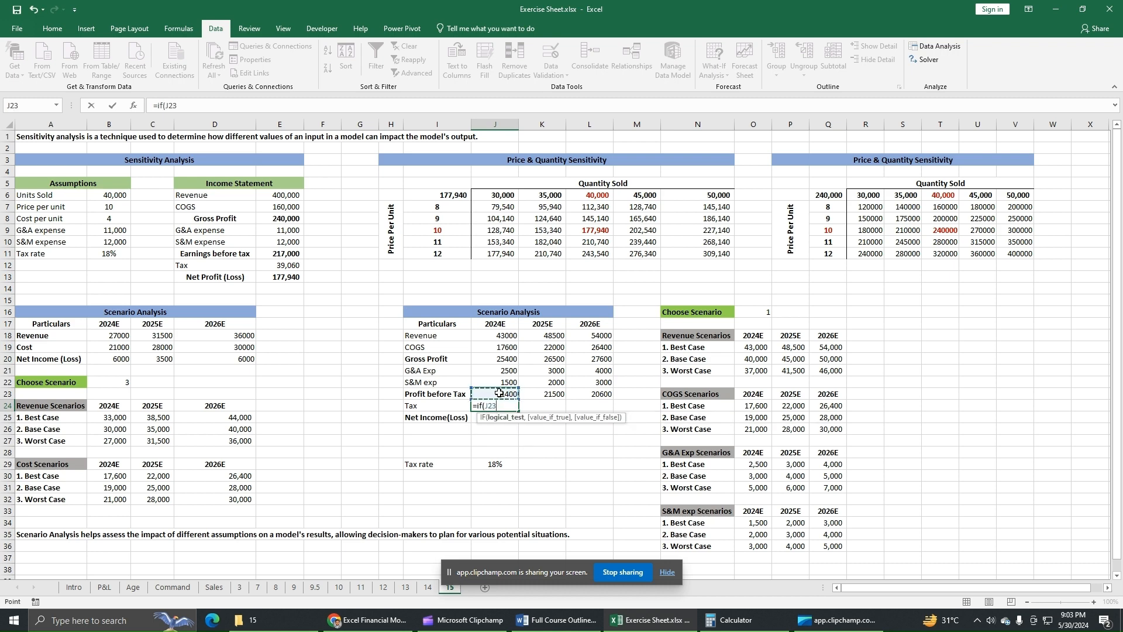
{"action": "type", "text": ">0,"}
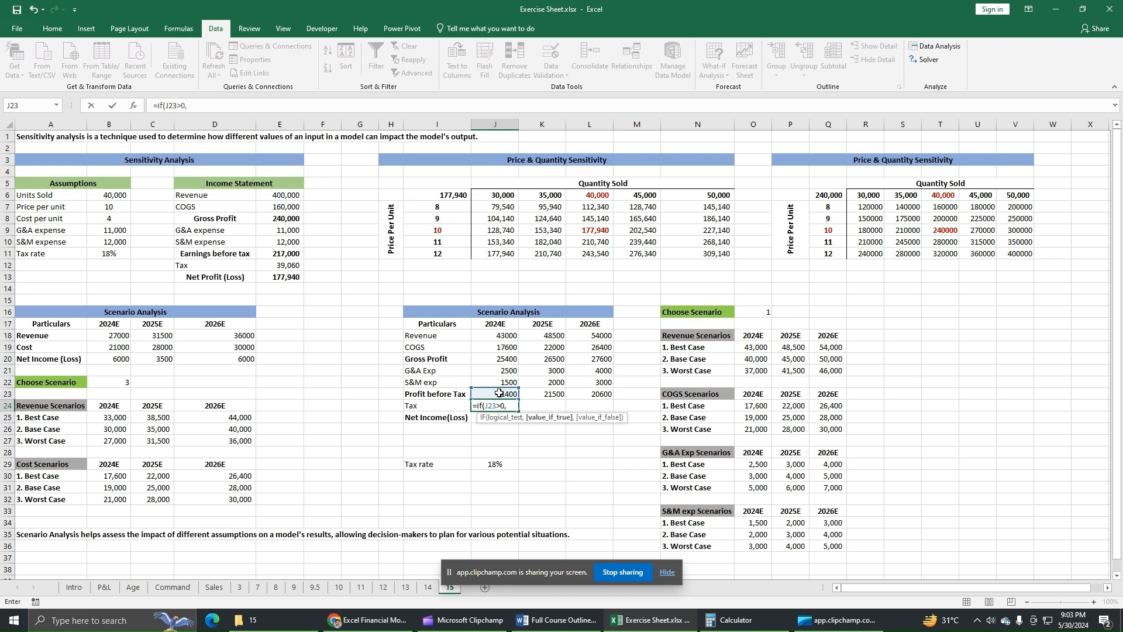
{"action": "left_click", "coordinate": [499, 392]}
{"action": "type", "text": "*"}
{"action": "left_click", "coordinate": [508, 462]}
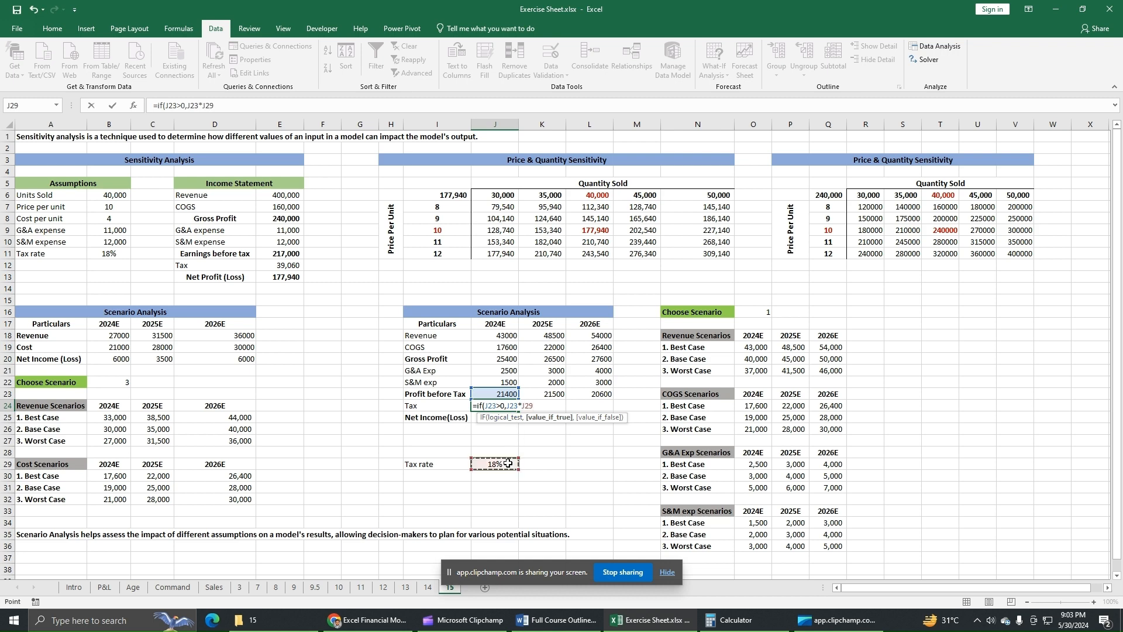
{"action": "type", "text": ",0)"}
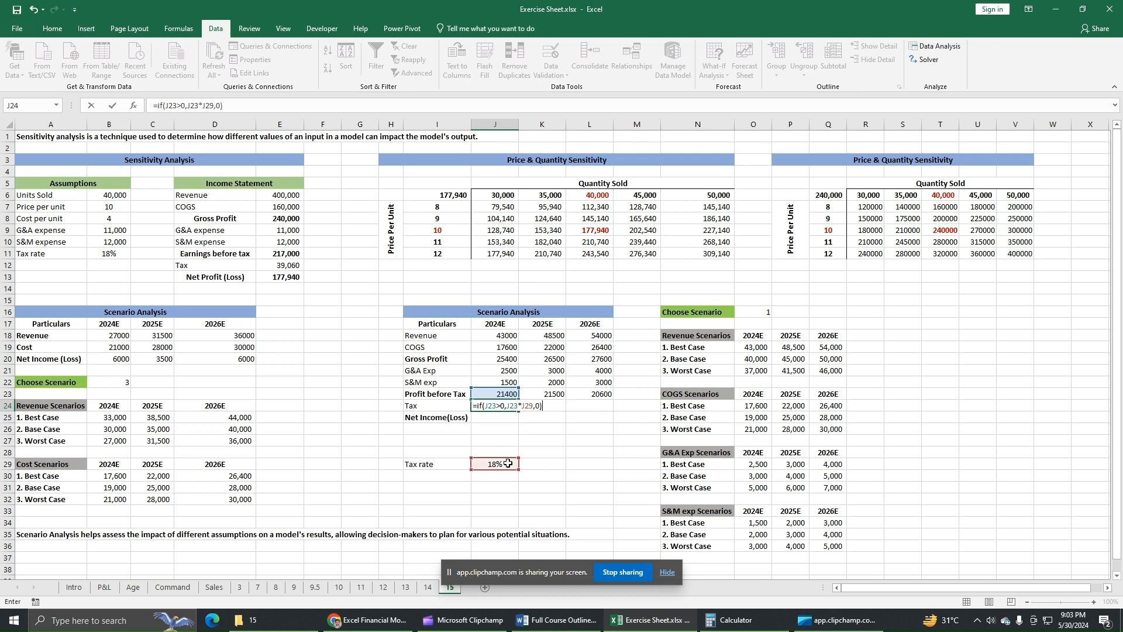
{"action": "key", "text": "Return"}
Try copying the J24 tax formula across to K24:L24 and compare its cell references with the original
{"action": "left_click", "coordinate": [507, 408]}
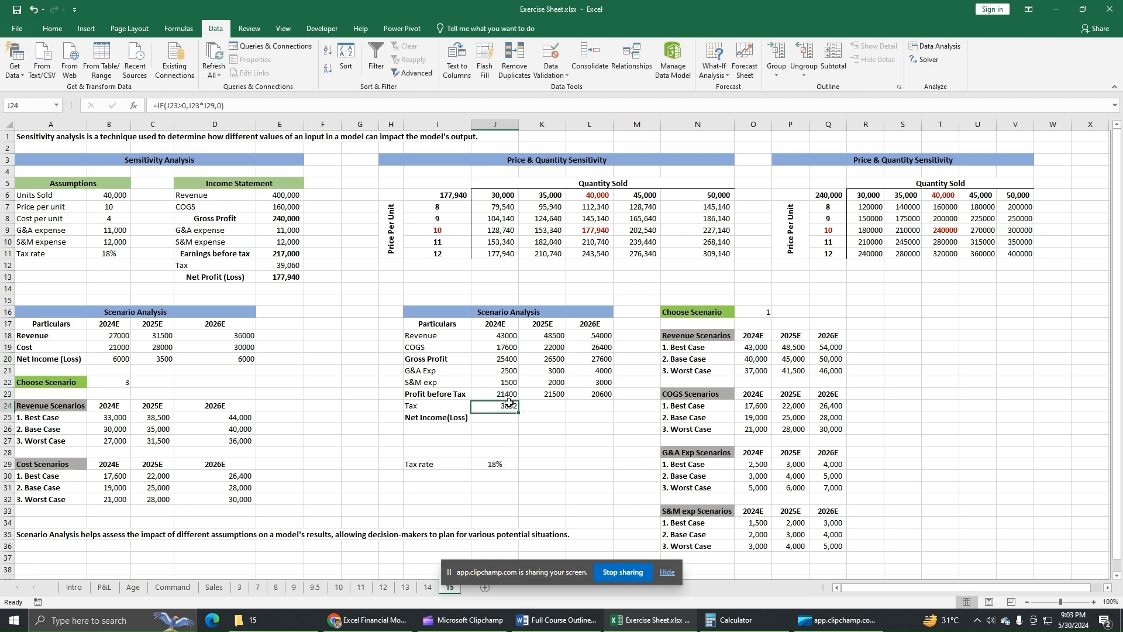
{"action": "left_click_drag", "start_coordinate": [518, 412], "coordinate": [593, 412]}
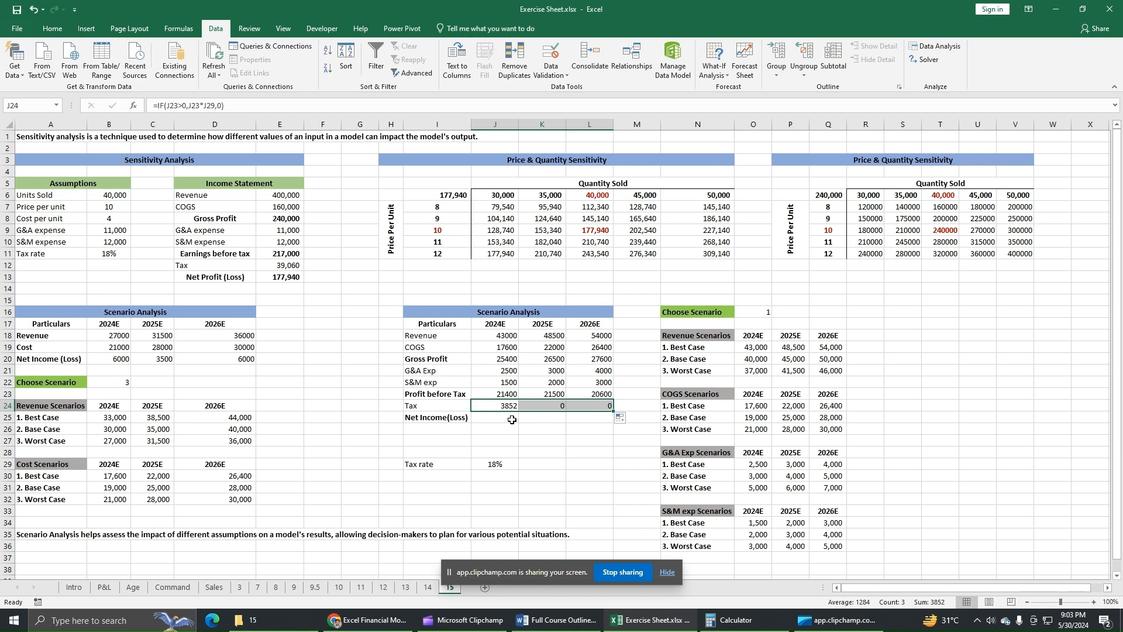
{"action": "left_click", "coordinate": [567, 410]}
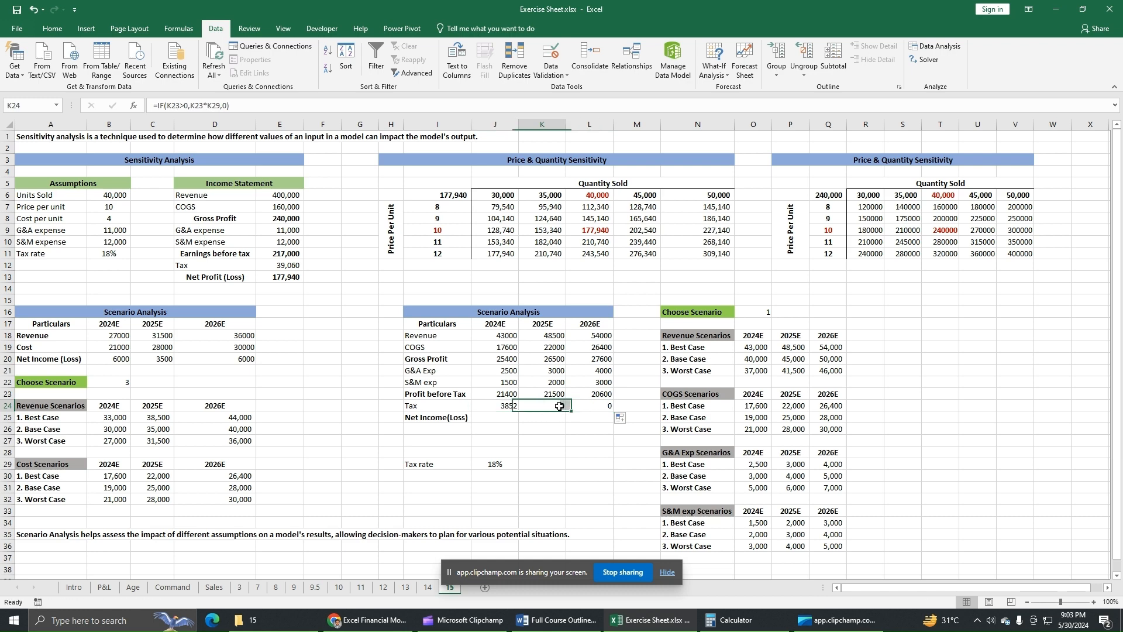
{"action": "left_click", "coordinate": [510, 408]}
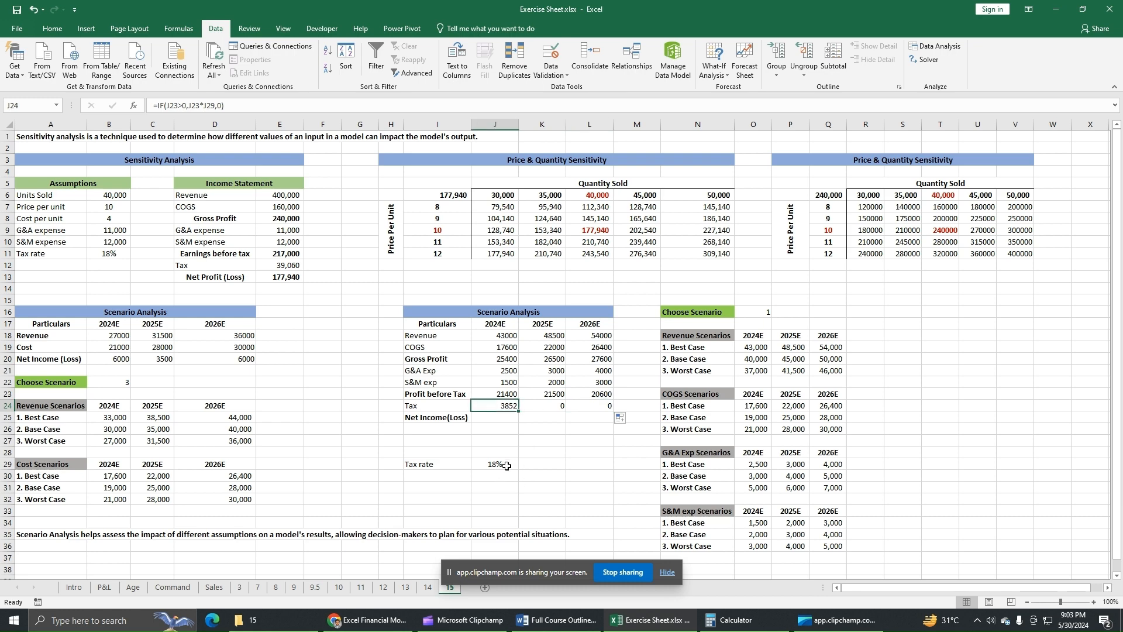
{"action": "left_click", "coordinate": [543, 407]}
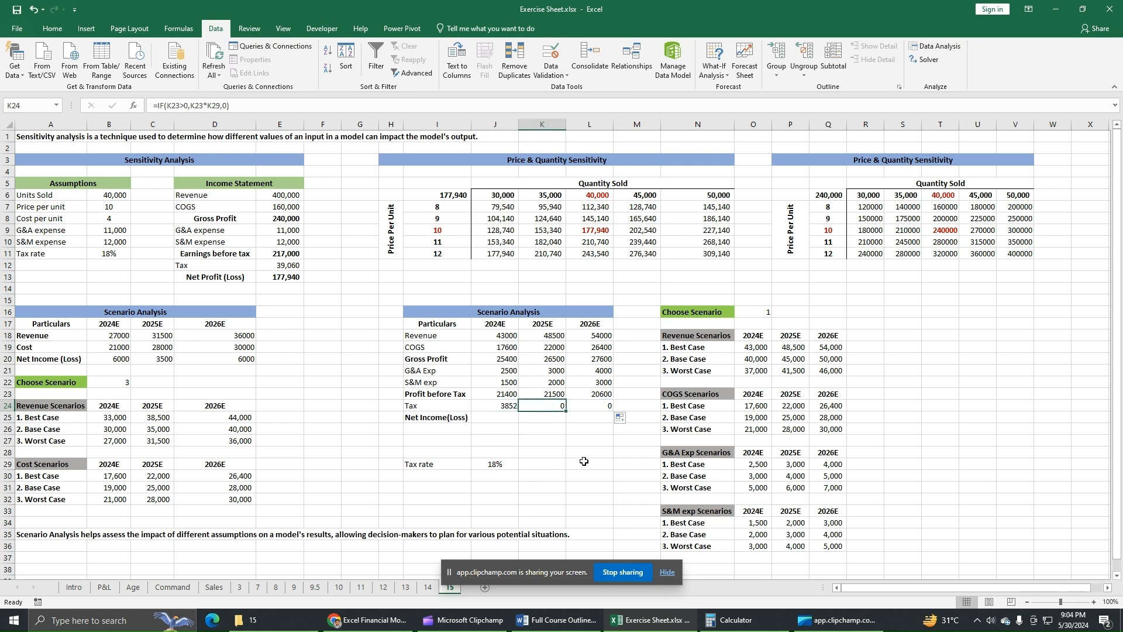
{"action": "left_click", "coordinate": [516, 407]}
Clear the copied tax formulas from K24:L24
{"action": "left_click_drag", "start_coordinate": [551, 408], "coordinate": [566, 408]}
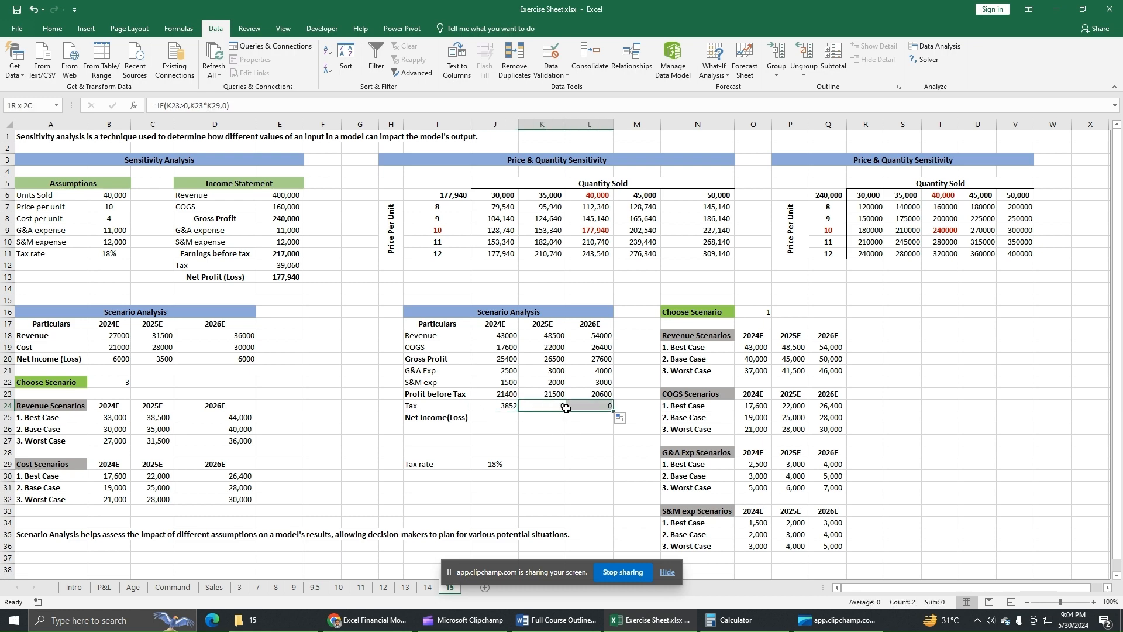
{"action": "left_click", "coordinate": [51, 28]}
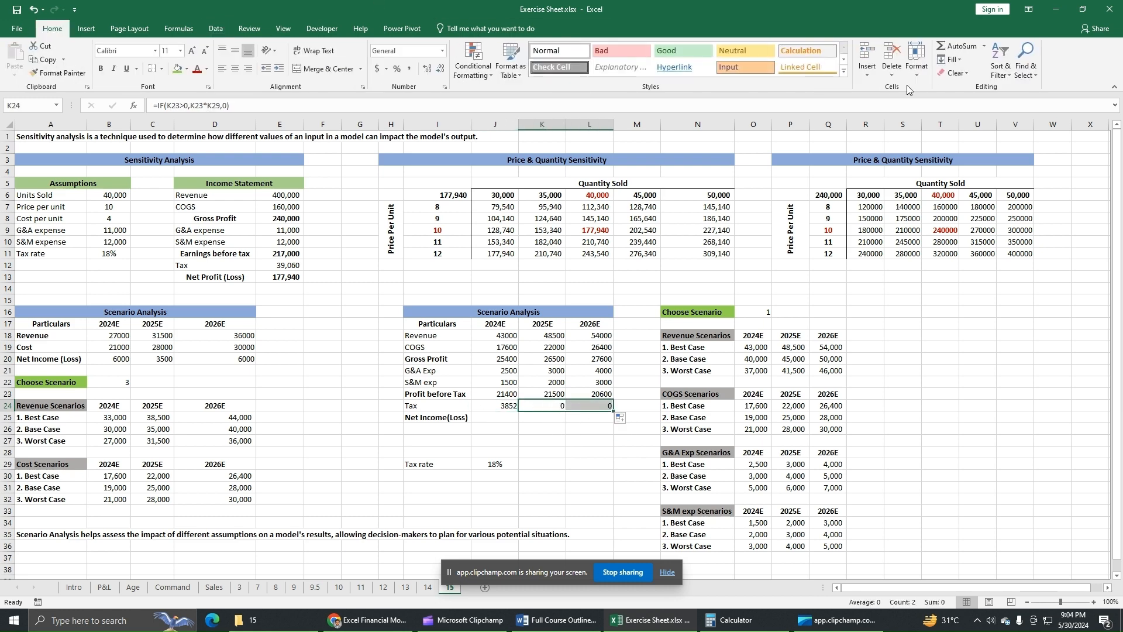
{"action": "left_click", "coordinate": [946, 74]}
{"action": "left_click", "coordinate": [962, 88]}
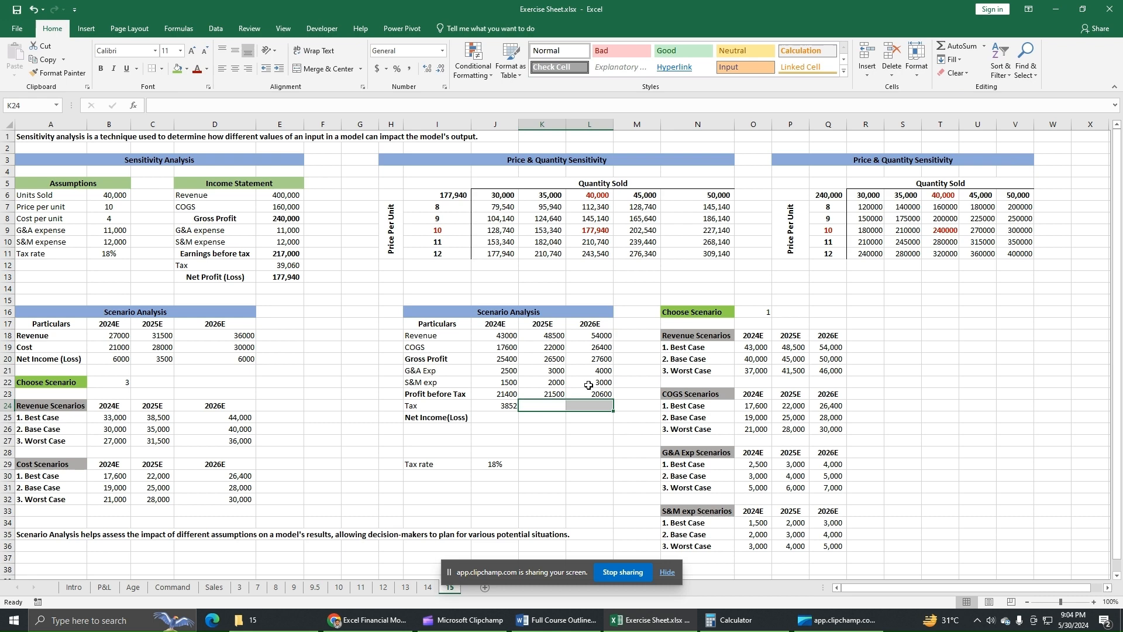
Make the tax rate reference in J24 absolute, as =IF(J23>0,J23*$J$29,0), and copy the formula across to K24:L24
{"action": "left_click", "coordinate": [506, 407]}
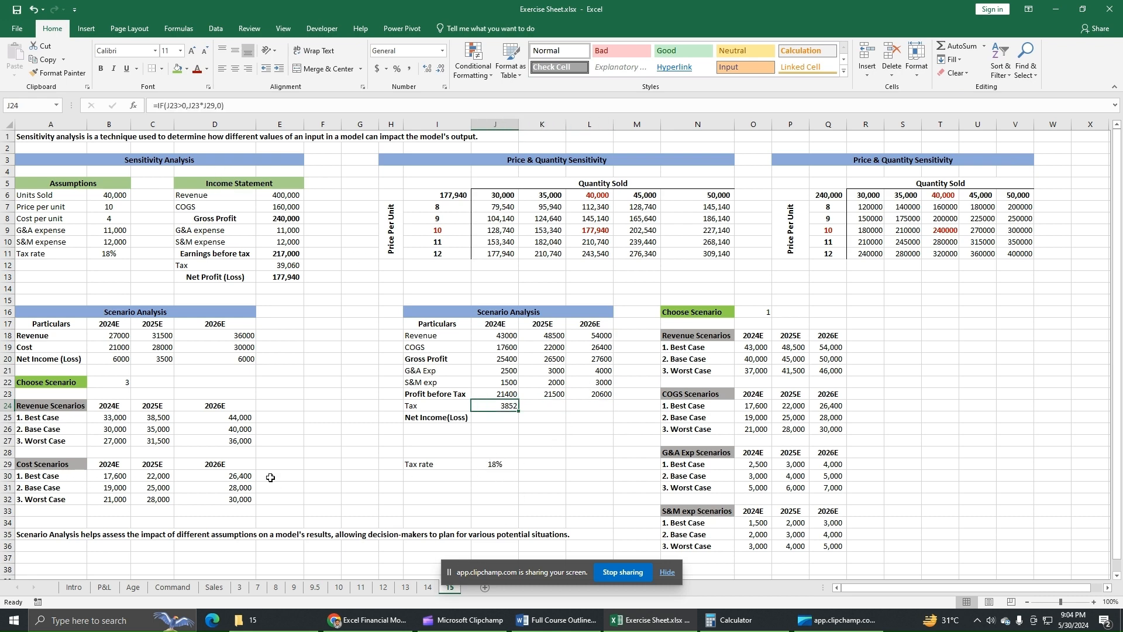
{"action": "left_click", "coordinate": [208, 105]}
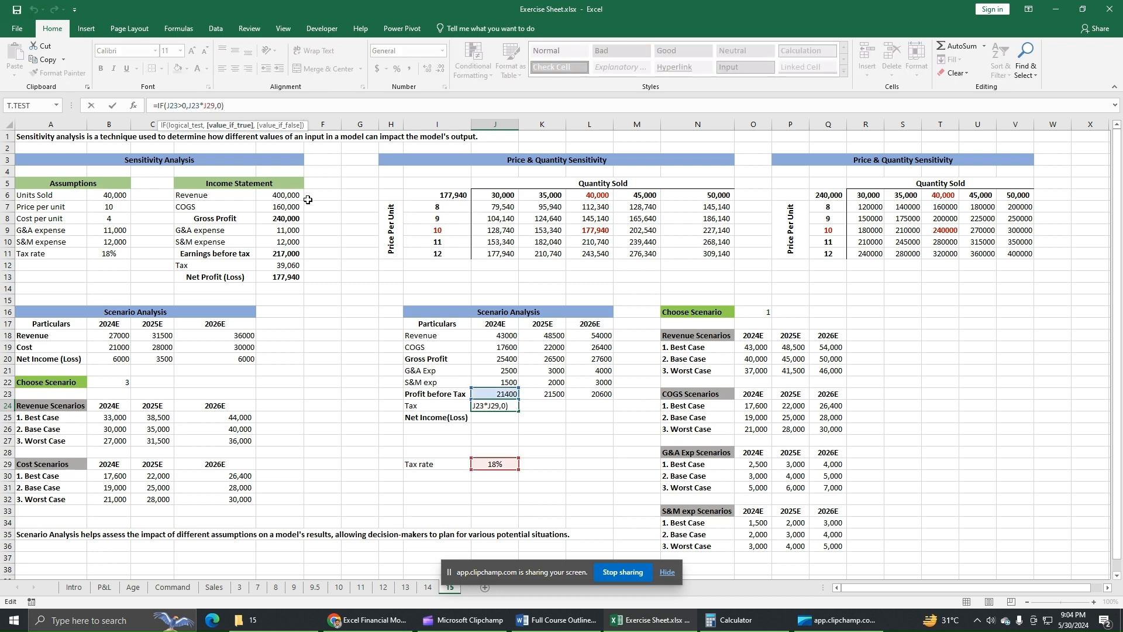
{"action": "key", "text": "F4"}
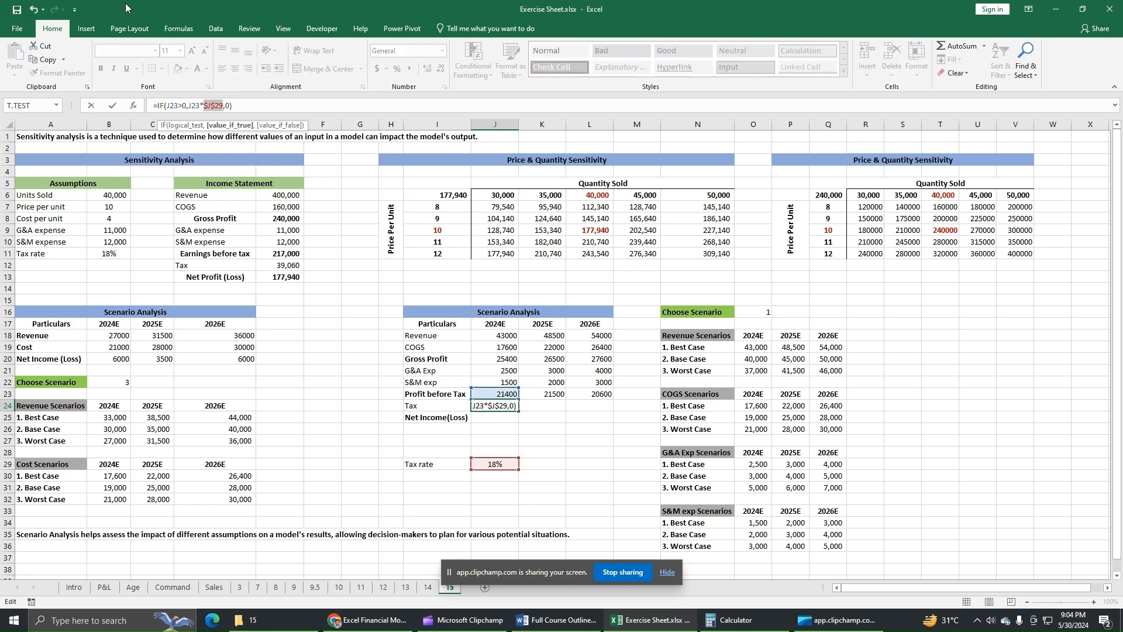
{"action": "left_click", "coordinate": [247, 104]}
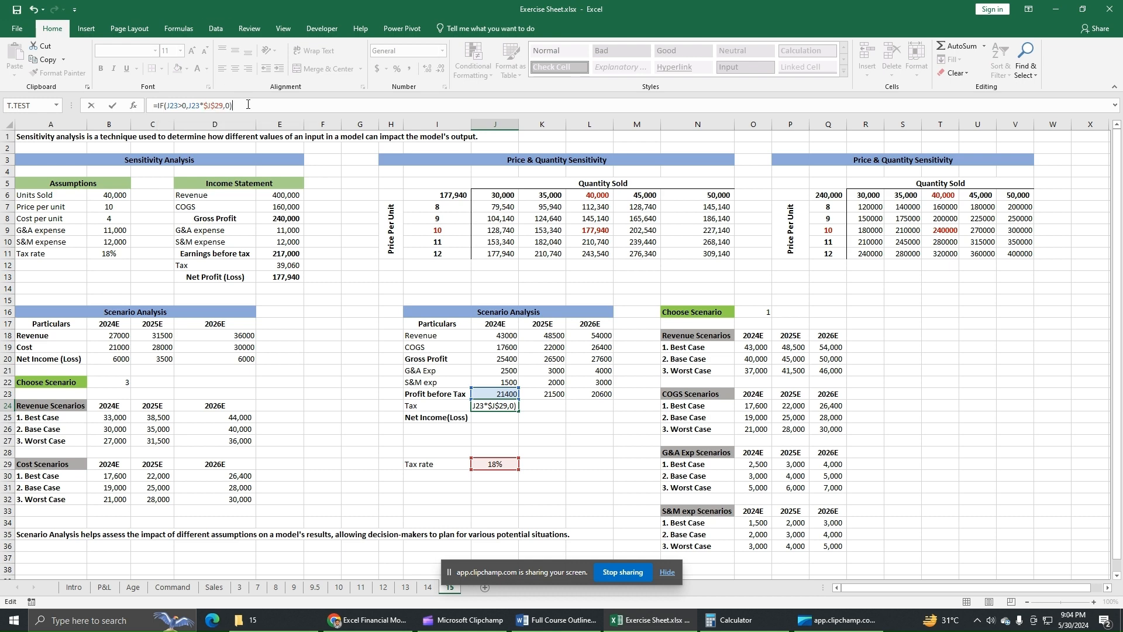
{"action": "key", "text": "Return"}
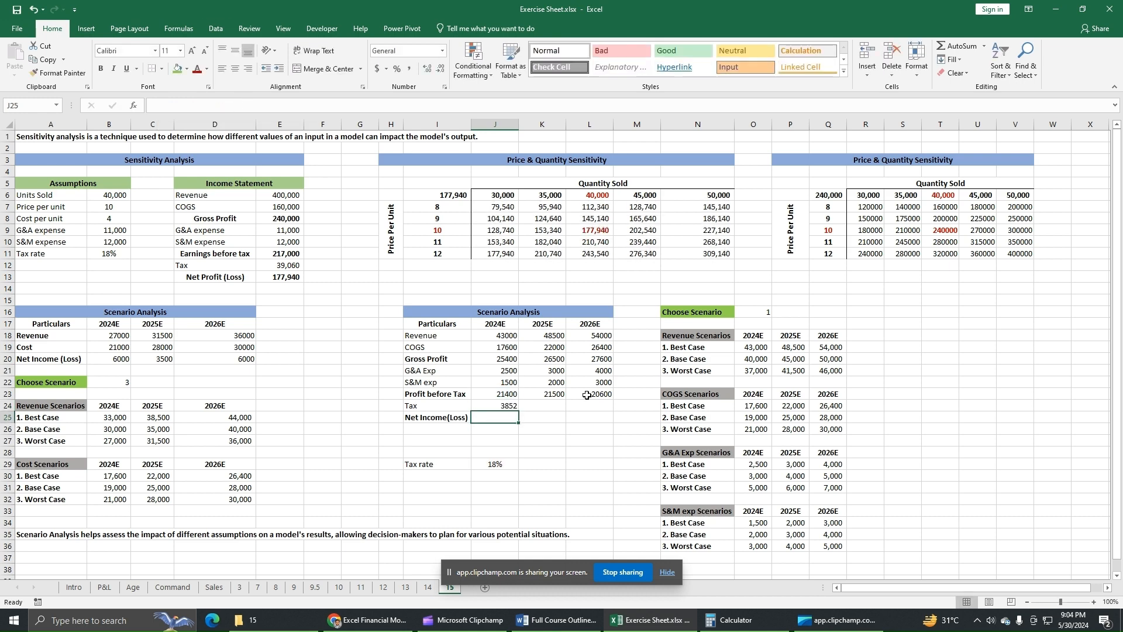
{"action": "left_click", "coordinate": [509, 406]}
{"action": "left_click_drag", "start_coordinate": [518, 411], "coordinate": [593, 416]}
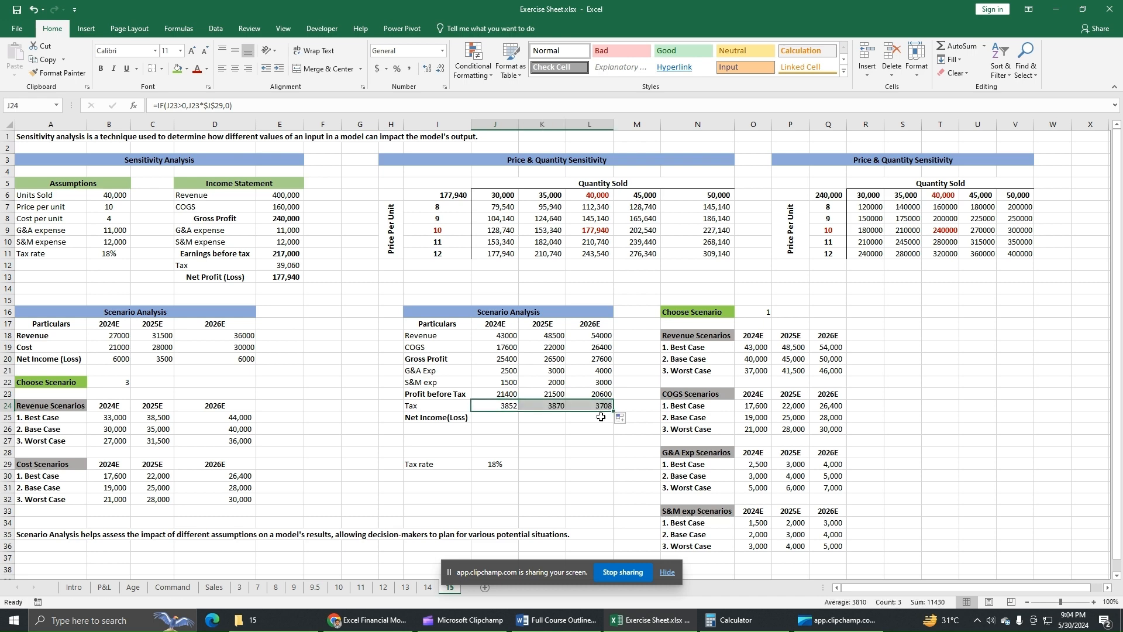
Calculate 2024E net income in J25 as =J23-J24 and copy the formula across to K25:L25
{"action": "left_click", "coordinate": [497, 417]}
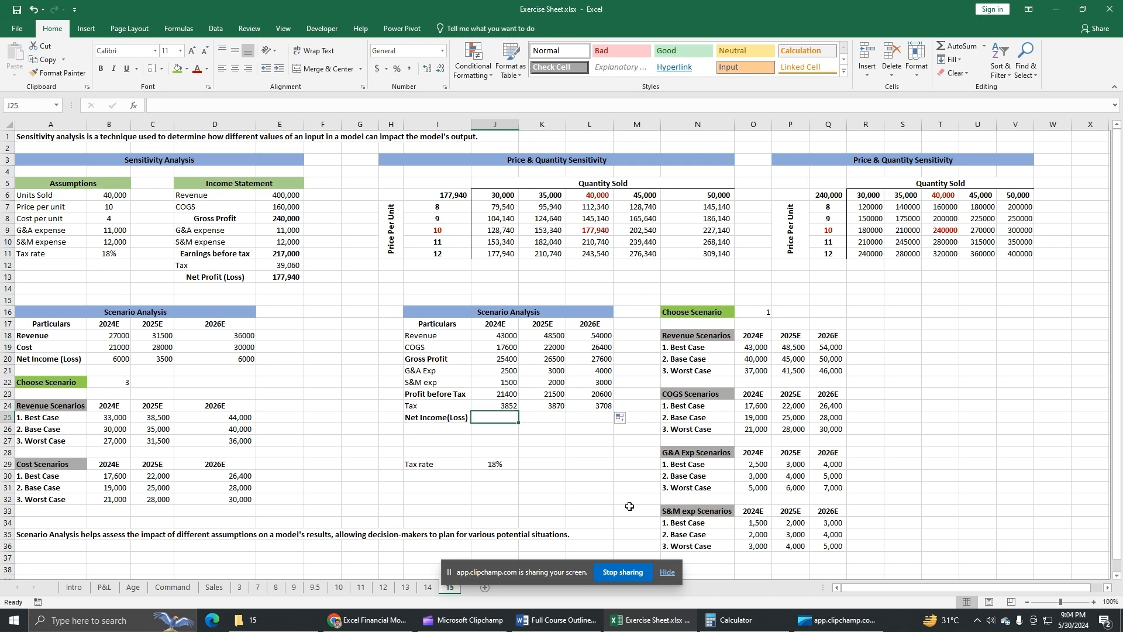
{"action": "type", "text": "="}
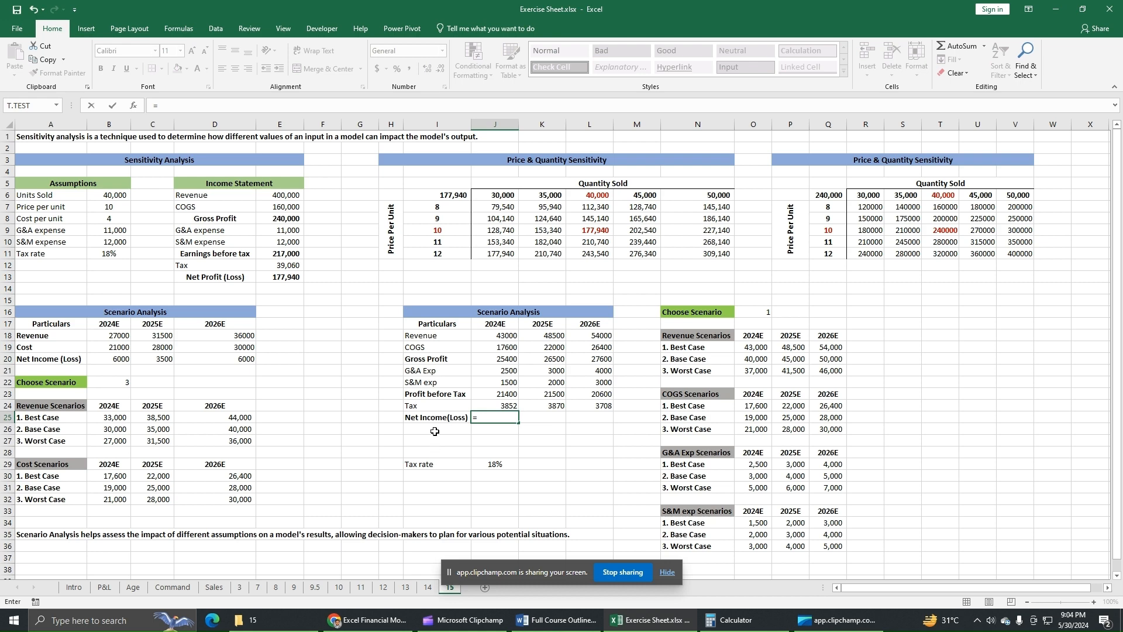
{"action": "left_click", "coordinate": [493, 392]}
{"action": "type", "text": "-"}
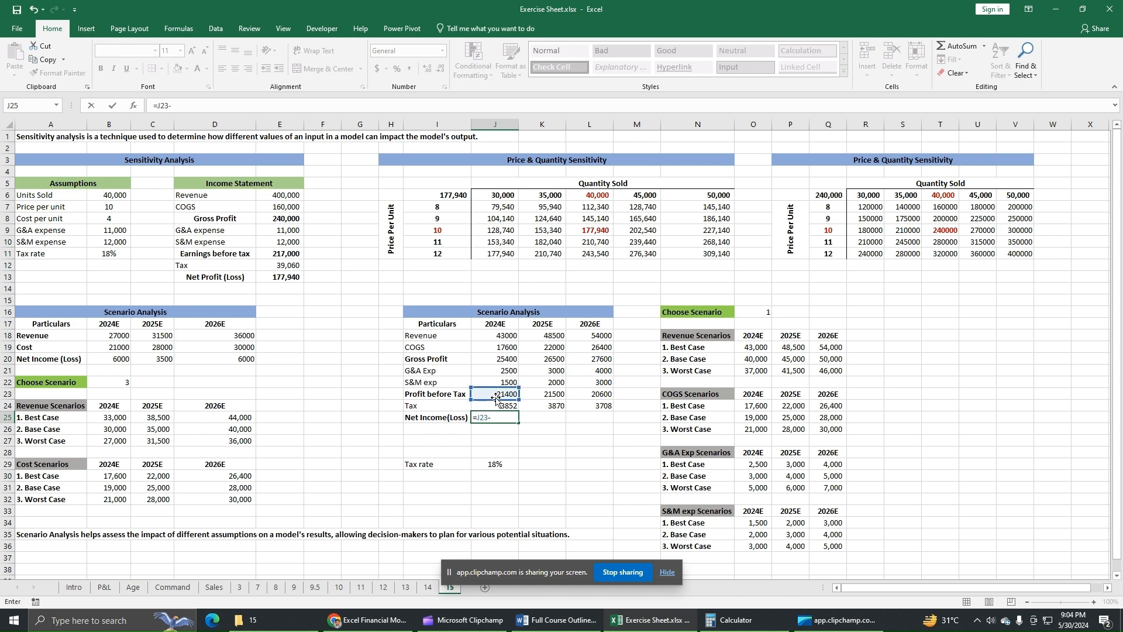
{"action": "left_click", "coordinate": [498, 405]}
{"action": "key", "text": "Return"}
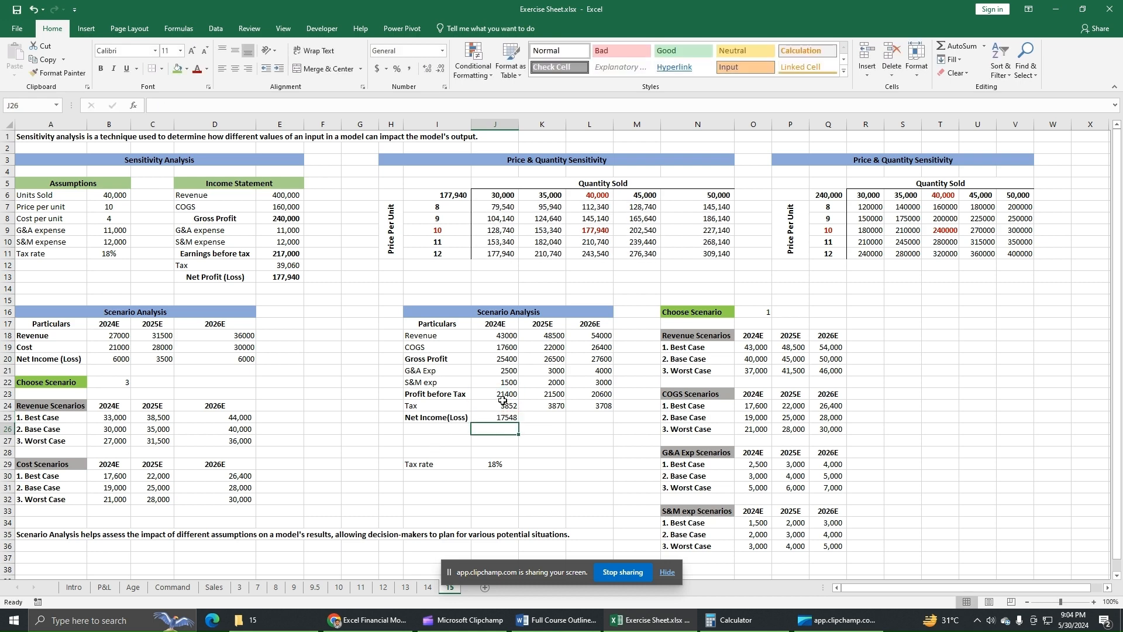
{"action": "key", "text": "Up"}
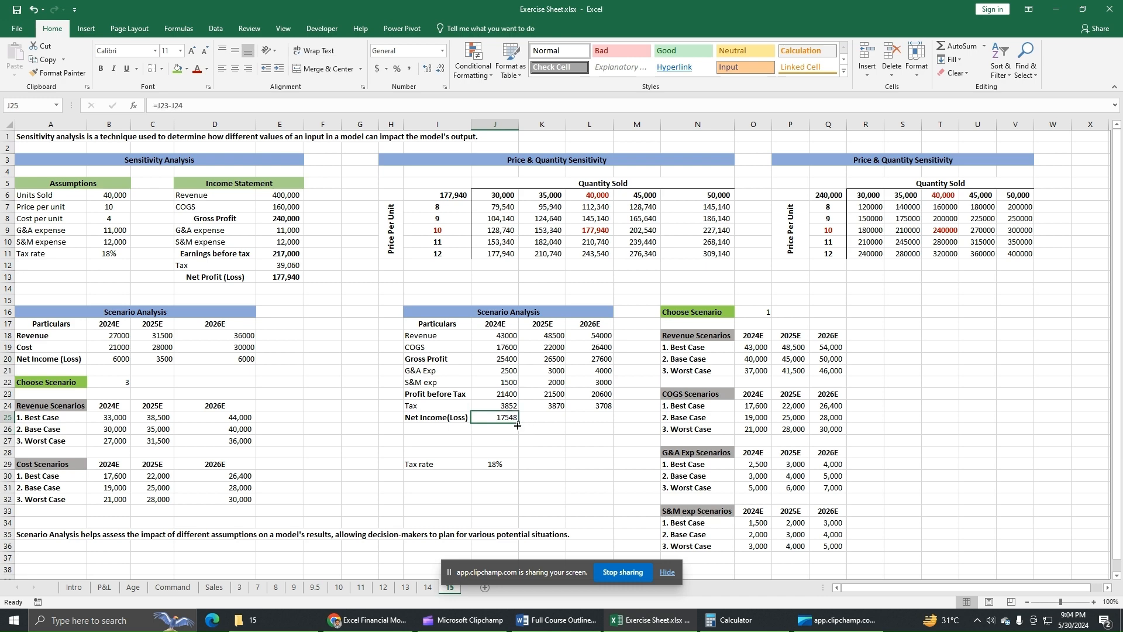
{"action": "left_click_drag", "start_coordinate": [517, 425], "coordinate": [611, 421]}
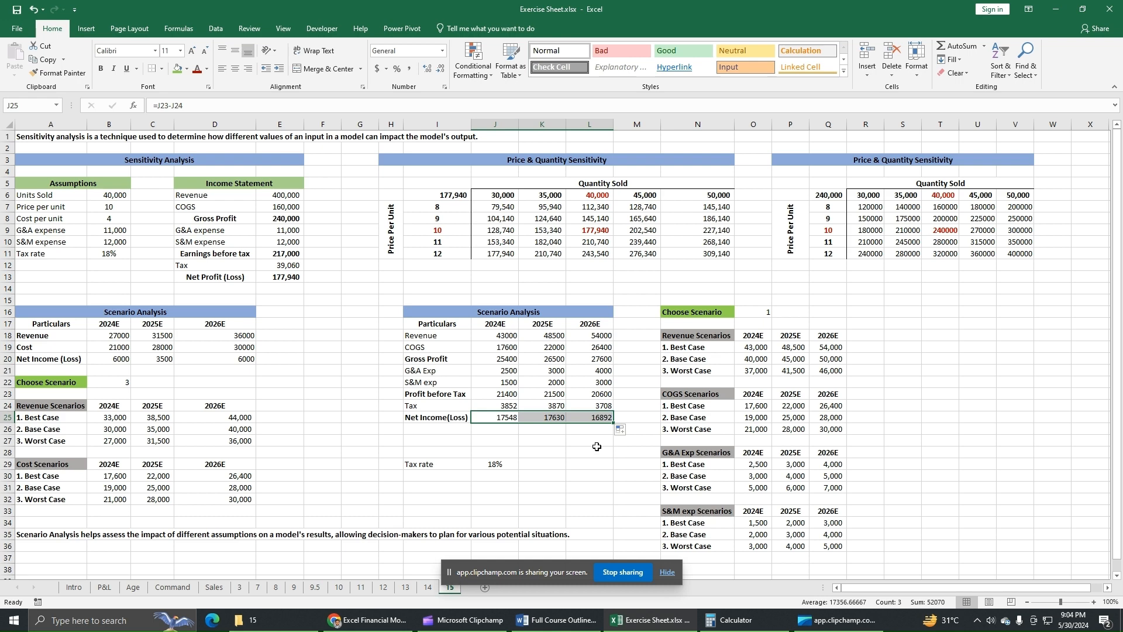
Test the detailed income statement by switching the scenario selector in O16 to 2 and finally to 3
{"action": "left_click", "coordinate": [761, 311]}
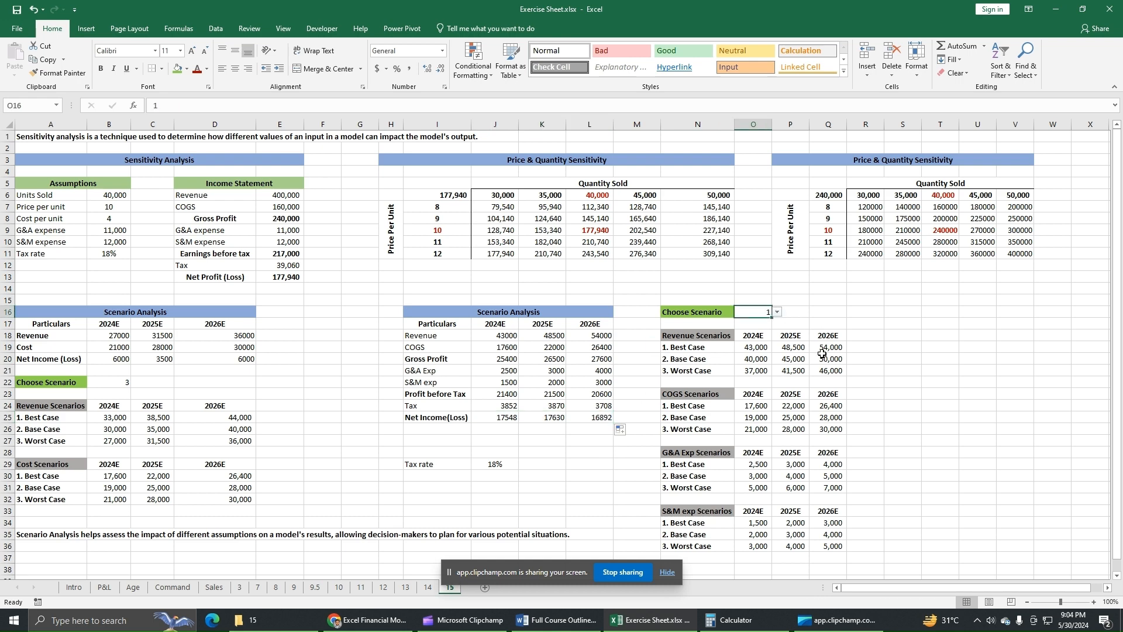
{"action": "left_click", "coordinate": [778, 311]}
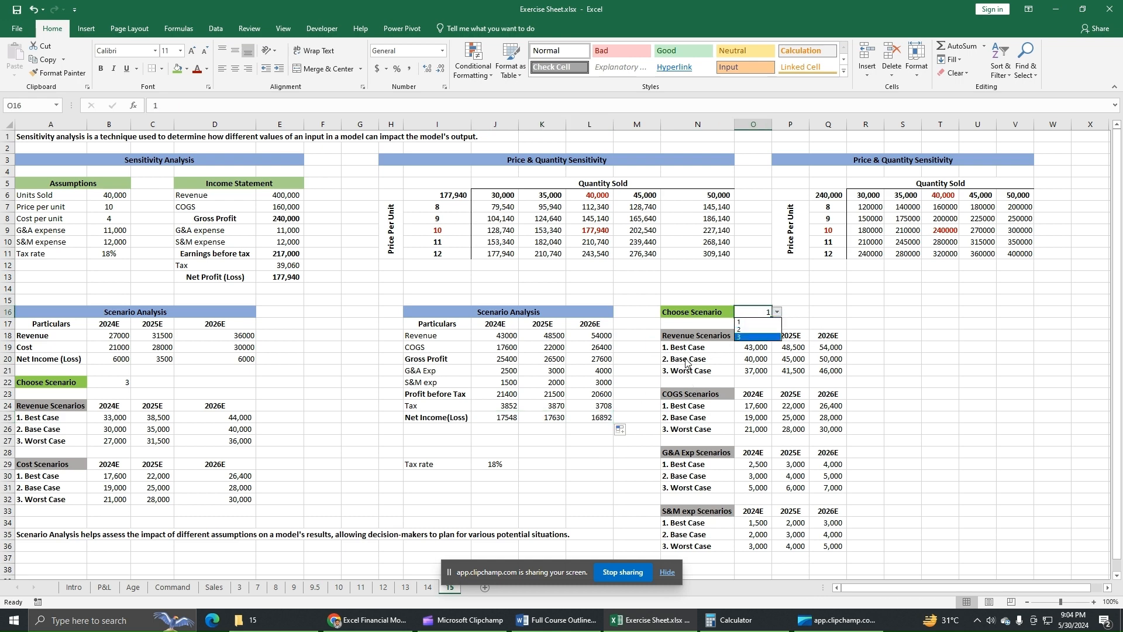
{"action": "left_click", "coordinate": [750, 329]}
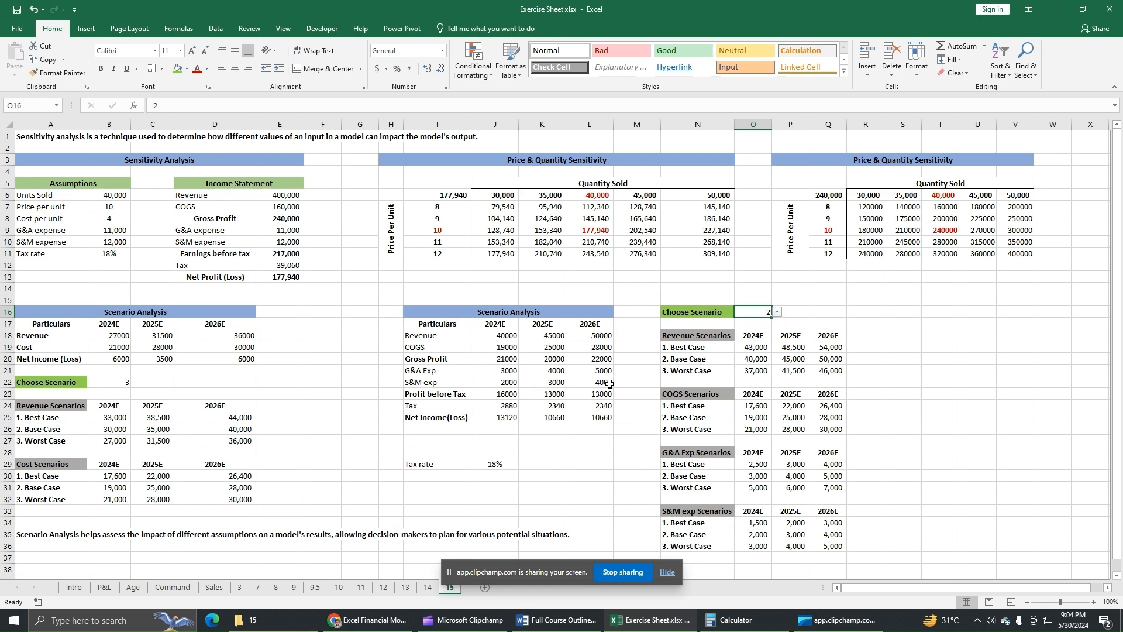
{"action": "left_click", "coordinate": [777, 312]}
{"action": "left_click", "coordinate": [770, 338]}
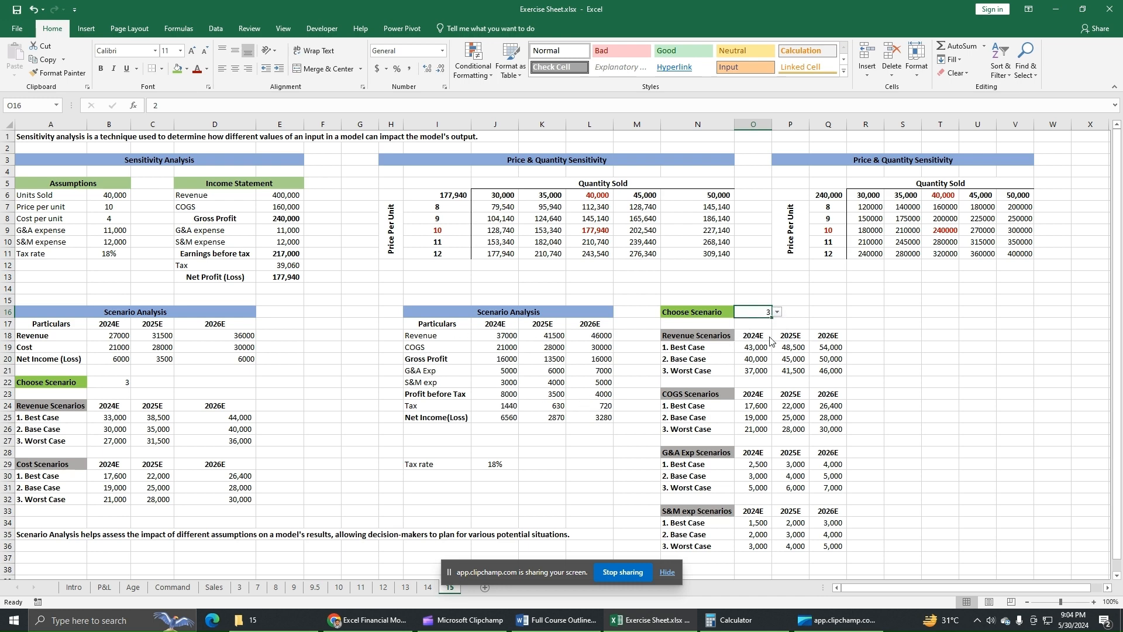